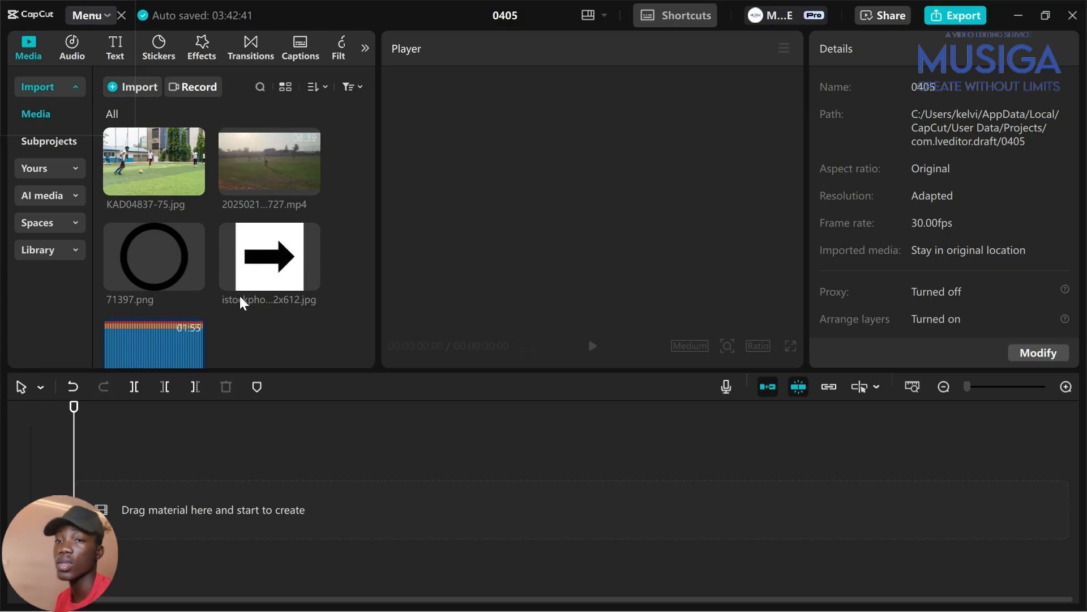
# Add energetic-hip-hop-8303.mp3 to the timeline as the music track
pyautogui.scroll(-1, 307, 329)
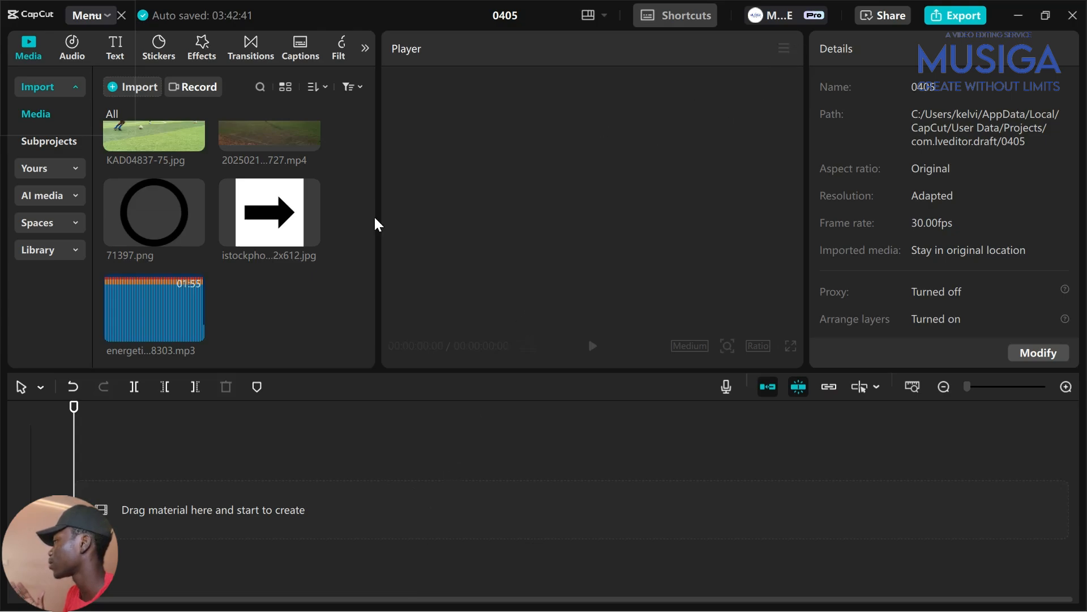
pyautogui.moveTo(136, 328); pyautogui.dragTo(215, 553)
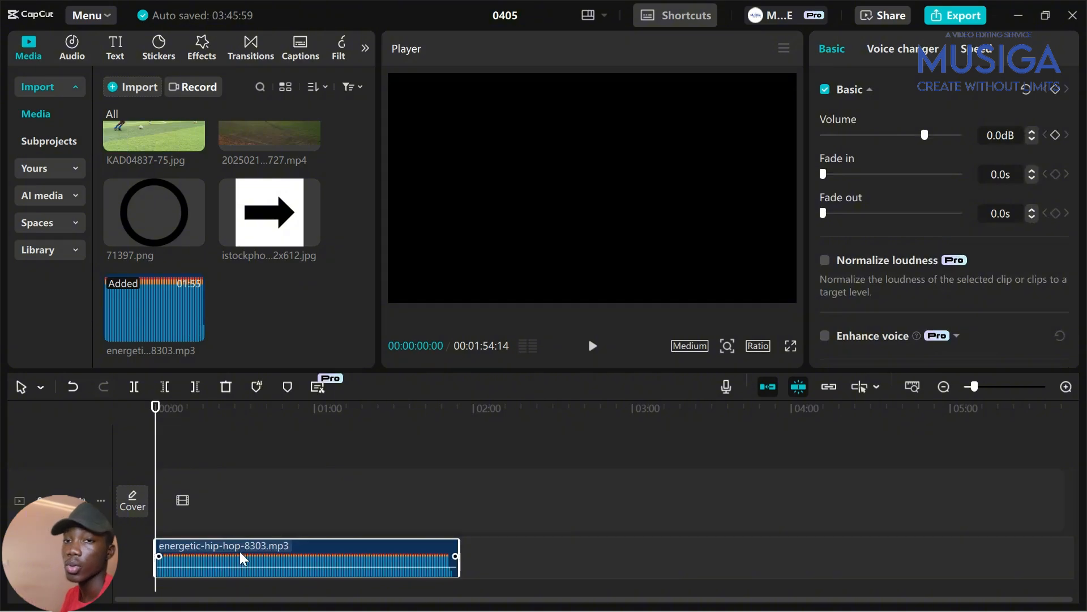
pyautogui.scroll(3, 239, 548)
pyautogui.scroll(2, 239, 548)
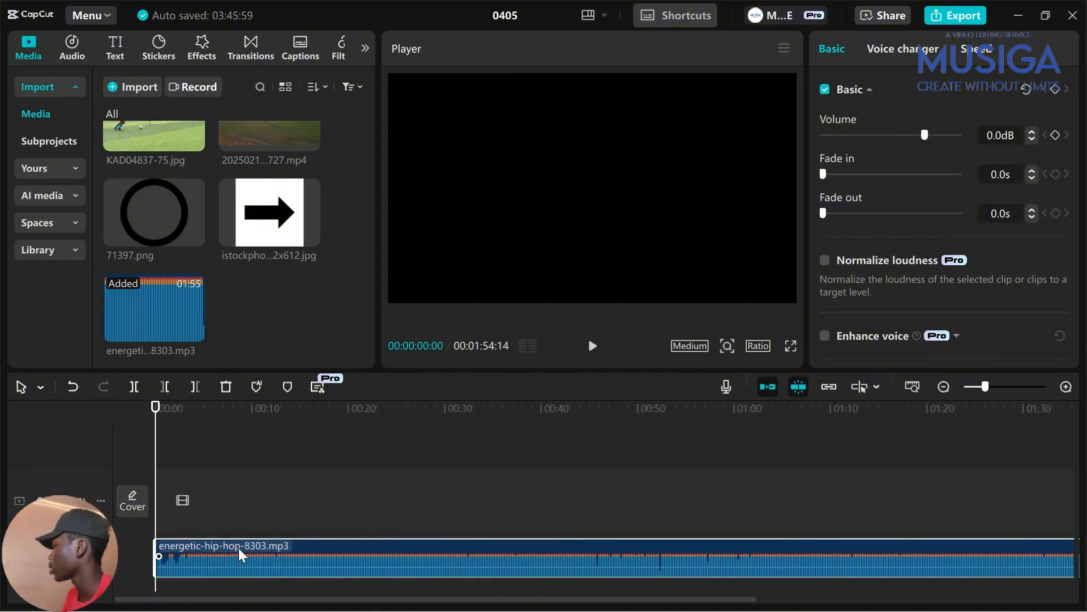
# Place the KAD04837-75.jpg football photo on a track above the music
pyautogui.click(241, 471)
pyautogui.scroll(-3, 243, 496)
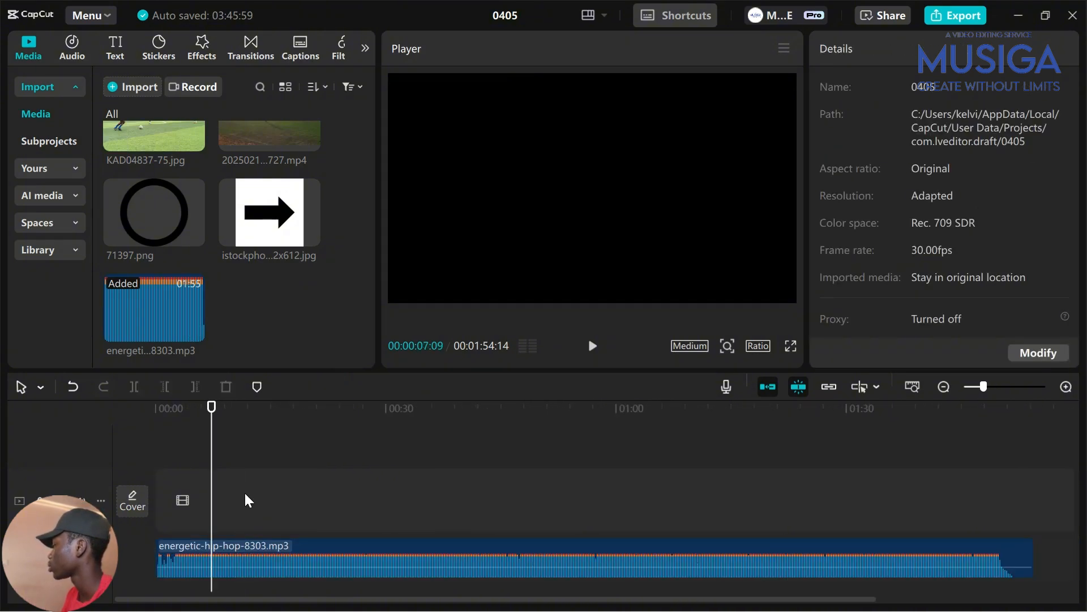
pyautogui.scroll(1, 233, 216)
pyautogui.moveTo(155, 140); pyautogui.dragTo(175, 505)
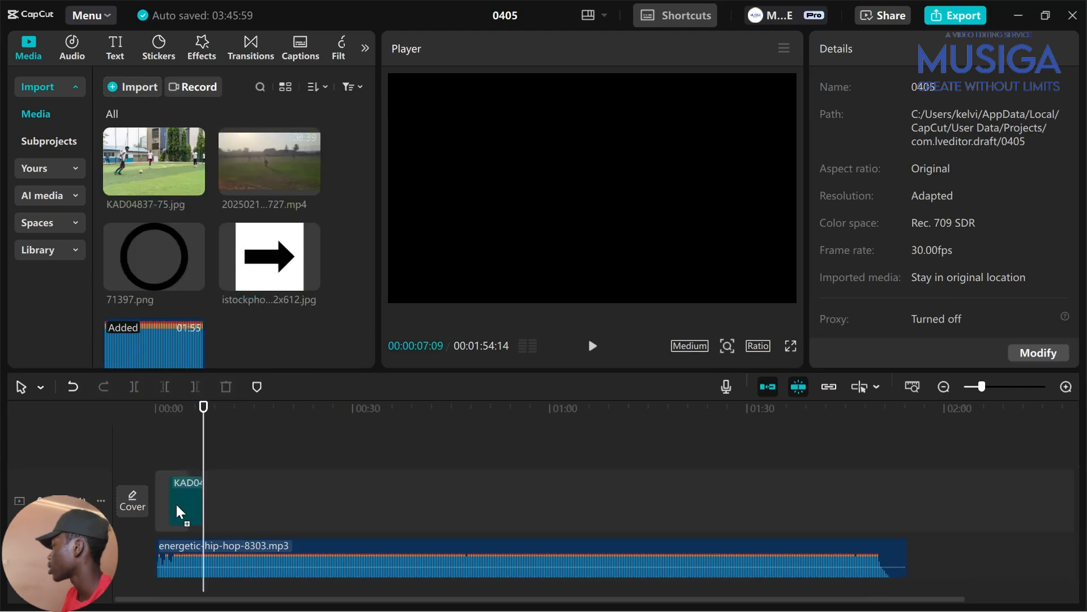
# Select the football photo clip and preview it in the player
pyautogui.click(184, 458)
pyautogui.click(170, 461)
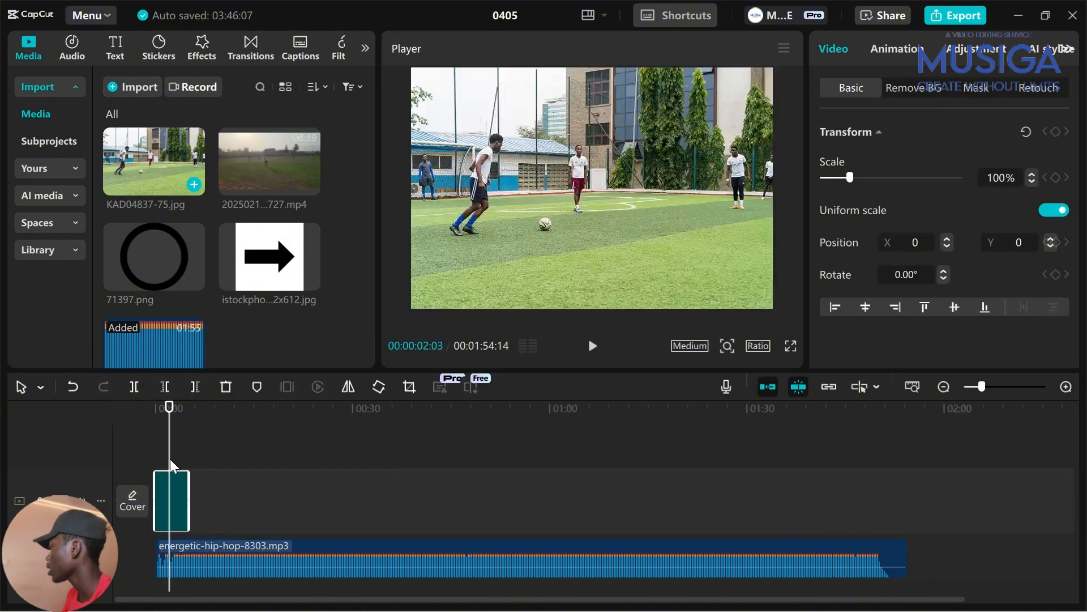
pyautogui.click(183, 459)
pyautogui.scroll(2, 201, 451)
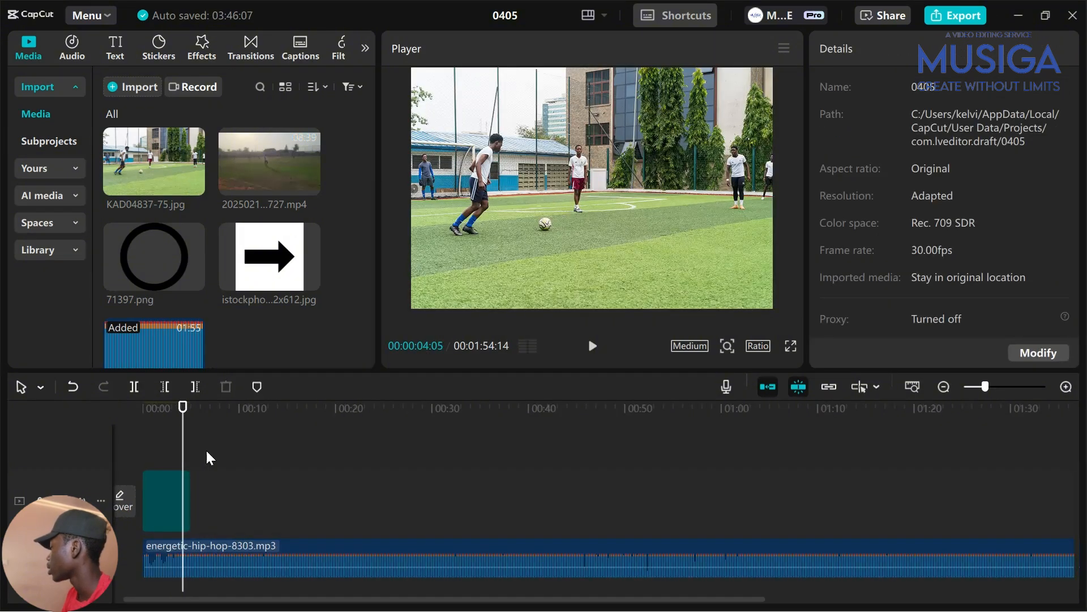
pyautogui.scroll(1, 255, 475)
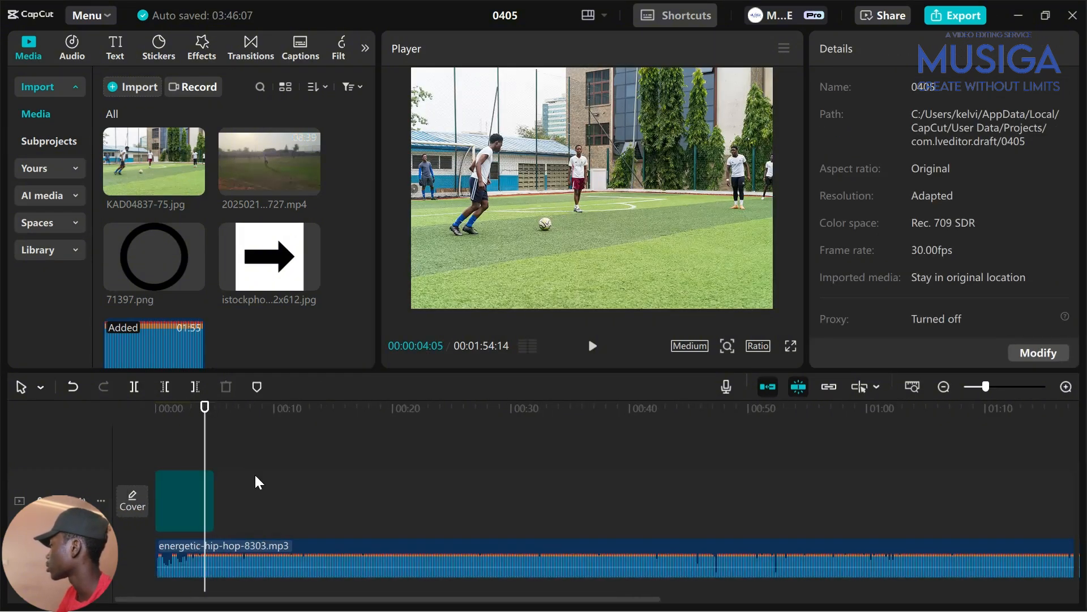
pyautogui.click(174, 467)
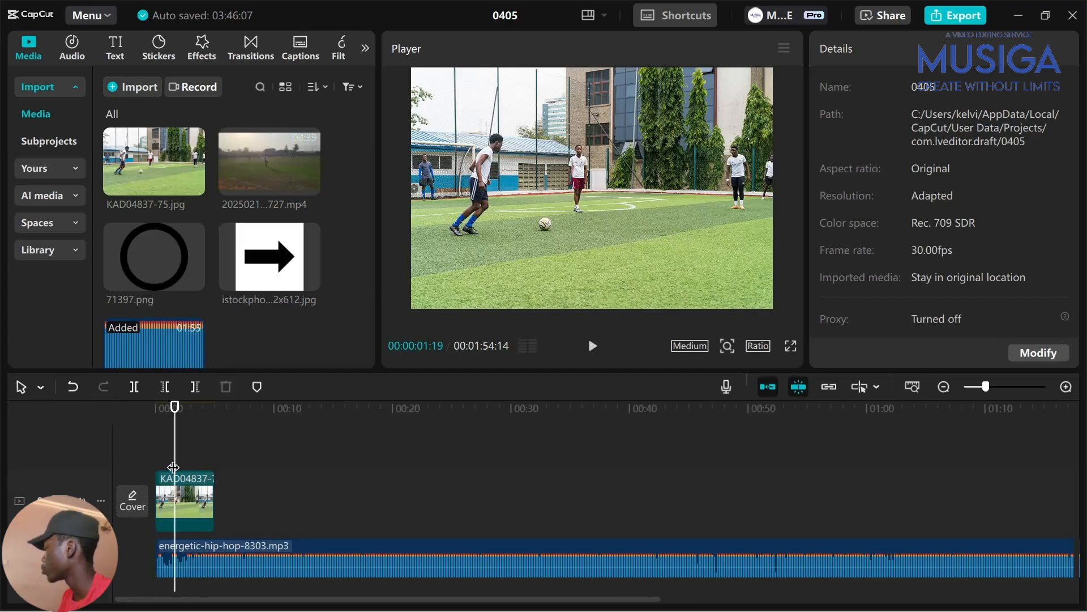
pyautogui.click(183, 503)
pyautogui.rightClick(183, 503)
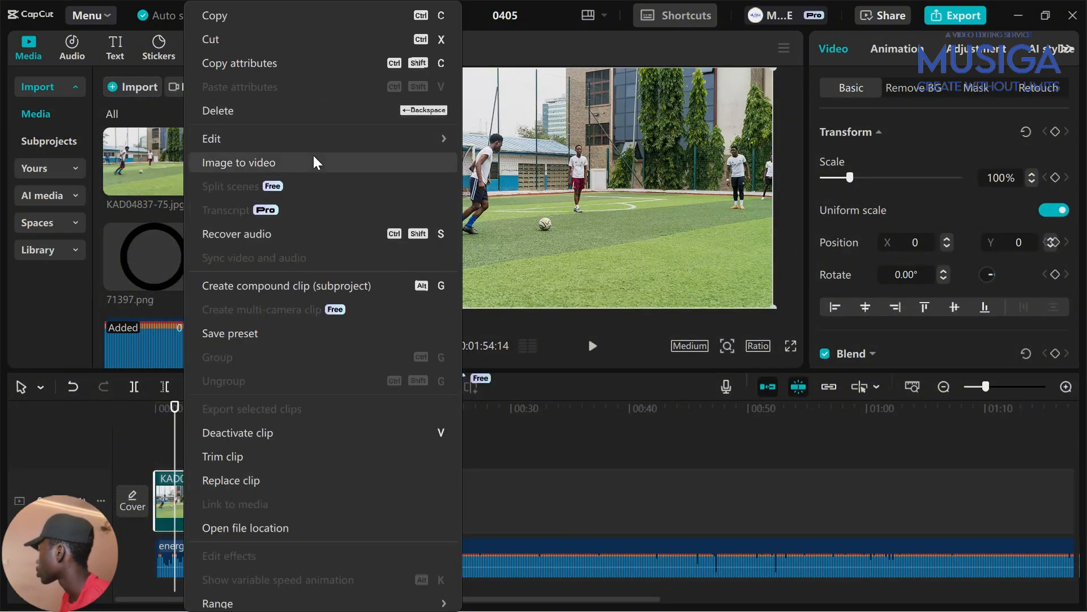
pyautogui.click(169, 501)
# Crop the photo to a 9:16 frame centred on the left player
pyautogui.rightClick(168, 502)
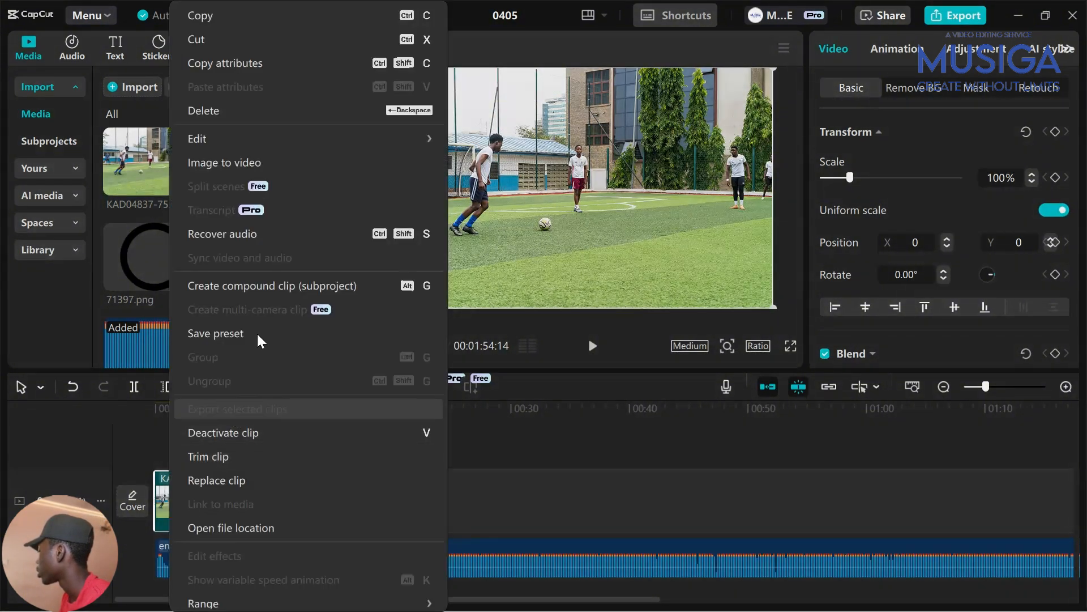
pyautogui.moveTo(395, 131)
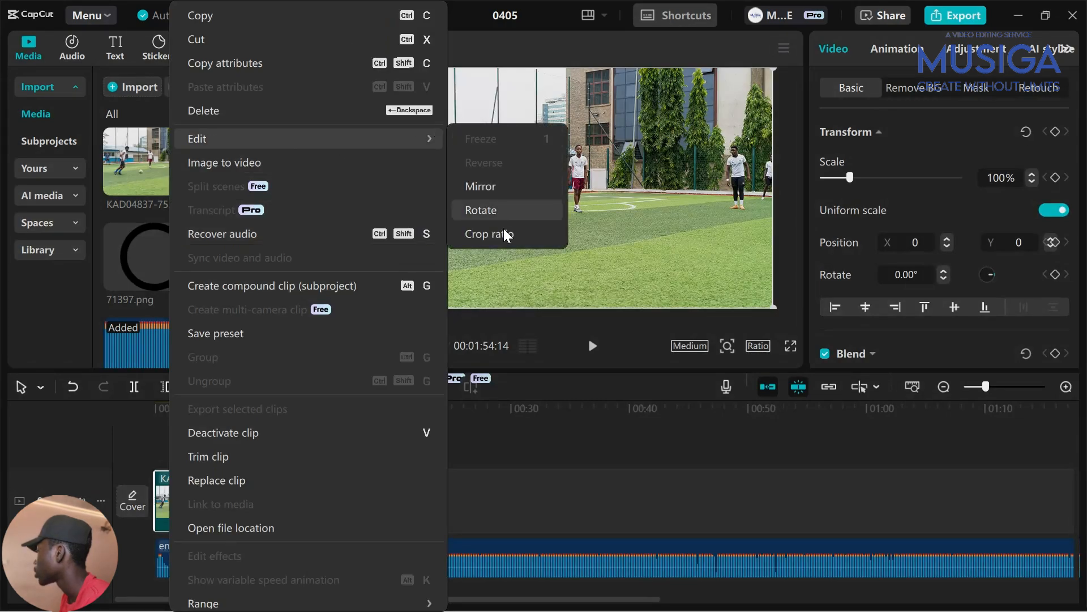
pyautogui.click(489, 233)
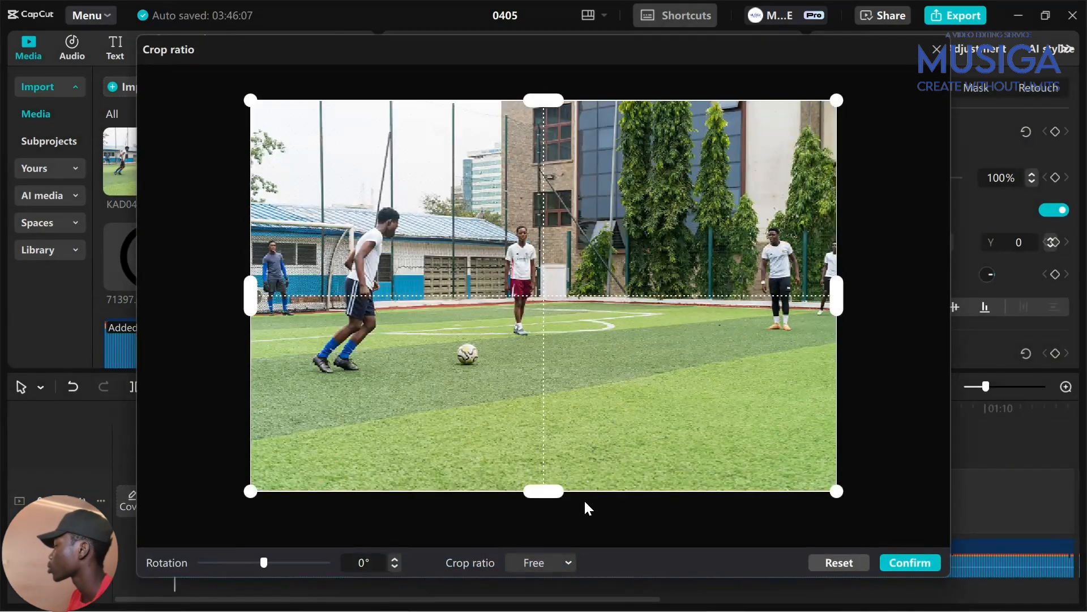
pyautogui.click(562, 563)
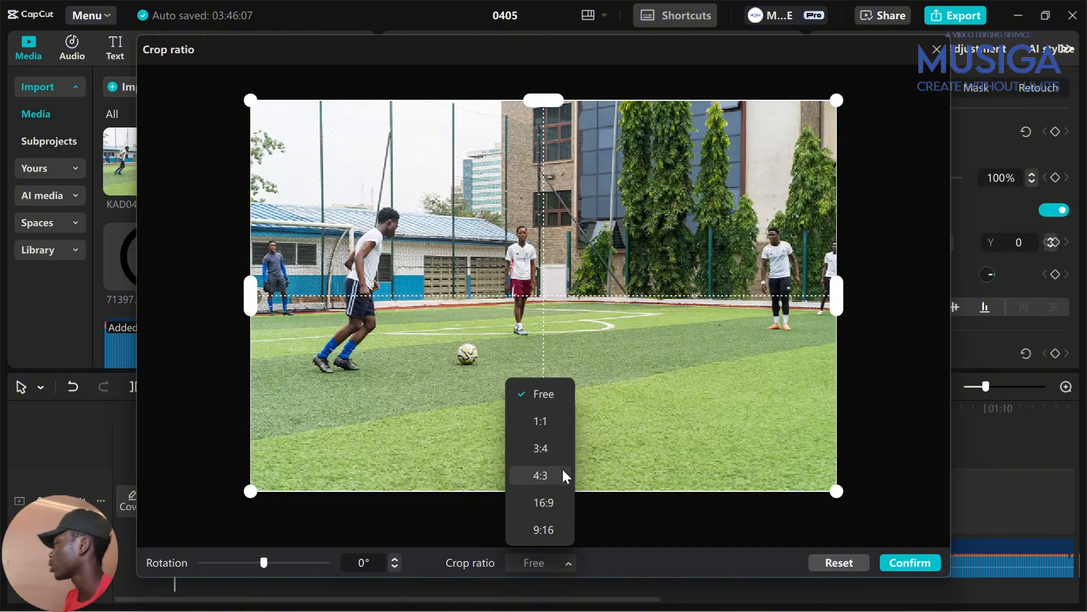
pyautogui.click(552, 527)
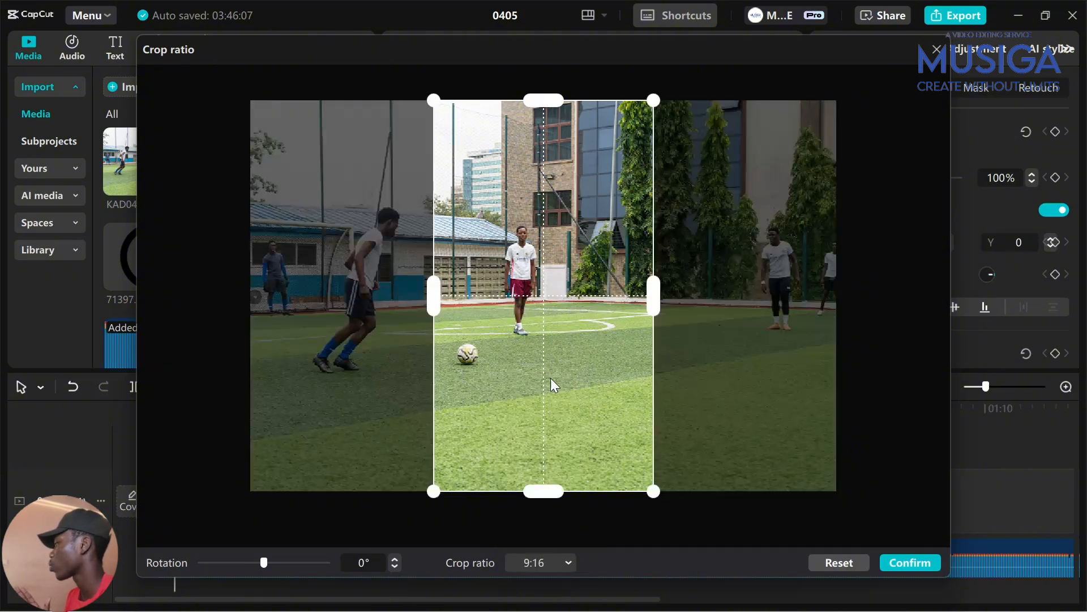
pyautogui.moveTo(551, 385); pyautogui.dragTo(315, 359)
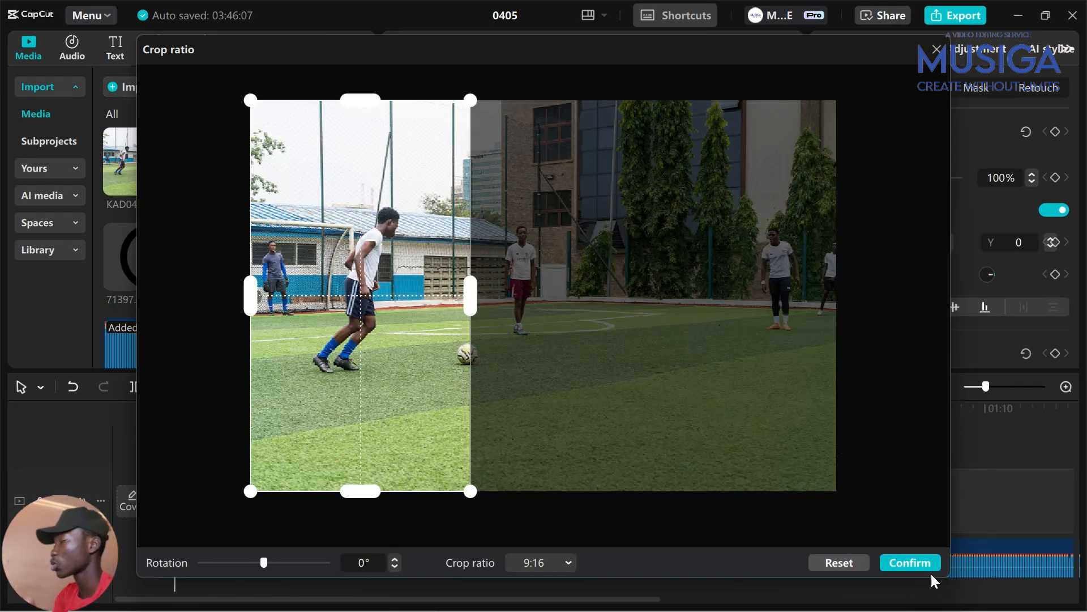
pyautogui.click(915, 567)
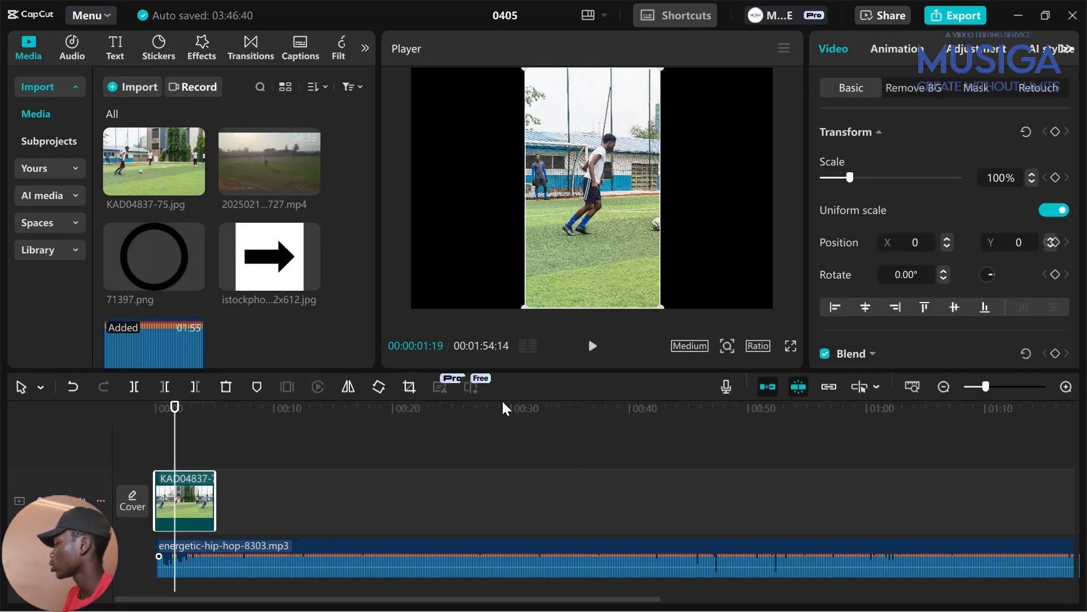
# Align the cropped photo to the frame's left edge
pyautogui.click(834, 307)
pyautogui.click(187, 440)
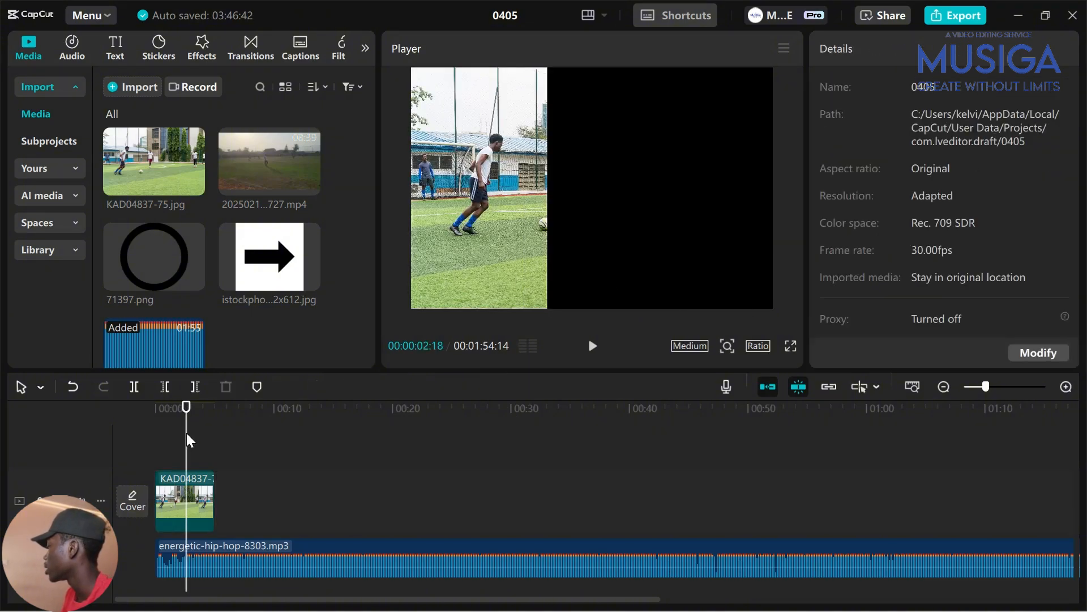
pyautogui.click(198, 503)
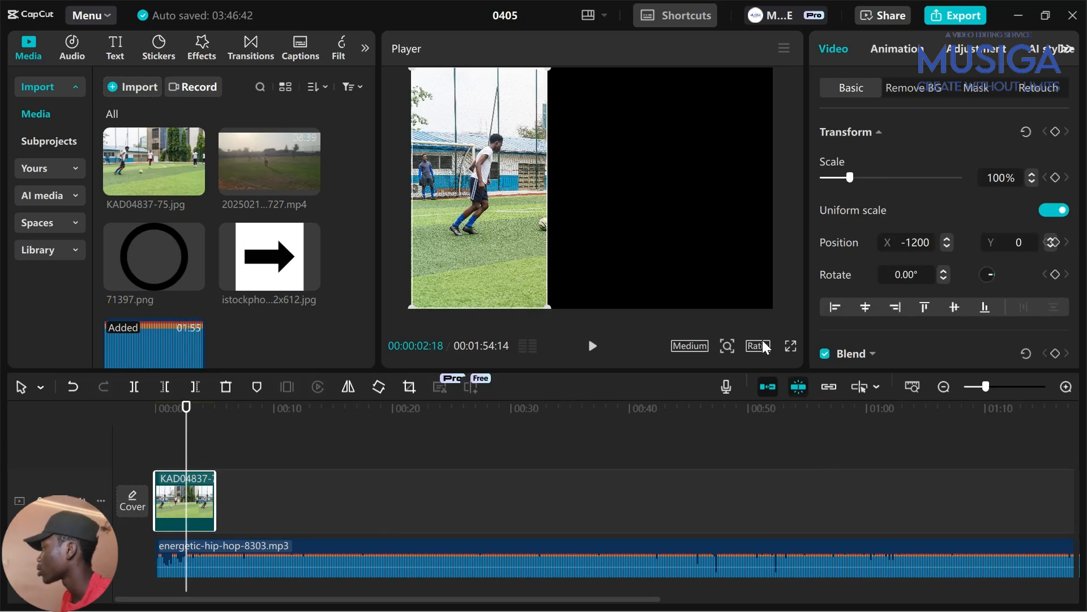
pyautogui.click(259, 483)
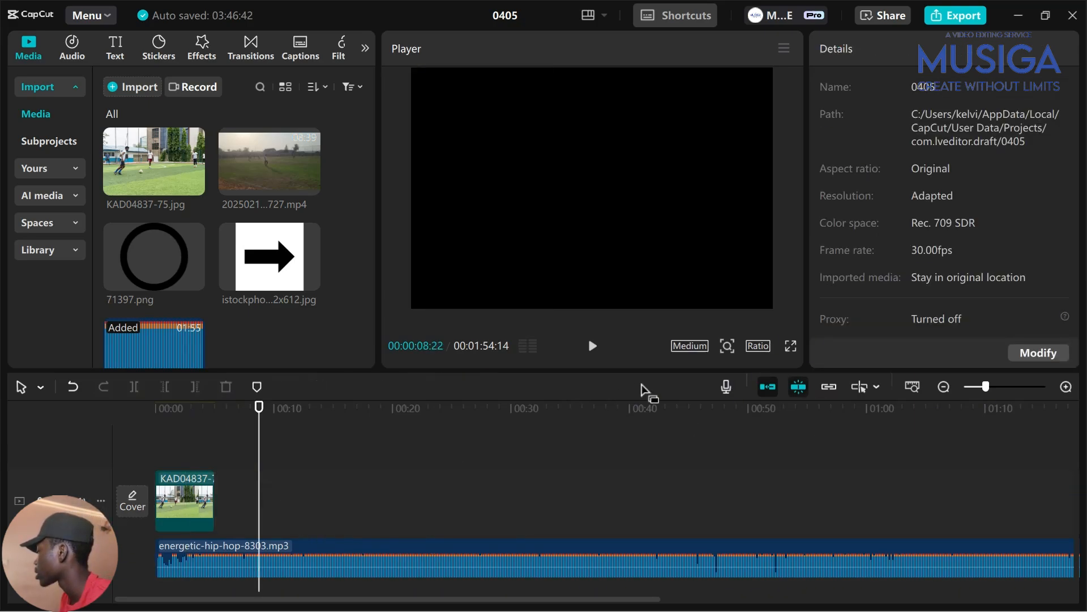
# Switch the project ratio to 16:9 and realign the photo left at X -1313
pyautogui.click(757, 346)
pyautogui.click(829, 404)
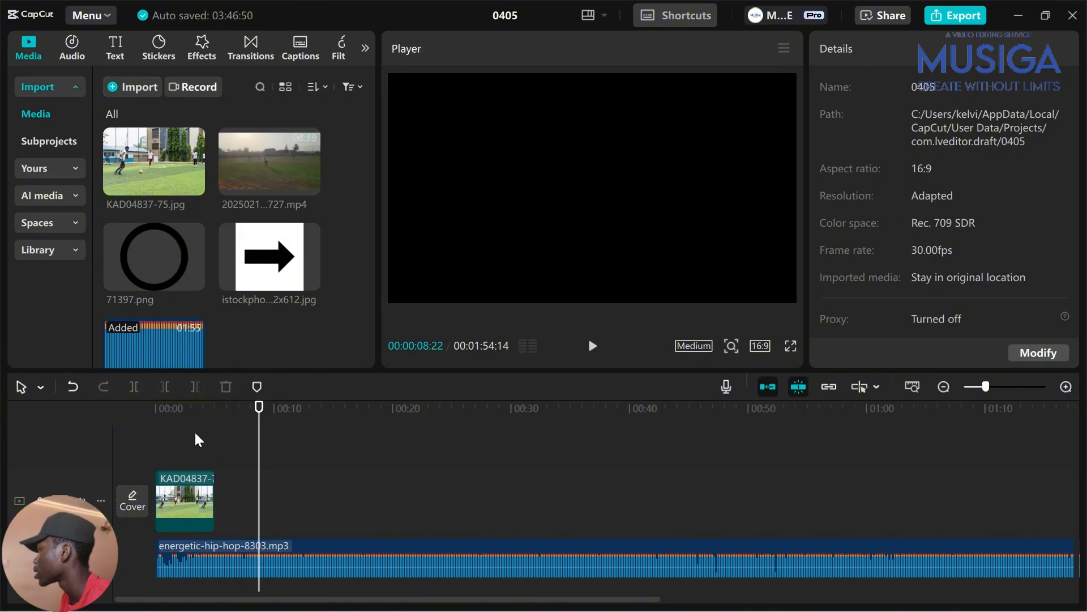
pyautogui.click(194, 440)
pyautogui.click(182, 502)
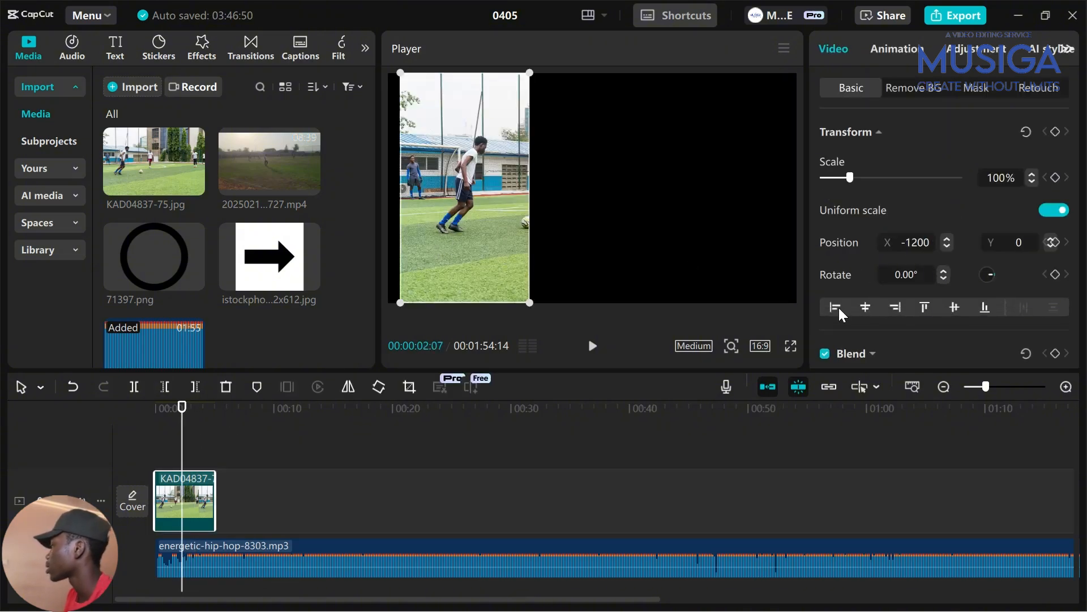
pyautogui.click(837, 307)
pyautogui.click(189, 441)
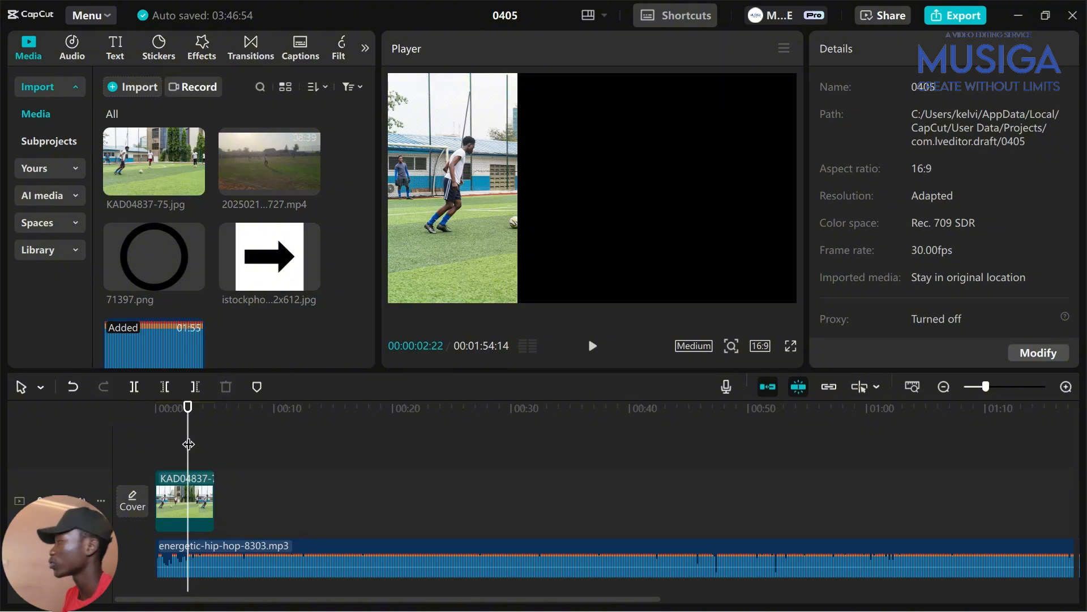
pyautogui.click(212, 500)
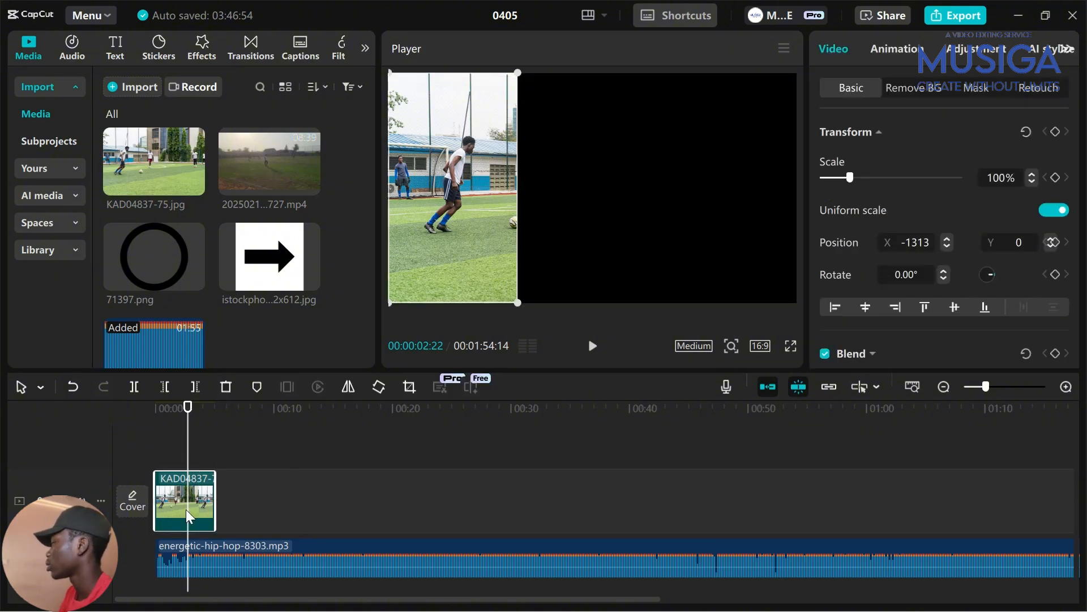
# Set the photo clip's canvas background to Blur
pyautogui.rightClick(183, 511)
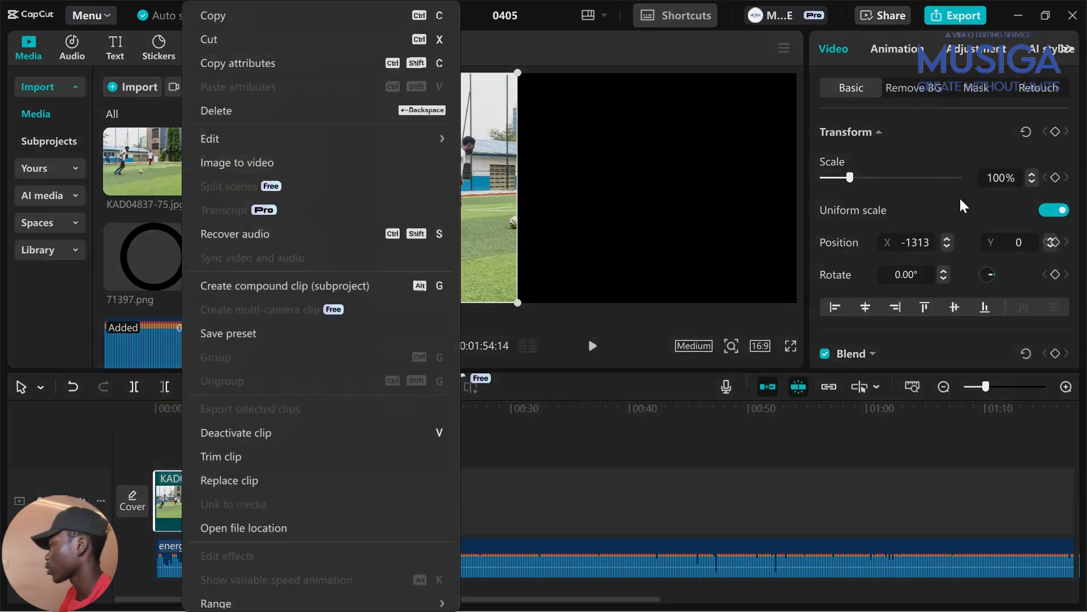
pyautogui.click(177, 506)
pyautogui.click(232, 507)
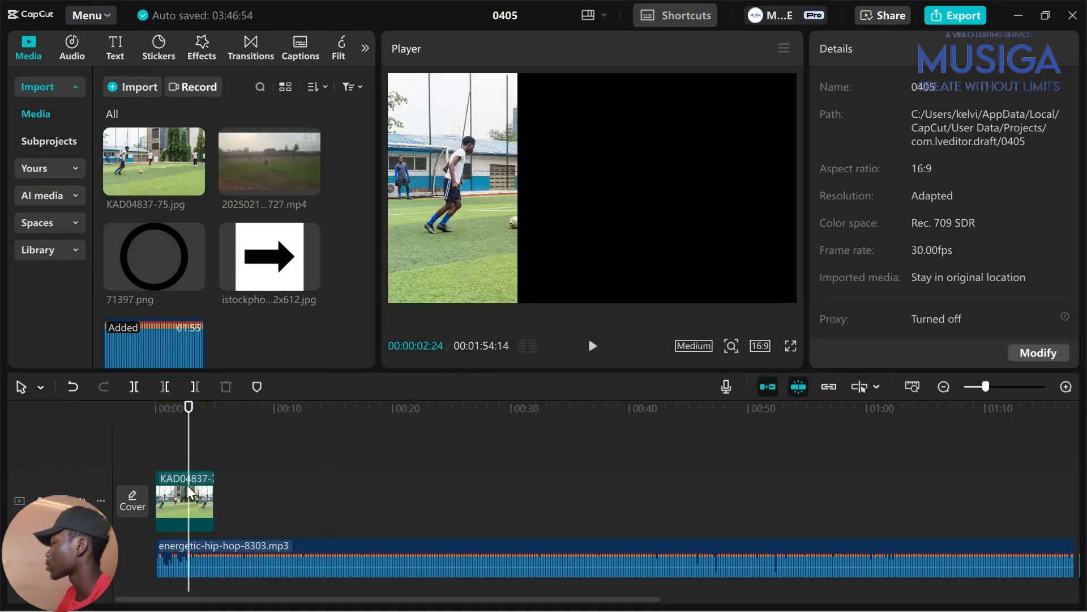
pyautogui.click(187, 498)
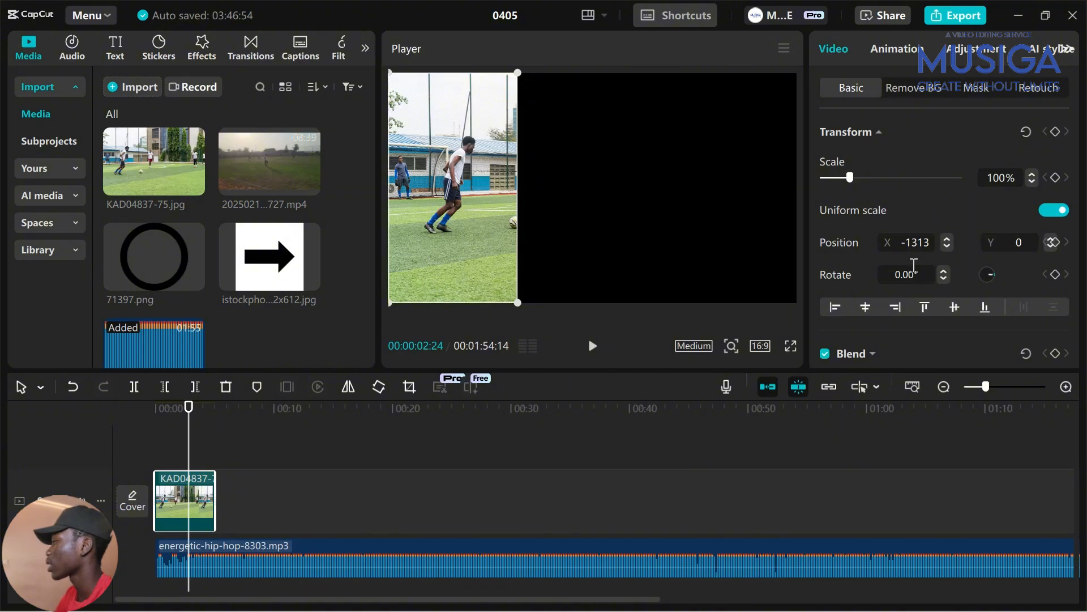
pyautogui.scroll(-8, 906, 271)
pyautogui.click(881, 334)
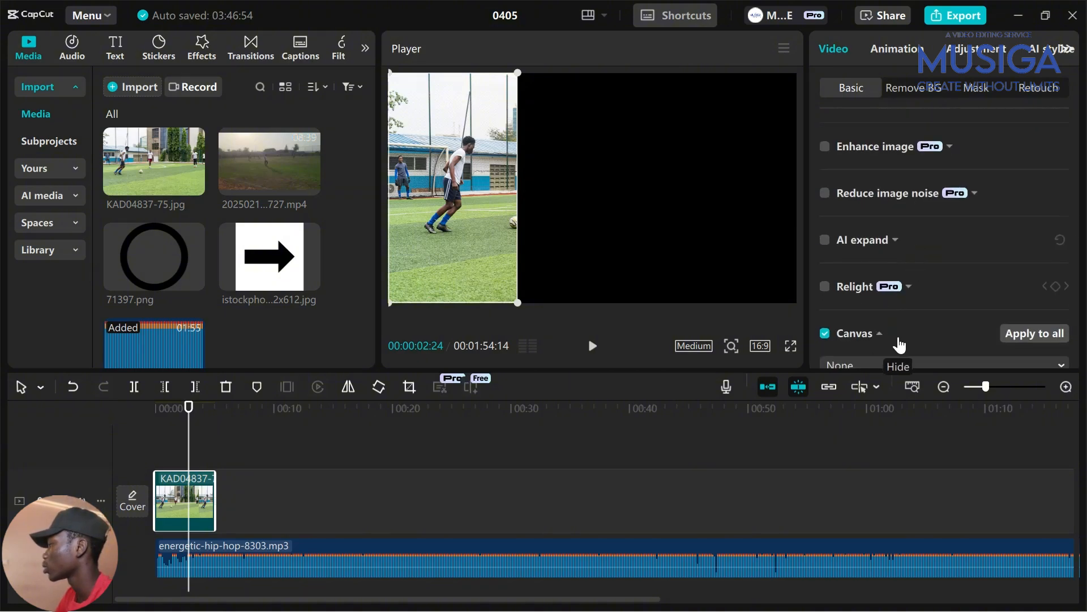
pyautogui.scroll(-1, 934, 294)
pyautogui.click(912, 333)
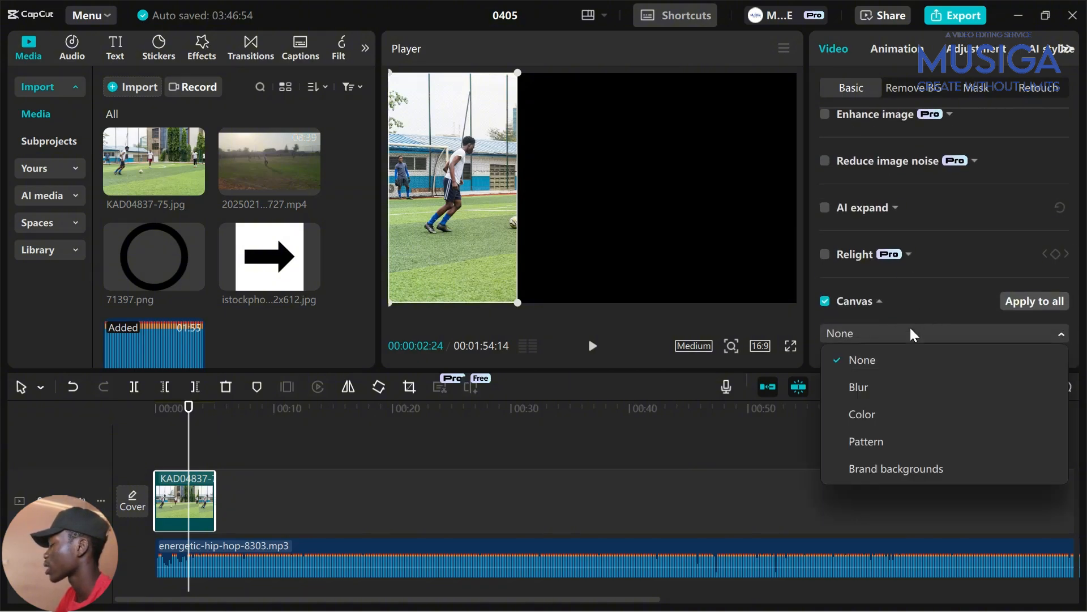
pyautogui.click(901, 386)
# Choose the lightest blur strength and apply the blurred canvas to all clips
pyautogui.scroll(-1, 904, 255)
pyautogui.scroll(-1, 904, 255)
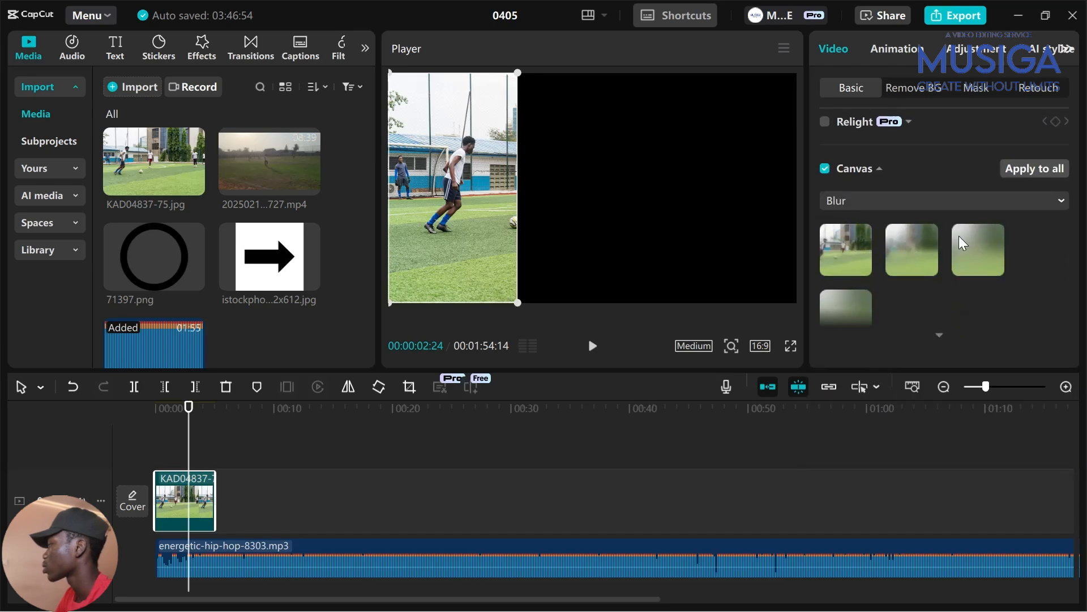
pyautogui.click(921, 246)
pyautogui.click(965, 262)
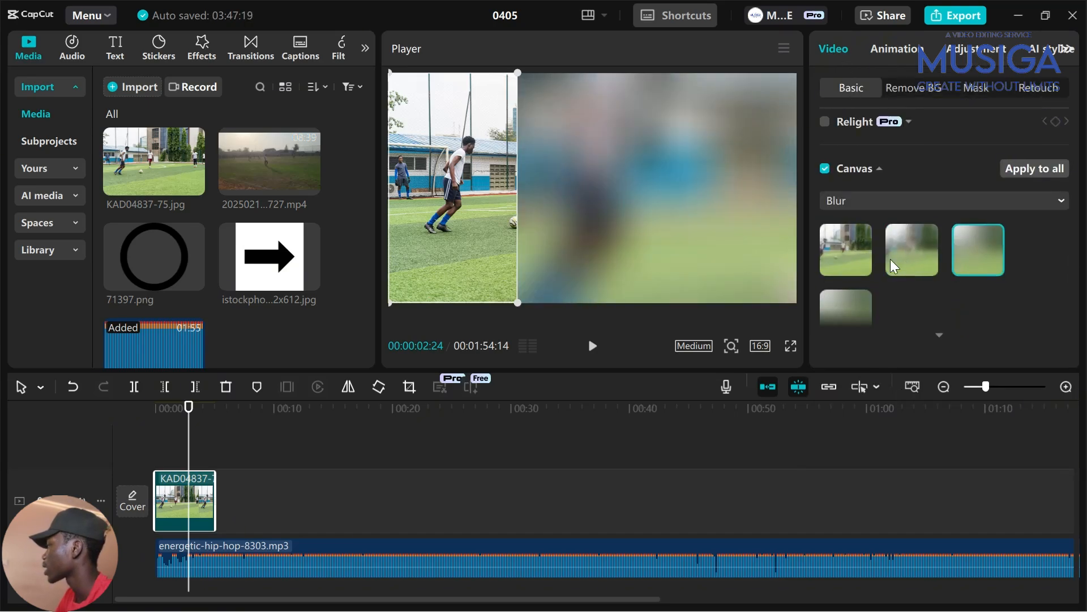
pyautogui.click(861, 246)
pyautogui.click(918, 244)
pyautogui.click(840, 260)
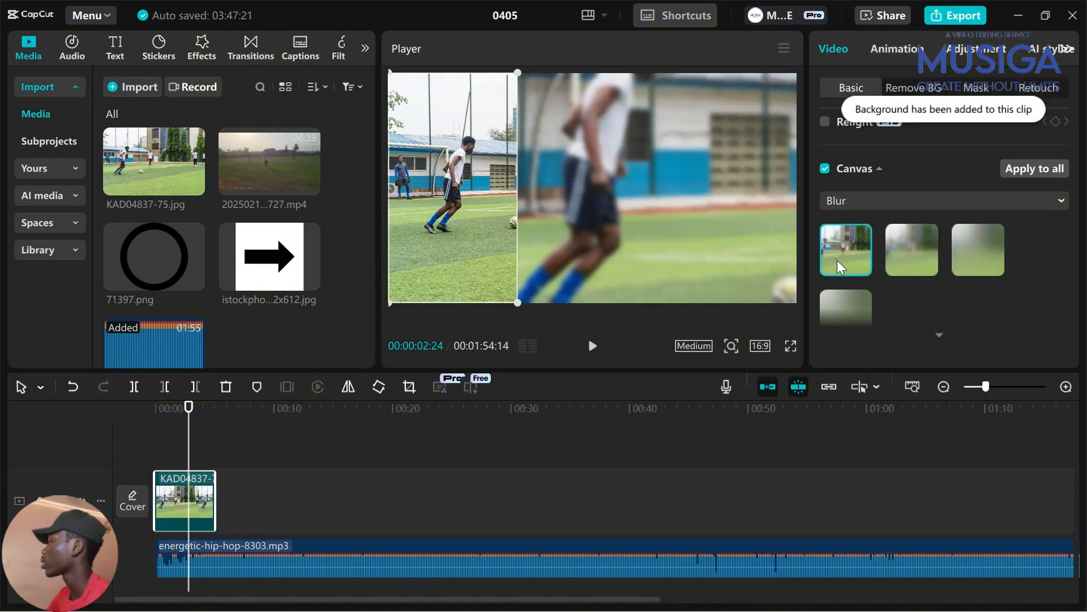
pyautogui.click(1034, 170)
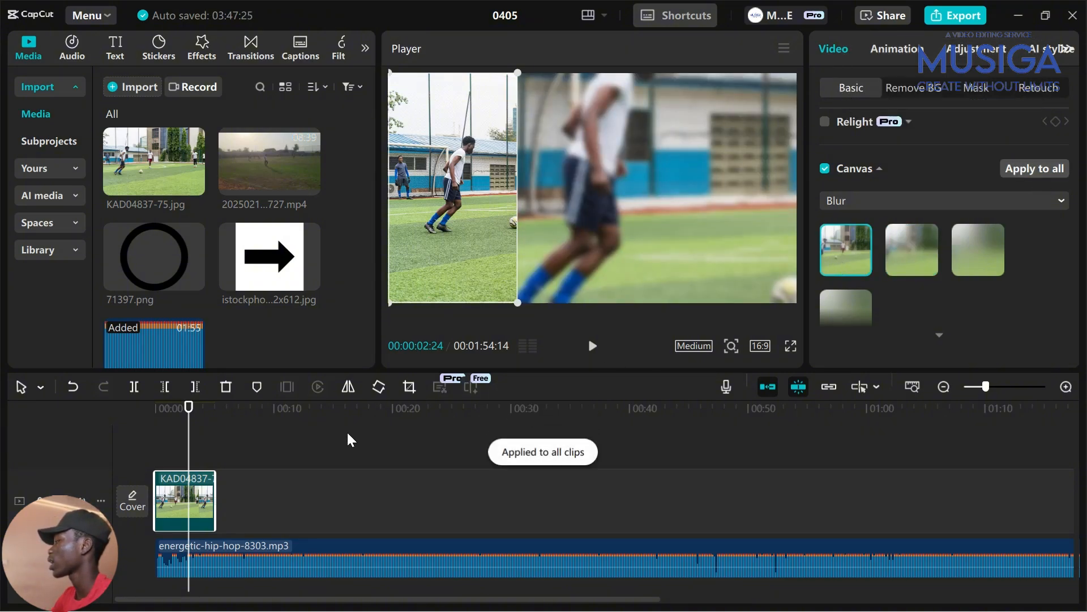
pyautogui.click(179, 444)
pyautogui.scroll(5, 175, 444)
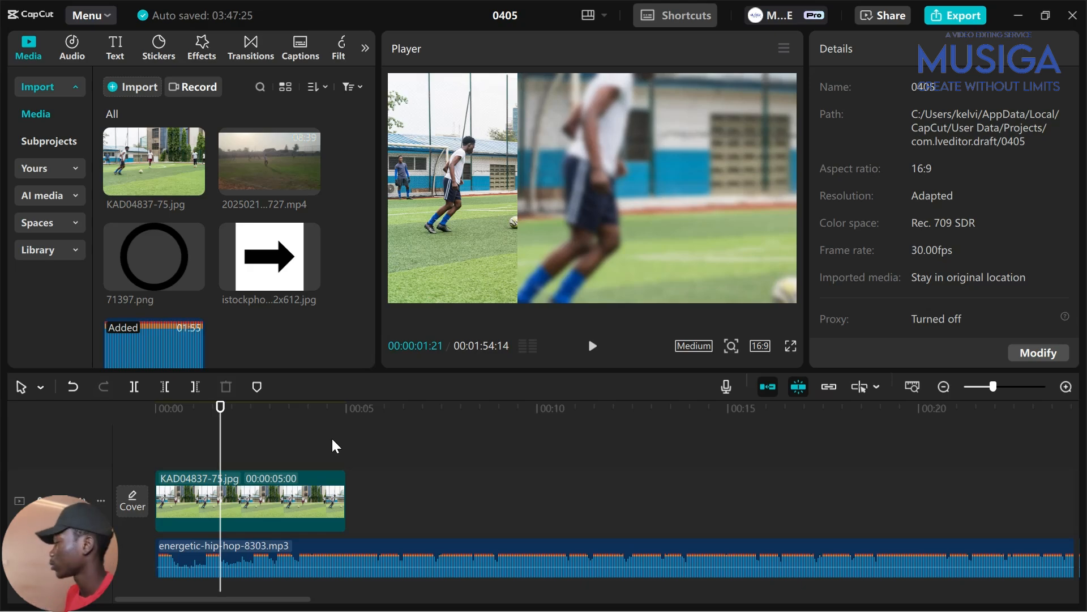
# Trim the photo clip to end exactly at 00:03:00
pyautogui.click(297, 449)
pyautogui.click(270, 447)
pyautogui.scroll(3, 293, 442)
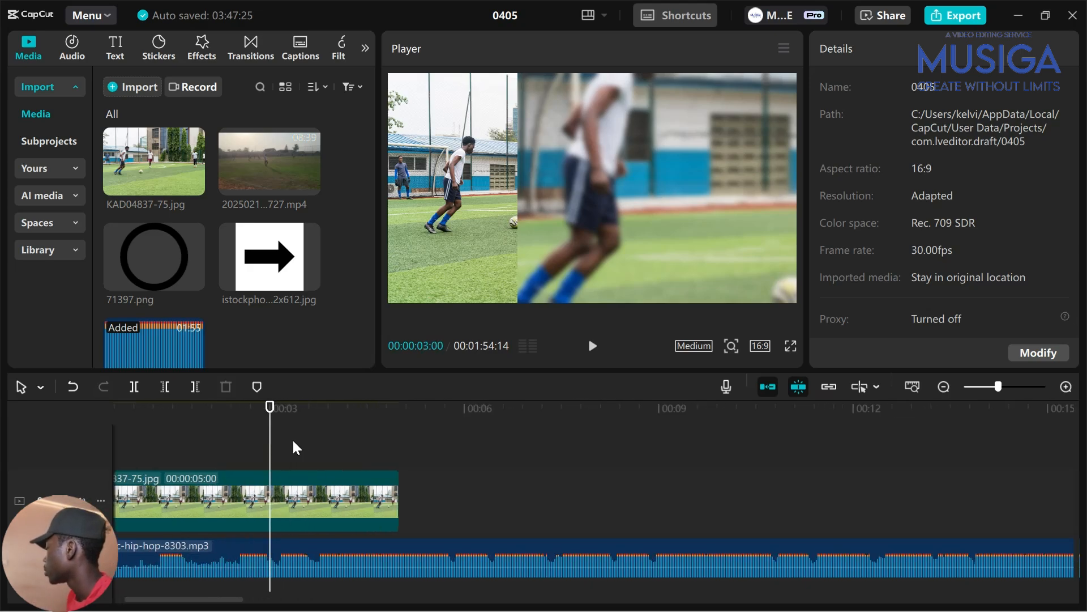
pyautogui.hscroll(-3, 351, 453)
pyautogui.moveTo(349, 450)
pyautogui.mouseDown()
pyautogui.moveTo(334, 449)
pyautogui.moveTo(348, 450)
pyautogui.mouseUp()
pyautogui.click(385, 507)
pyautogui.press('w')
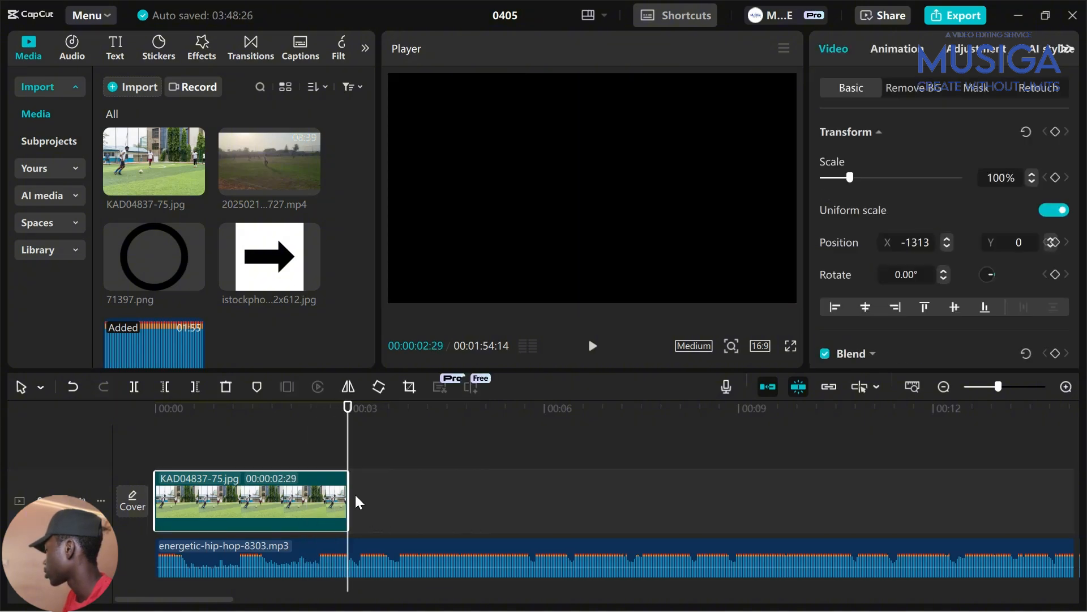
pyautogui.moveTo(347, 492); pyautogui.dragTo(347, 492)
pyautogui.press('Right')
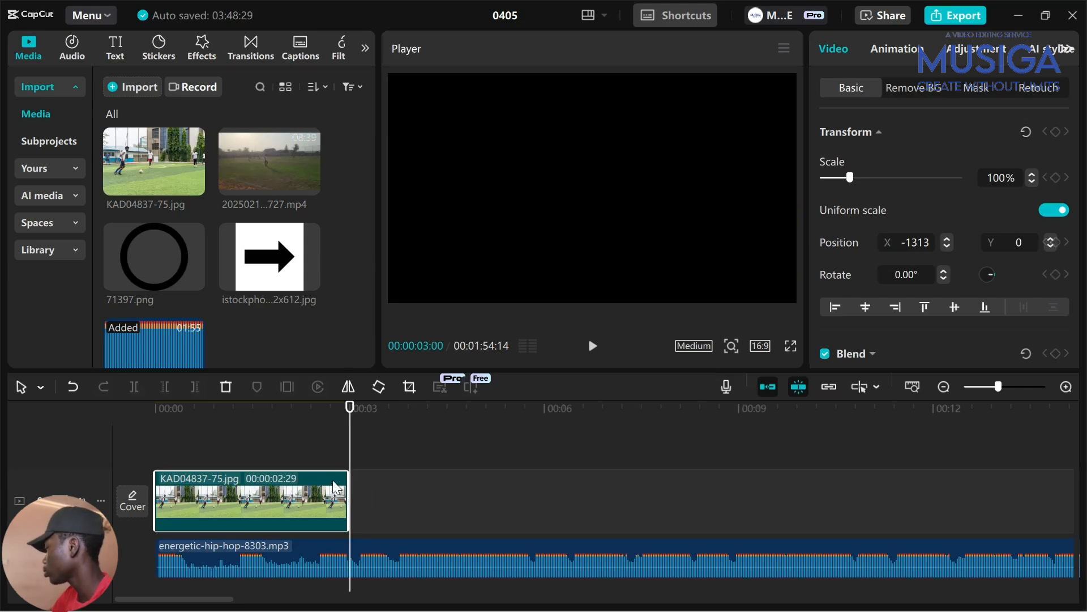
pyautogui.scroll(2, 370, 492)
pyautogui.scroll(1, 369, 488)
pyautogui.moveTo(346, 492); pyautogui.dragTo(350, 492)
# Select the photo clip and show its Animation In presets
pyautogui.click(266, 451)
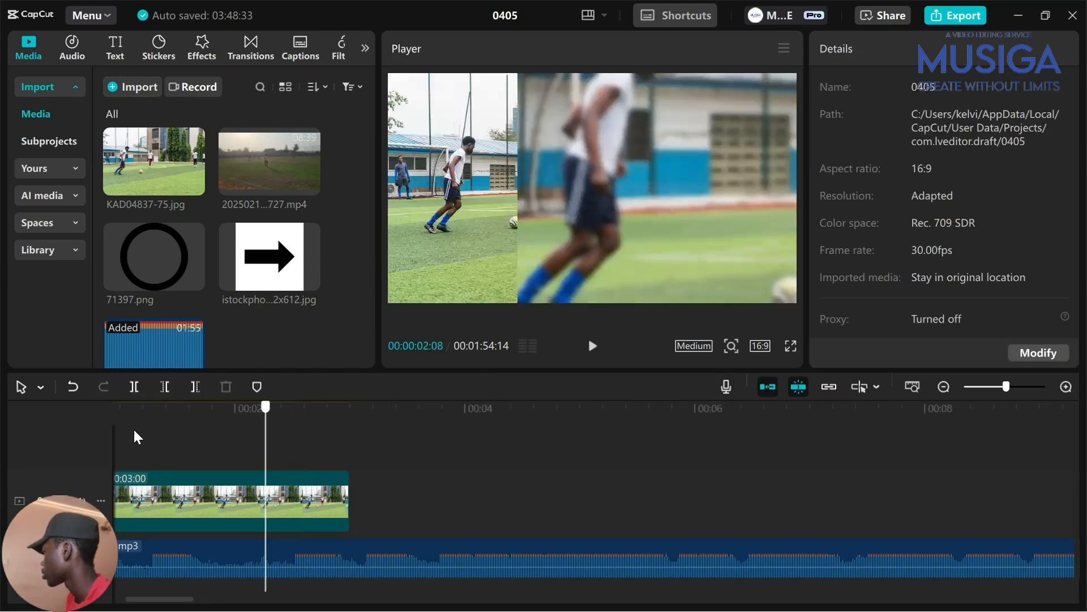
pyautogui.click(305, 439)
pyautogui.click(318, 500)
pyautogui.scroll(-2, 414, 454)
pyautogui.scroll(-2, 410, 465)
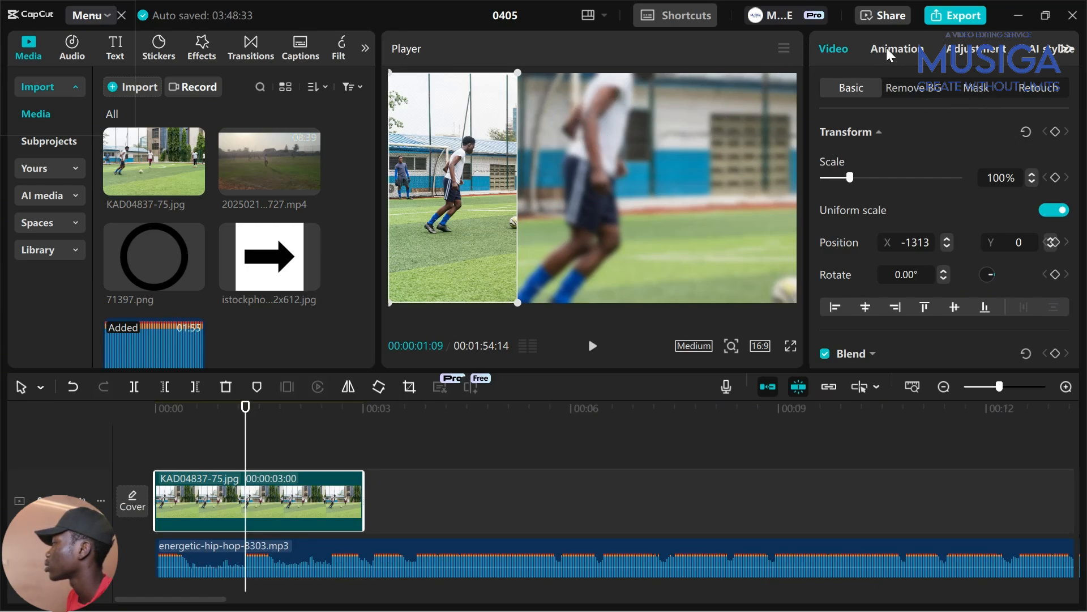
pyautogui.click(887, 52)
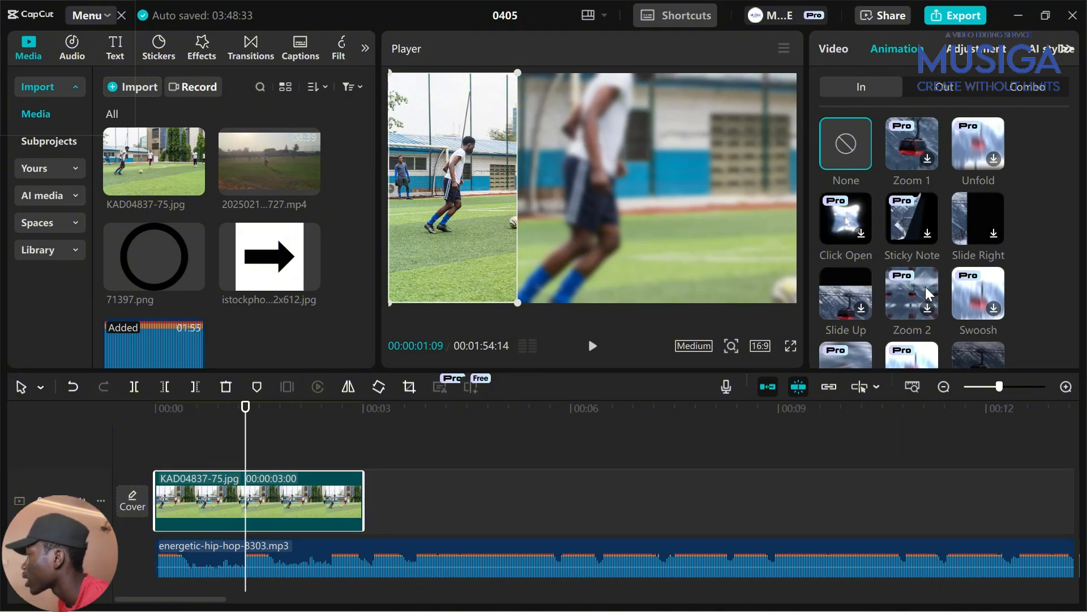
# Give the photo a 0.5s Slide Right entrance and return the playhead to 00:00
pyautogui.click(987, 214)
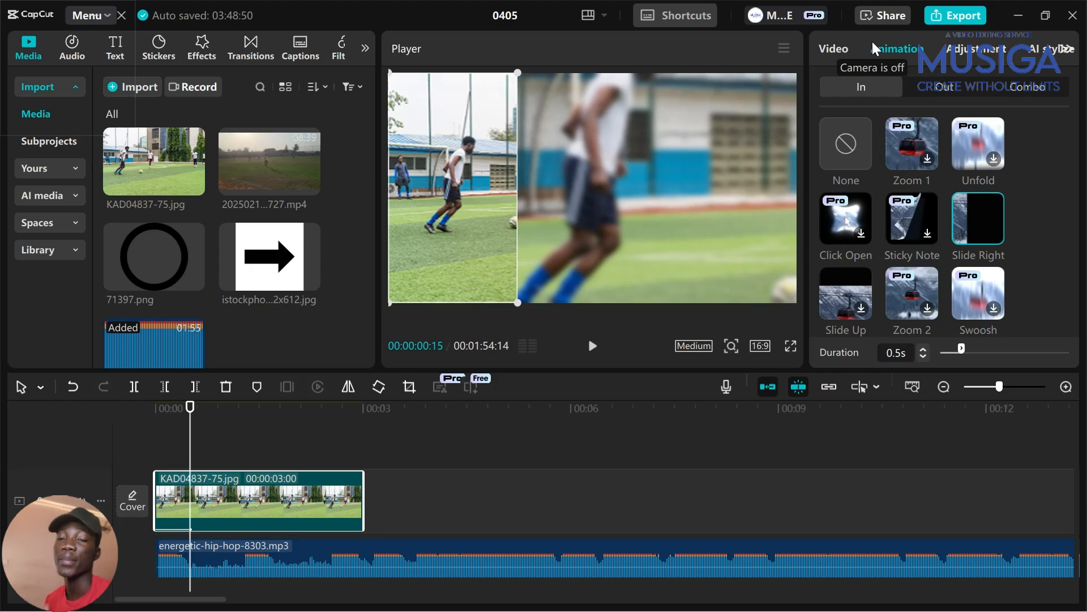
pyautogui.click(297, 448)
pyautogui.click(142, 434)
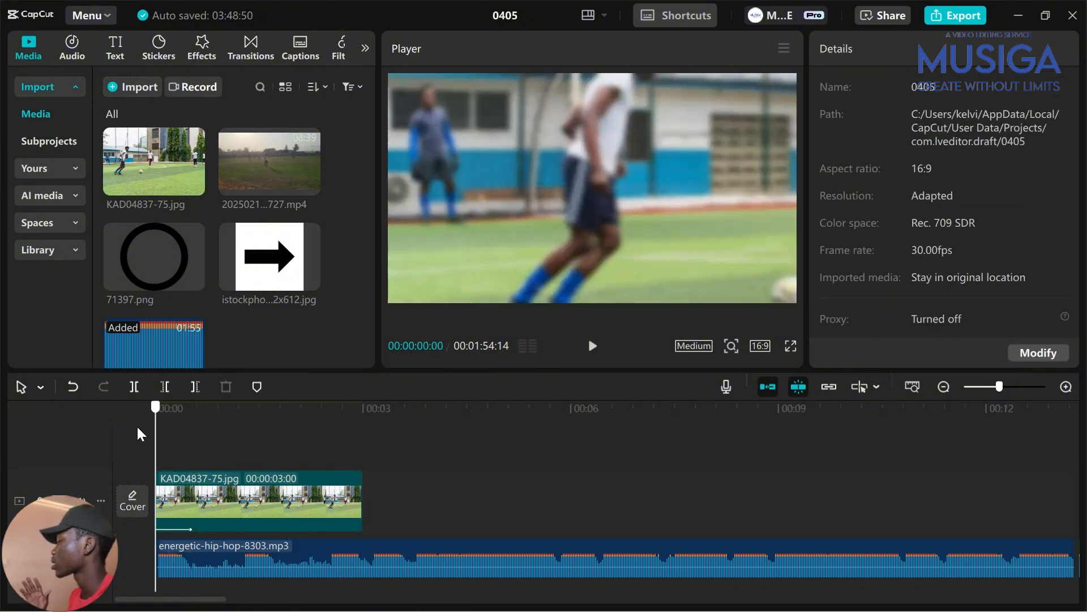
# Add two Default text clips above the photo from the Text presets
pyautogui.click(113, 47)
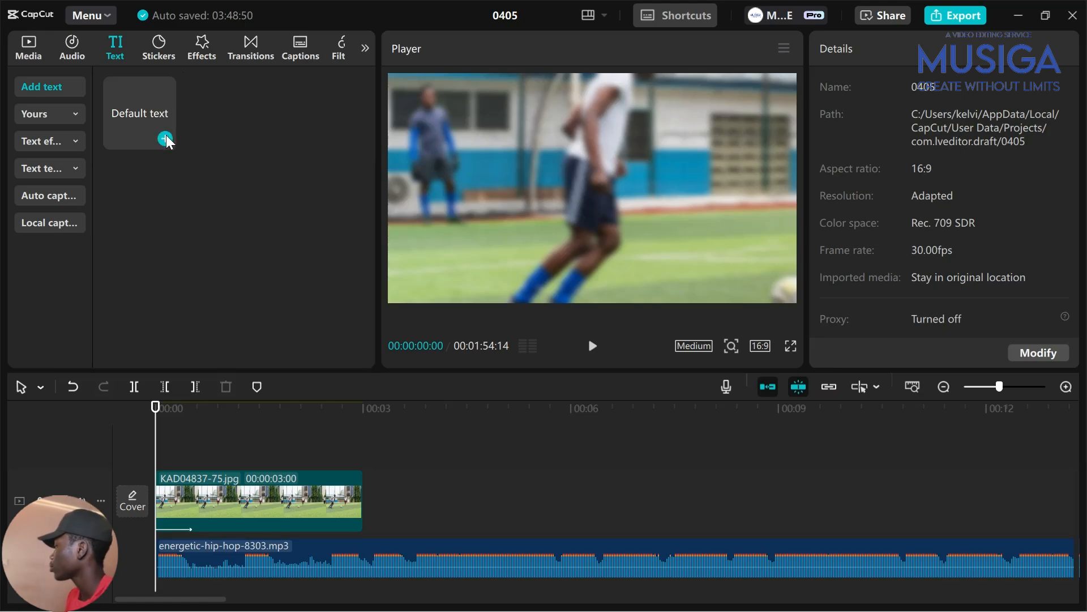
pyautogui.click(165, 138)
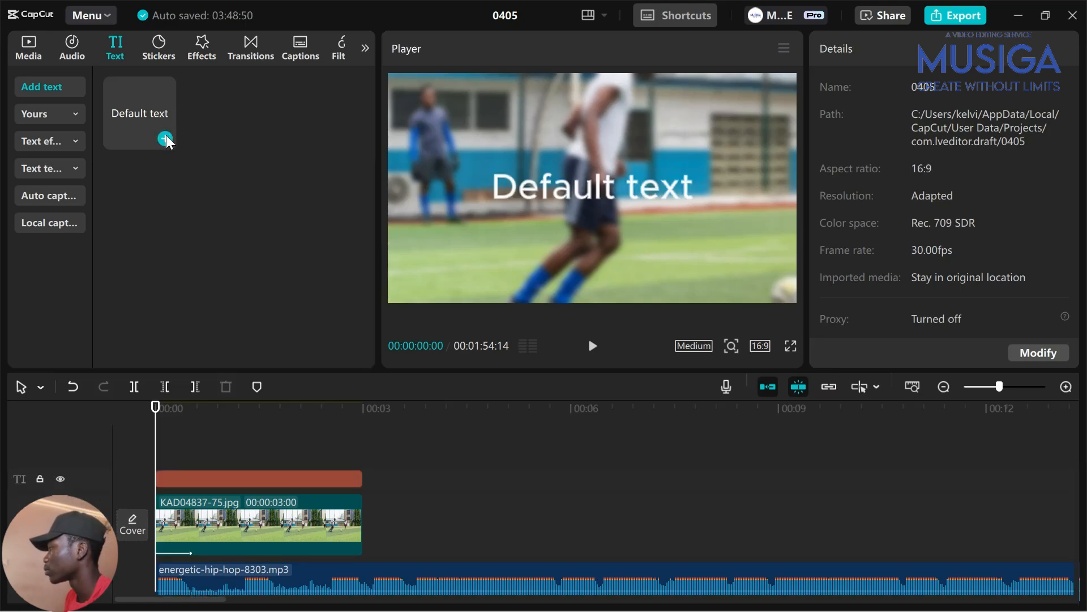
pyautogui.click(164, 138)
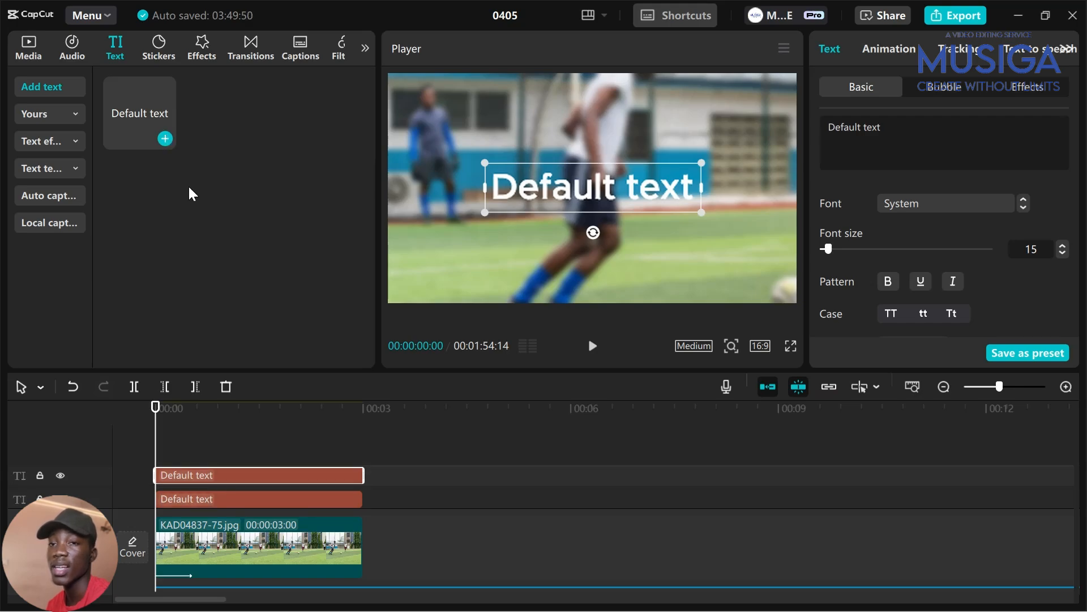
# Enlarge the timeline by shrinking the preview and place the playhead at 00:00:01:10
pyautogui.scroll(-5, 290, 474)
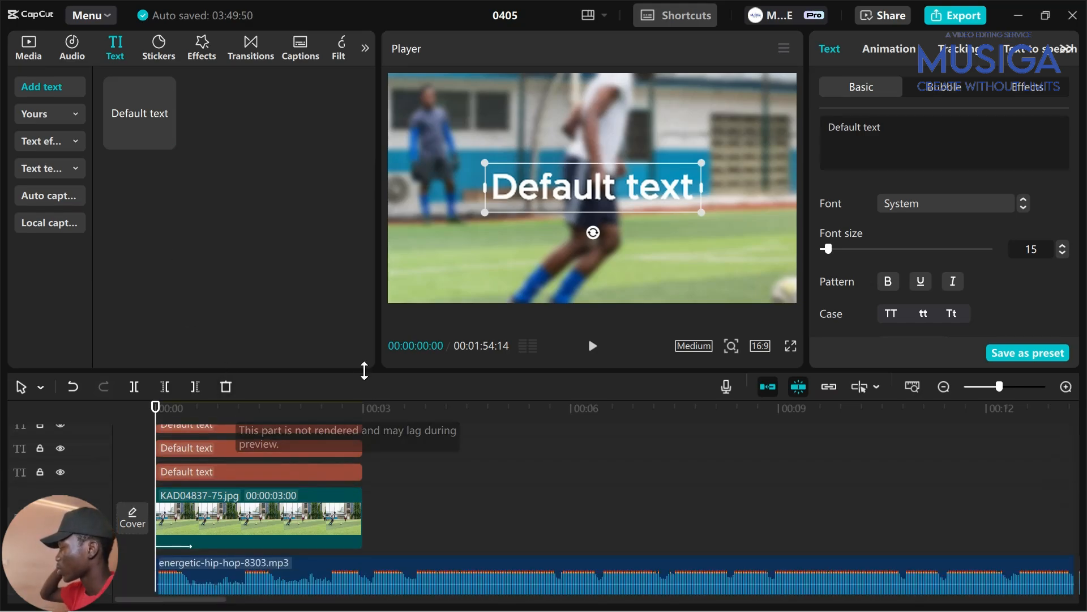
pyautogui.moveTo(400, 368); pyautogui.dragTo(393, 302)
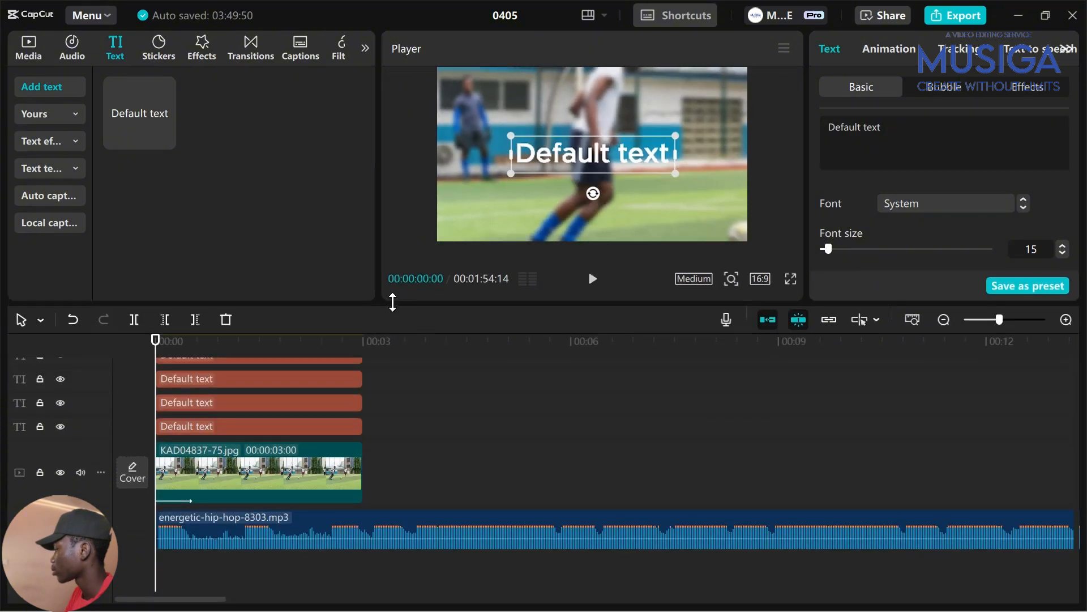
pyautogui.scroll(-1, 363, 444)
pyautogui.scroll(2, 409, 443)
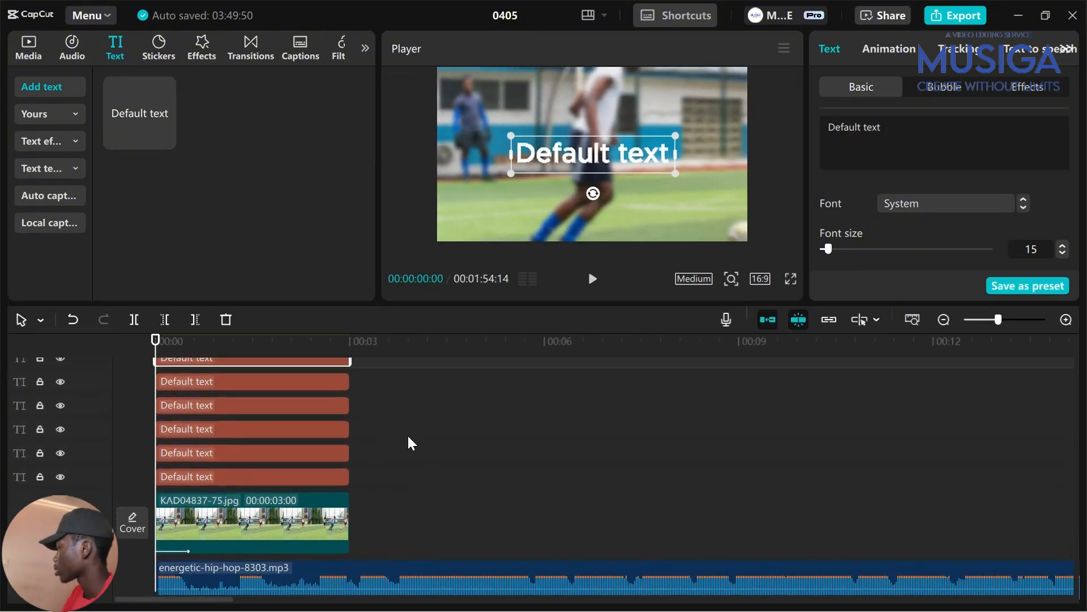
pyautogui.scroll(1, 340, 408)
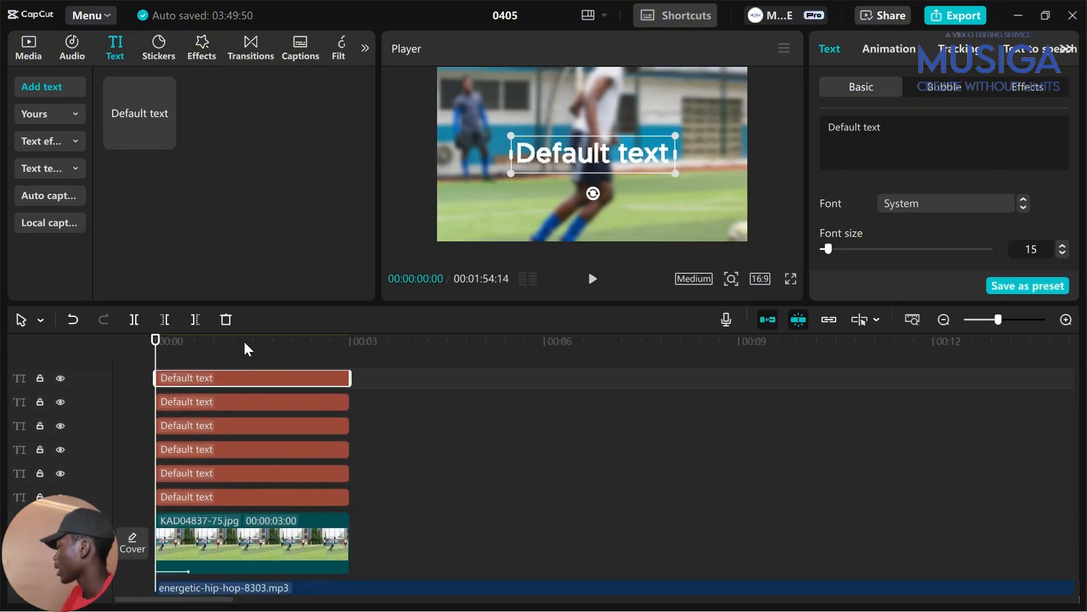
pyautogui.click(242, 367)
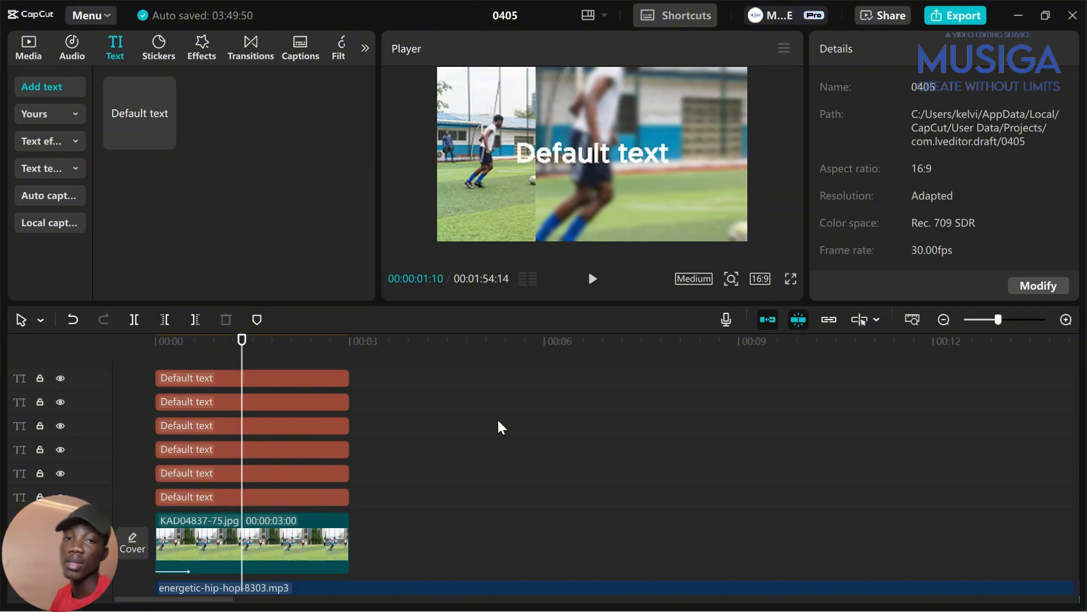
# Add another Default text clip at 00:00 and select all the text clips
pyautogui.scroll(1, 259, 408)
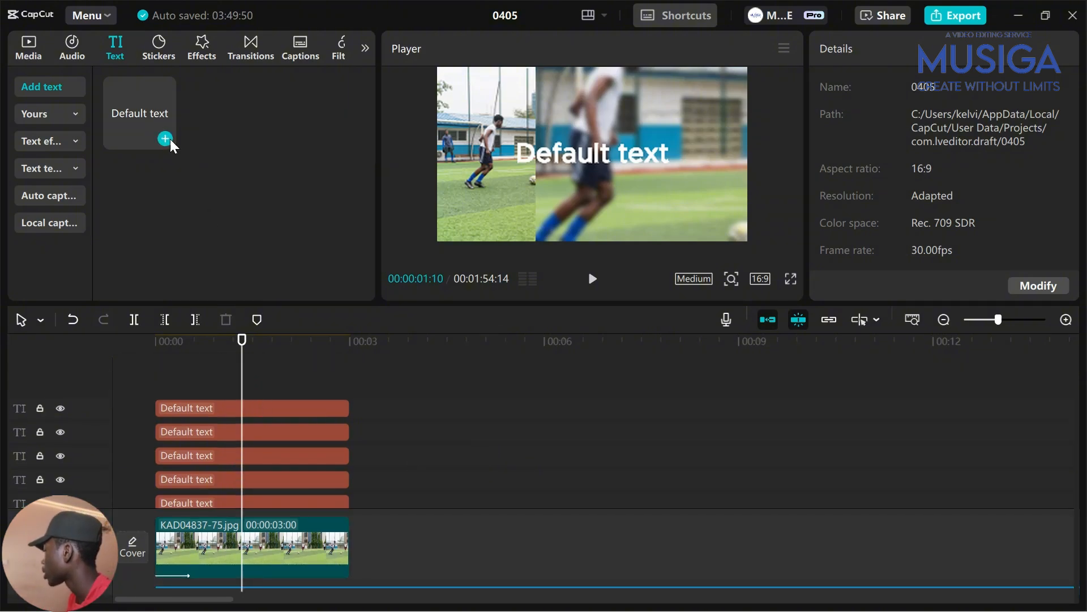
pyautogui.click(164, 143)
pyautogui.moveTo(274, 402); pyautogui.dragTo(199, 388)
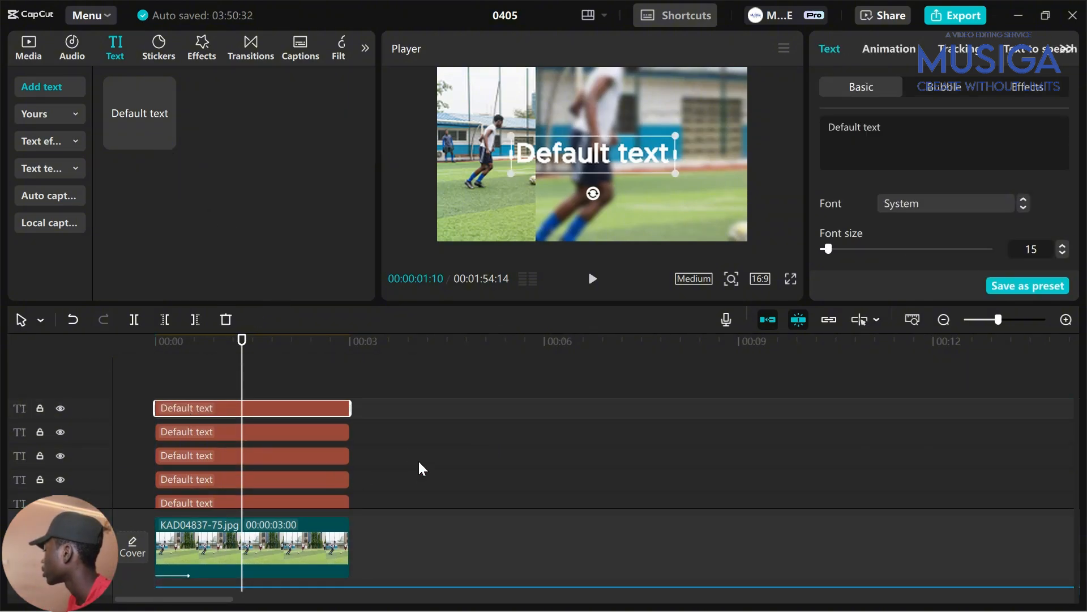
pyautogui.moveTo(379, 404); pyautogui.dragTo(204, 442)
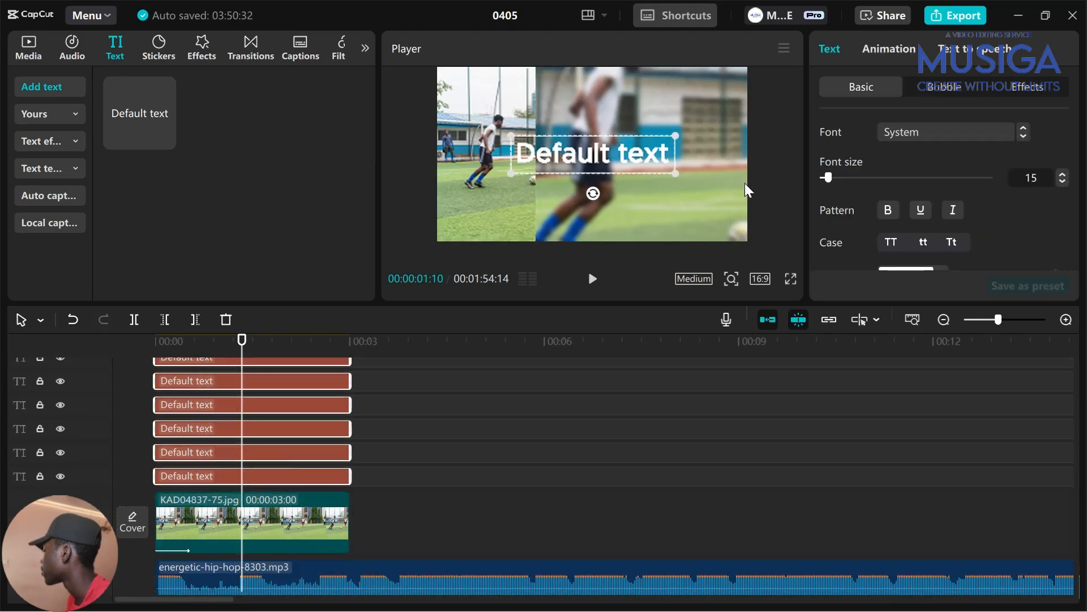
# Set the title font to LEMON MILK Bold and move the text up and right
pyautogui.click(982, 139)
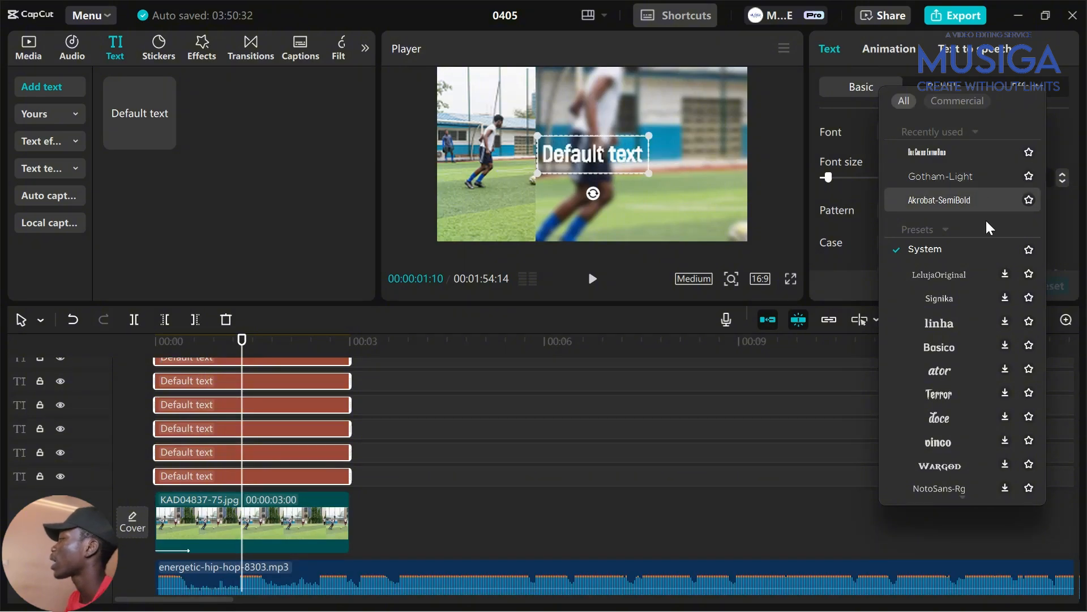
pyautogui.scroll(-5, 983, 417)
pyautogui.scroll(-15, 982, 418)
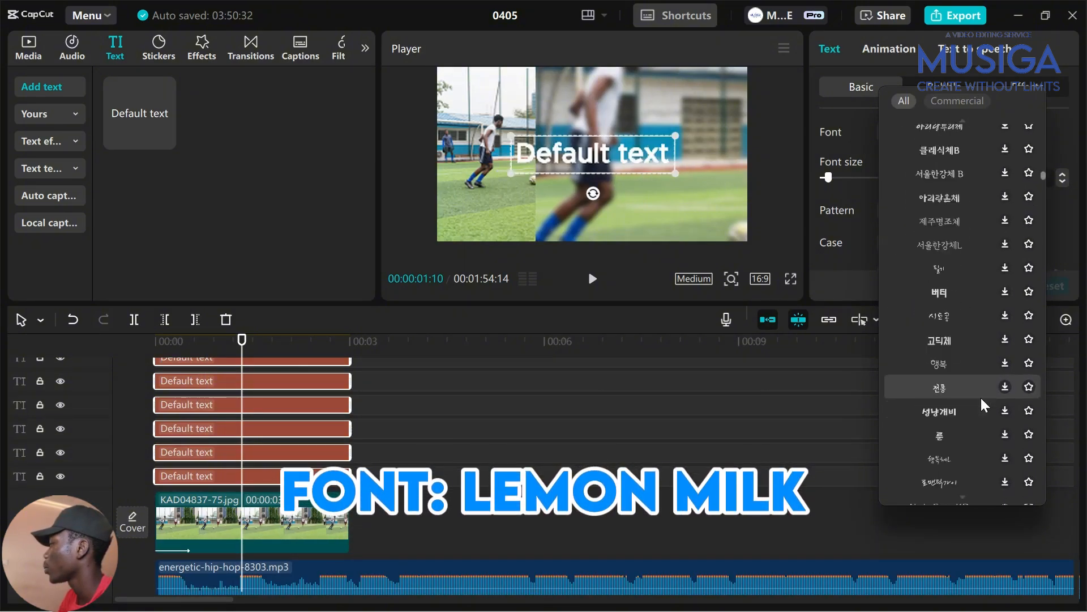
pyautogui.scroll(-15, 984, 403)
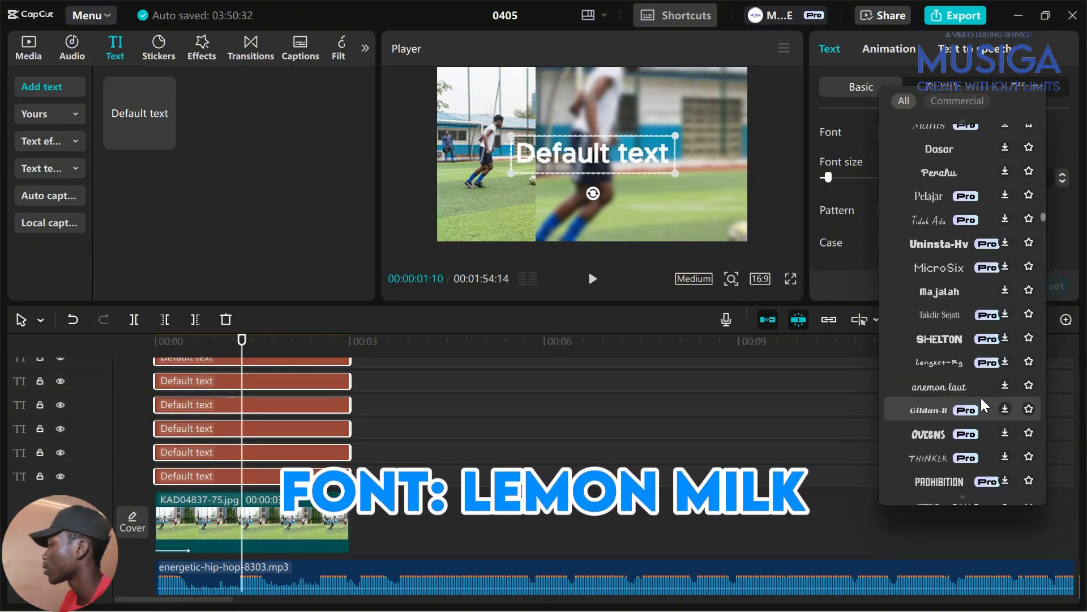
pyautogui.scroll(-8, 984, 401)
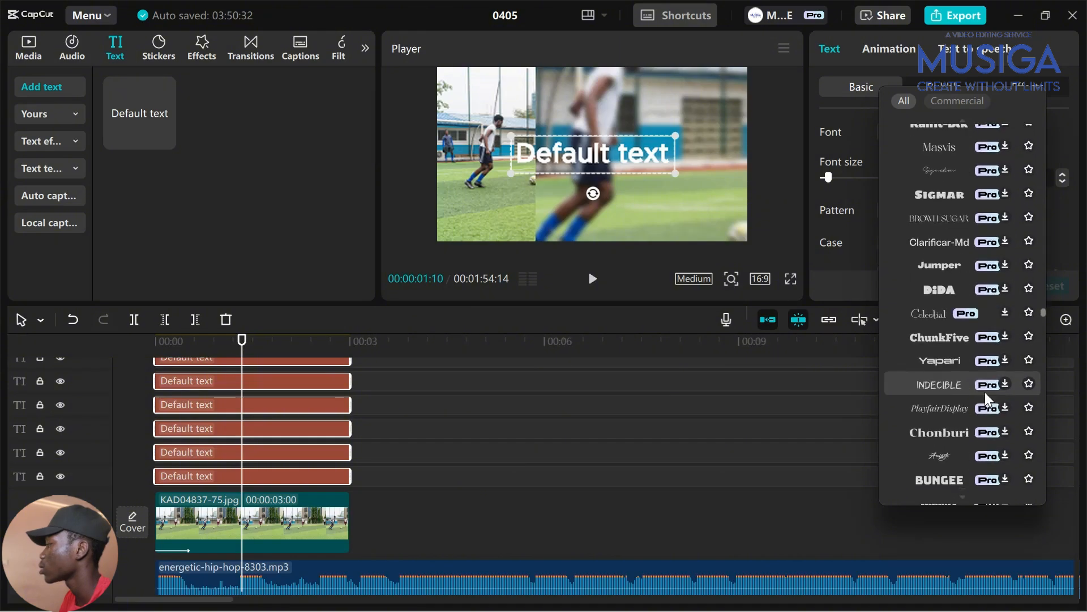
pyautogui.scroll(-15, 986, 398)
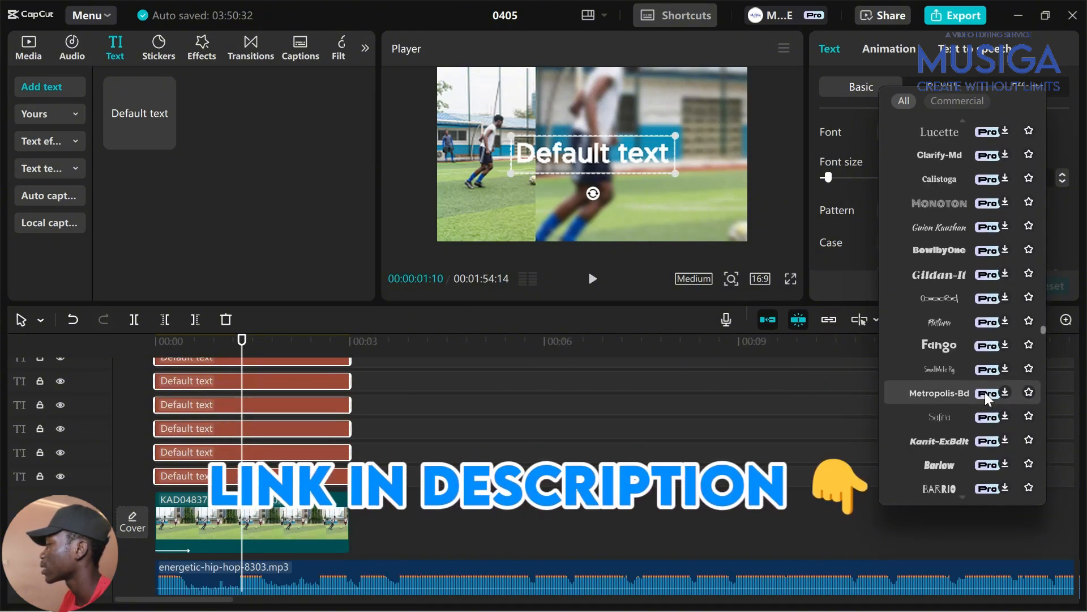
pyautogui.scroll(-15, 985, 398)
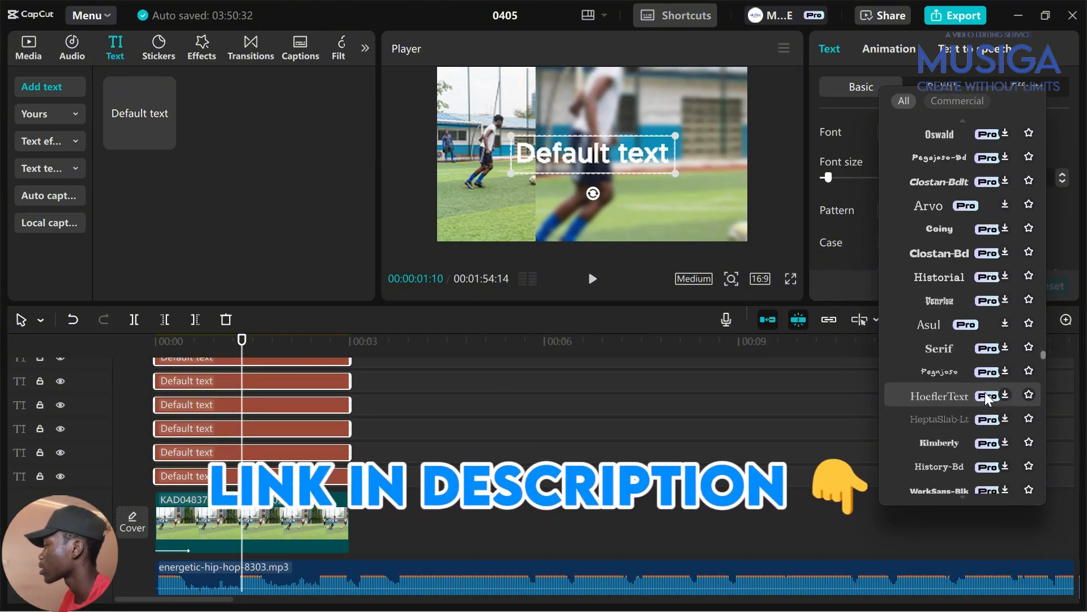
pyautogui.scroll(-15, 986, 396)
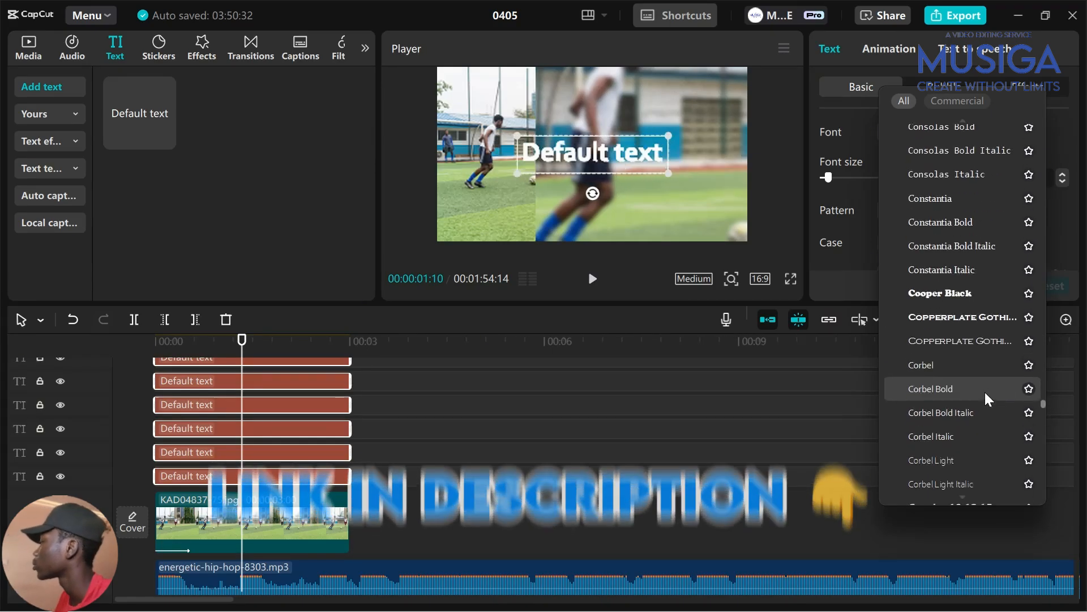
pyautogui.scroll(-20, 986, 398)
pyautogui.scroll(5, 929, 405)
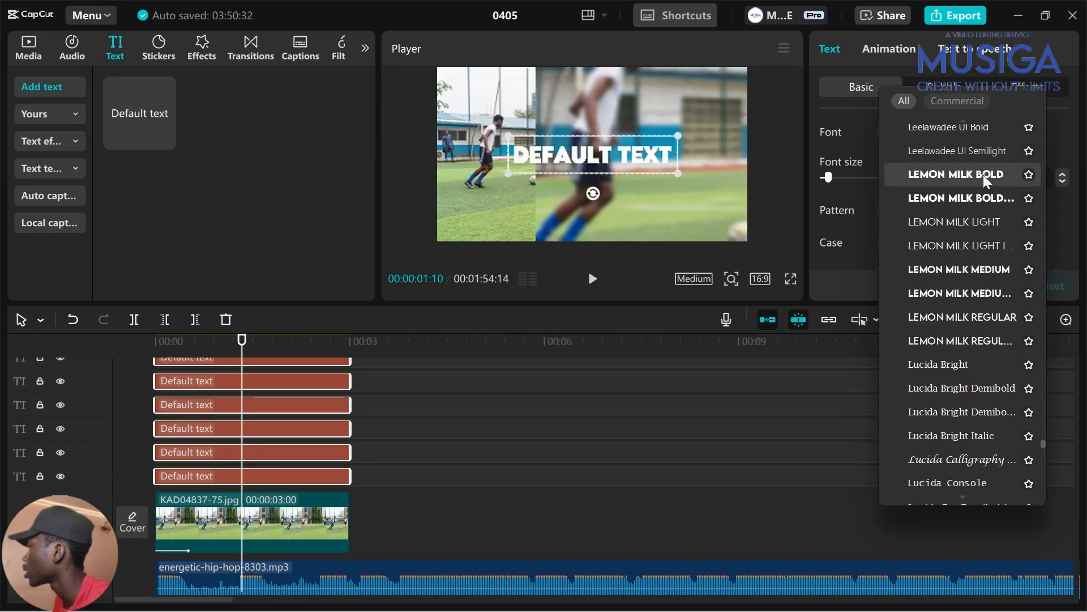
pyautogui.click(986, 176)
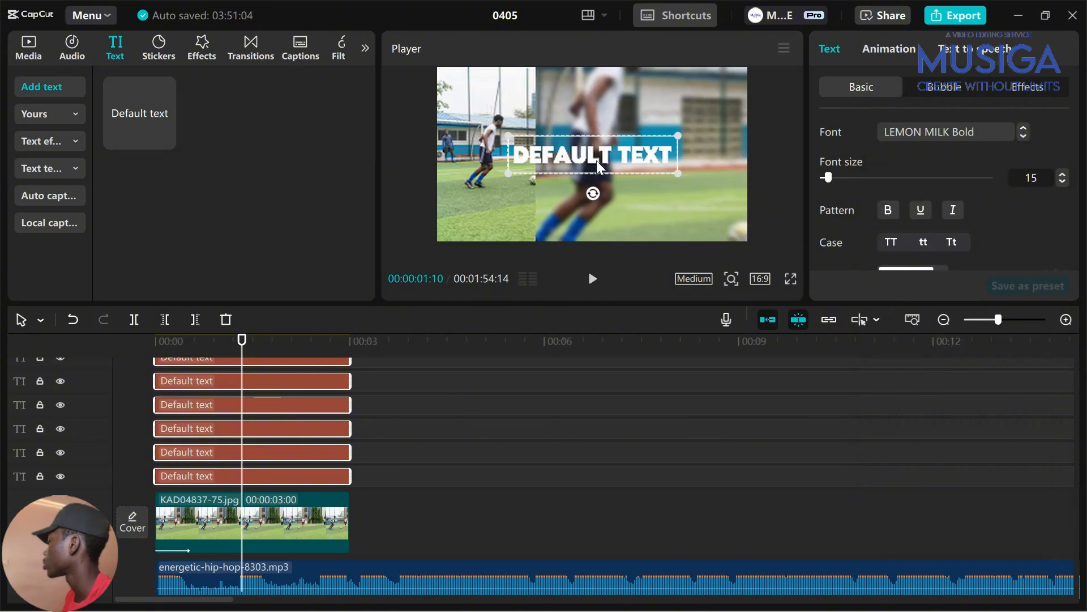
pyautogui.moveTo(601, 167); pyautogui.dragTo(649, 93)
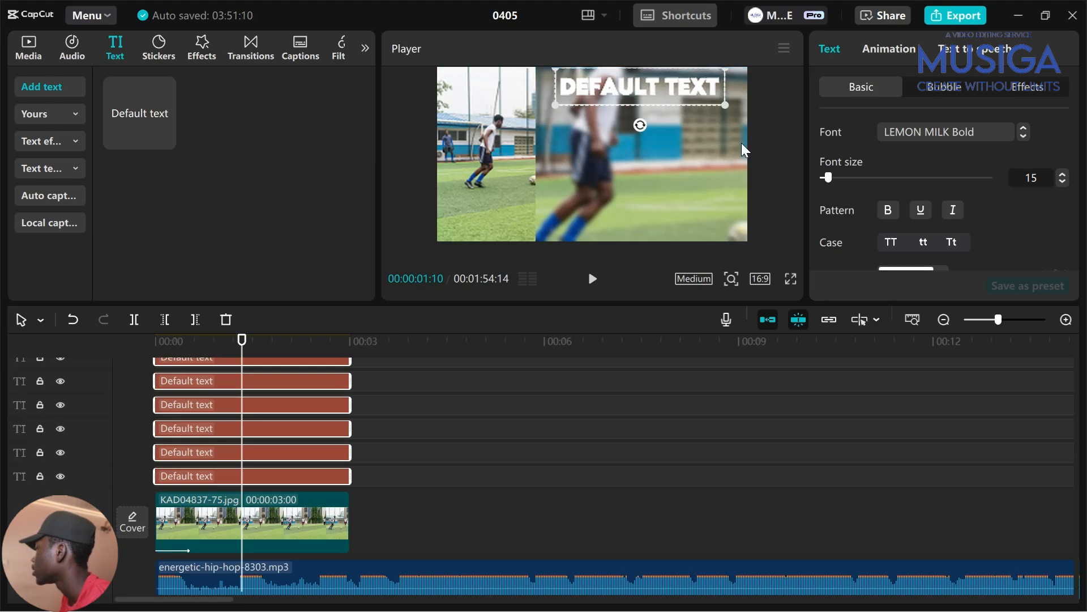
# Apply the black-outlined Aa preset style and lower its stroke thickness from 30 to 20
pyautogui.scroll(-5, 889, 227)
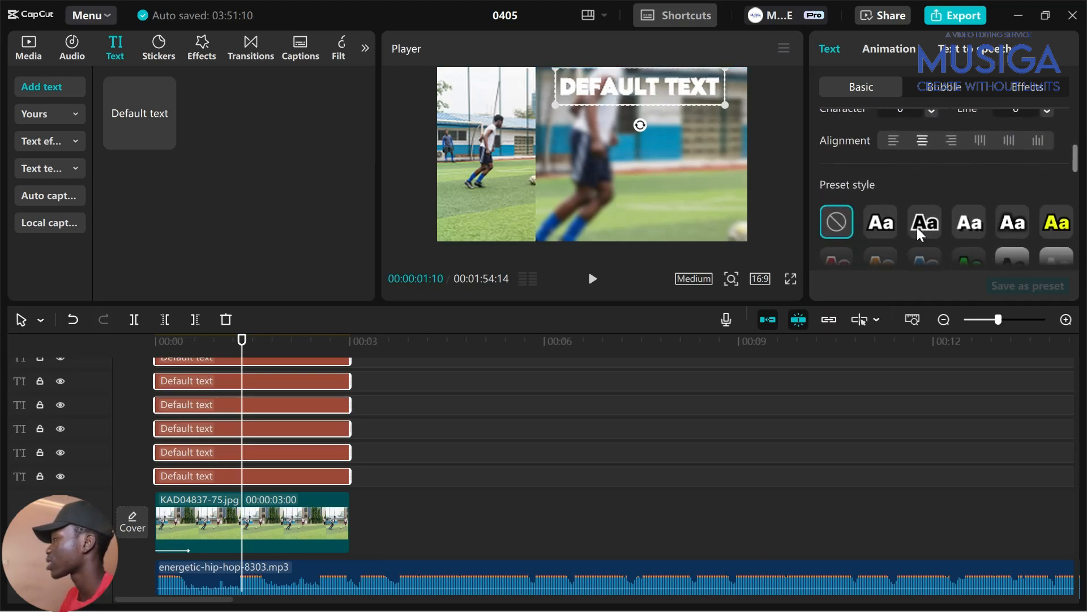
pyautogui.click(882, 149)
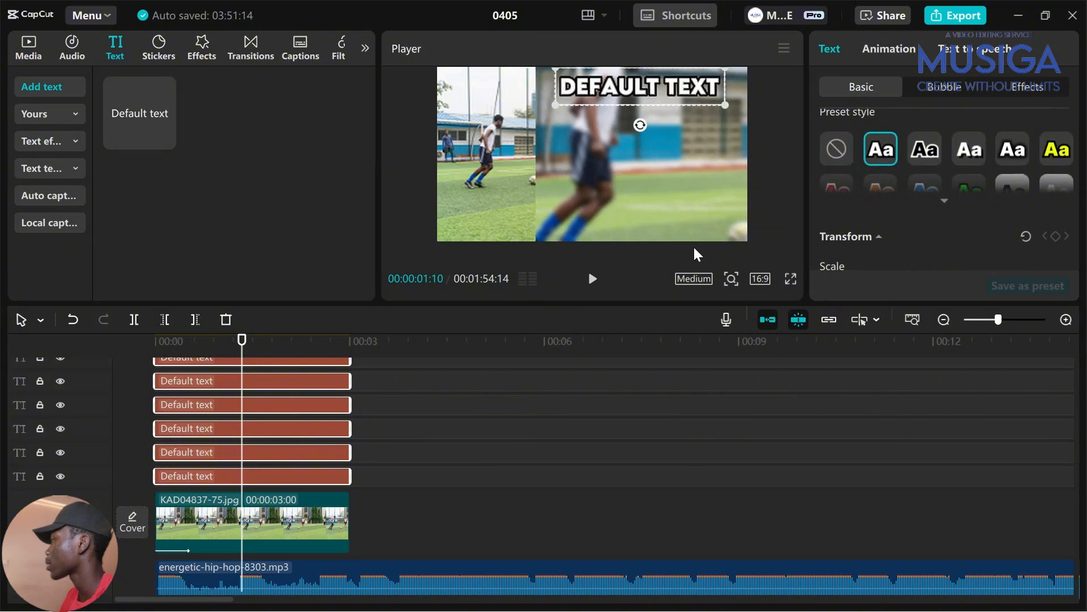
pyautogui.scroll(-6, 985, 220)
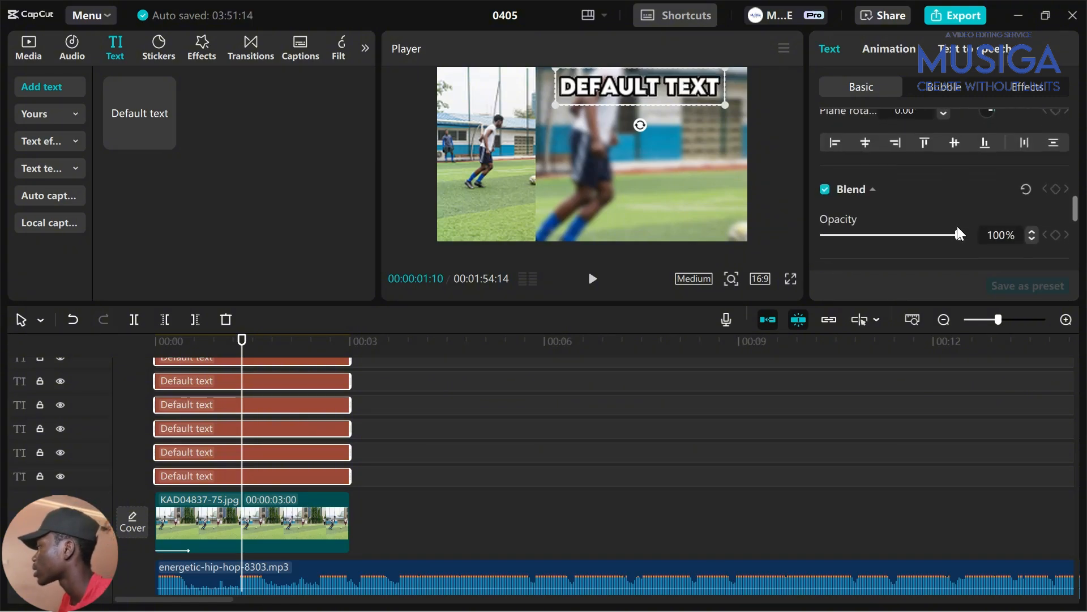
pyautogui.scroll(-2, 1011, 181)
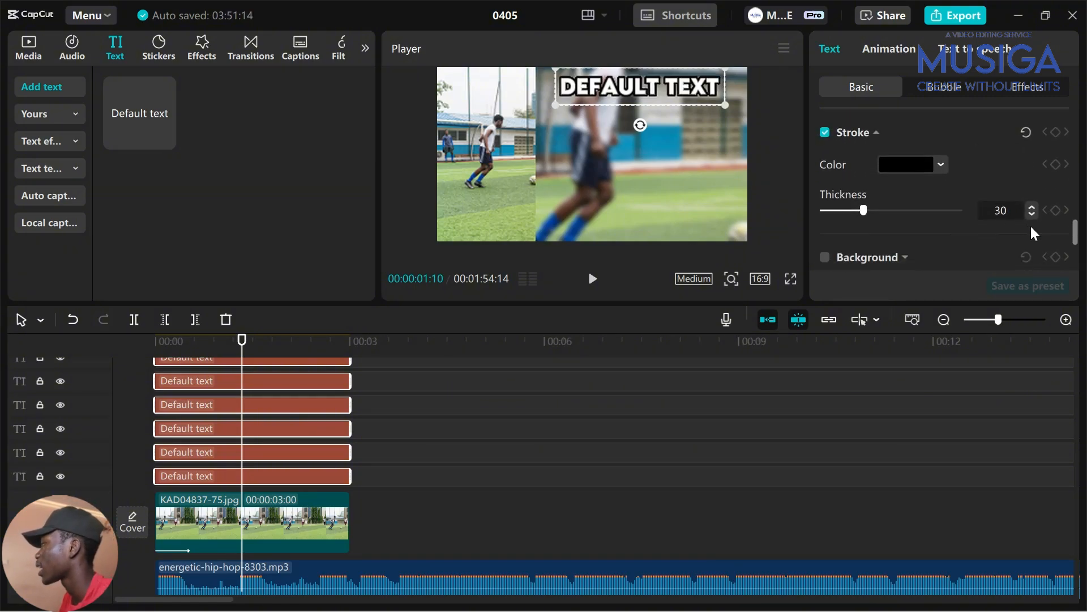
pyautogui.click(1032, 208)
pyautogui.click(1032, 208)
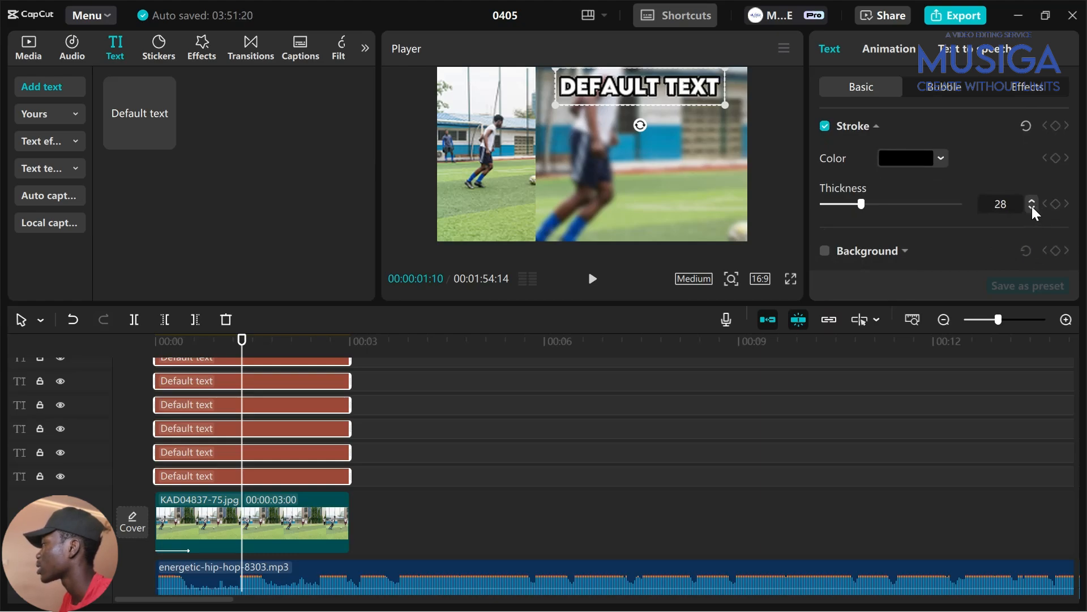
pyautogui.click(1032, 208)
pyautogui.click(1032, 208)
pyautogui.click(1032, 208)
pyautogui.click(1032, 208)
pyautogui.click(1032, 208)
pyautogui.click(1032, 207)
pyautogui.click(1031, 208)
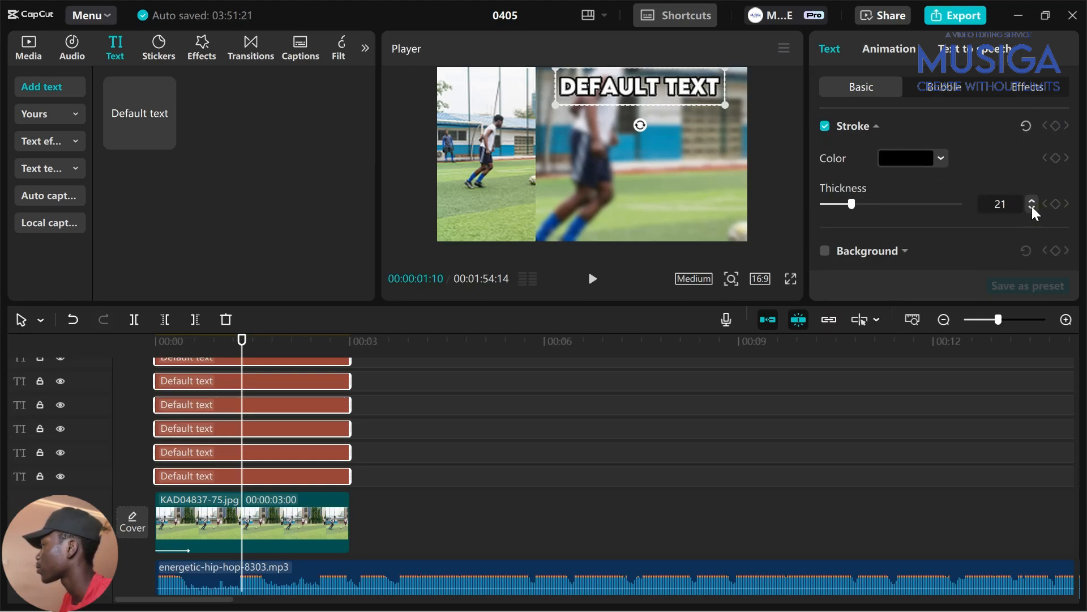
pyautogui.click(1032, 208)
pyautogui.click(1032, 207)
pyautogui.click(1032, 208)
pyautogui.click(1032, 208)
pyautogui.click(1032, 204)
pyautogui.click(1032, 204)
pyautogui.click(1032, 204)
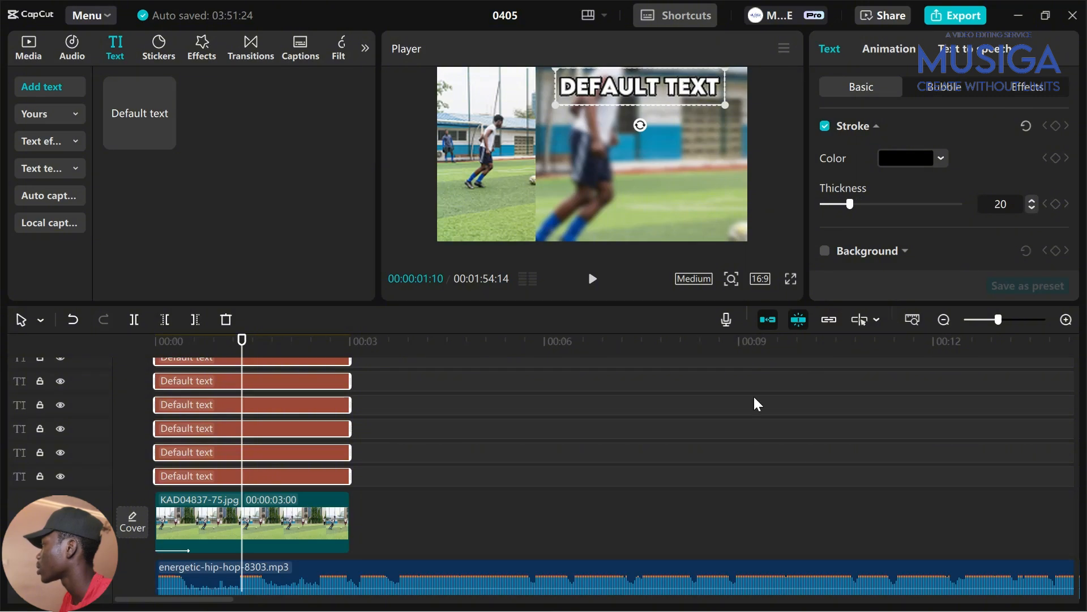
pyautogui.click(381, 444)
pyautogui.moveTo(364, 451); pyautogui.dragTo(227, 403)
# Change all six DEFAULT TEXT clips to the LEMON MILK Light font
pyautogui.scroll(-4, 322, 460)
pyautogui.scroll(3, 324, 465)
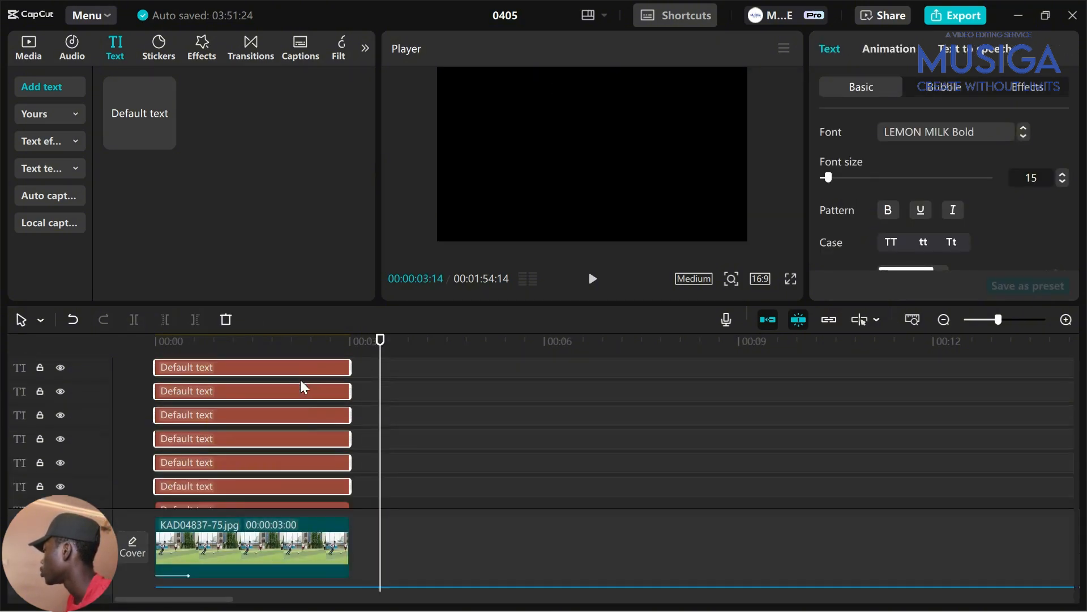
pyautogui.scroll(2, 266, 374)
pyautogui.click(269, 369)
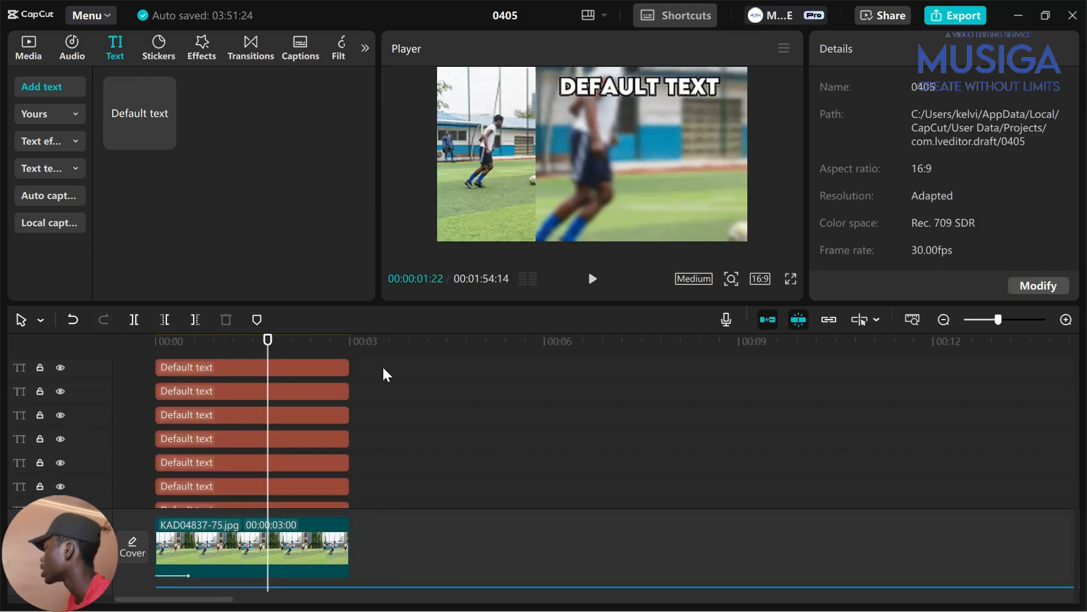
pyautogui.moveTo(384, 375); pyautogui.dragTo(232, 478)
pyautogui.moveTo(644, 92); pyautogui.dragTo(646, 122)
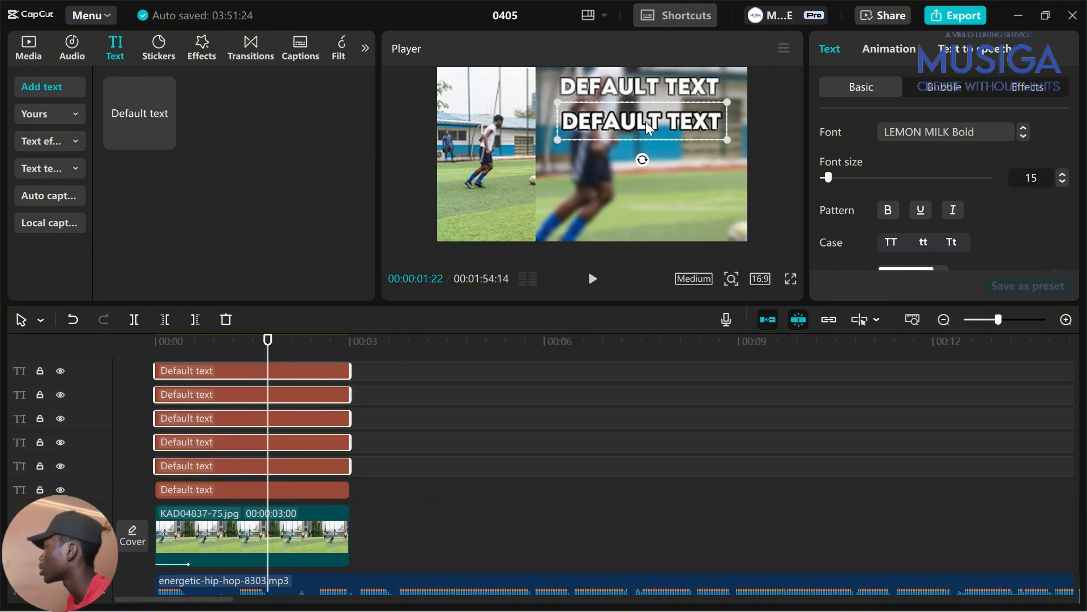
pyautogui.click(937, 131)
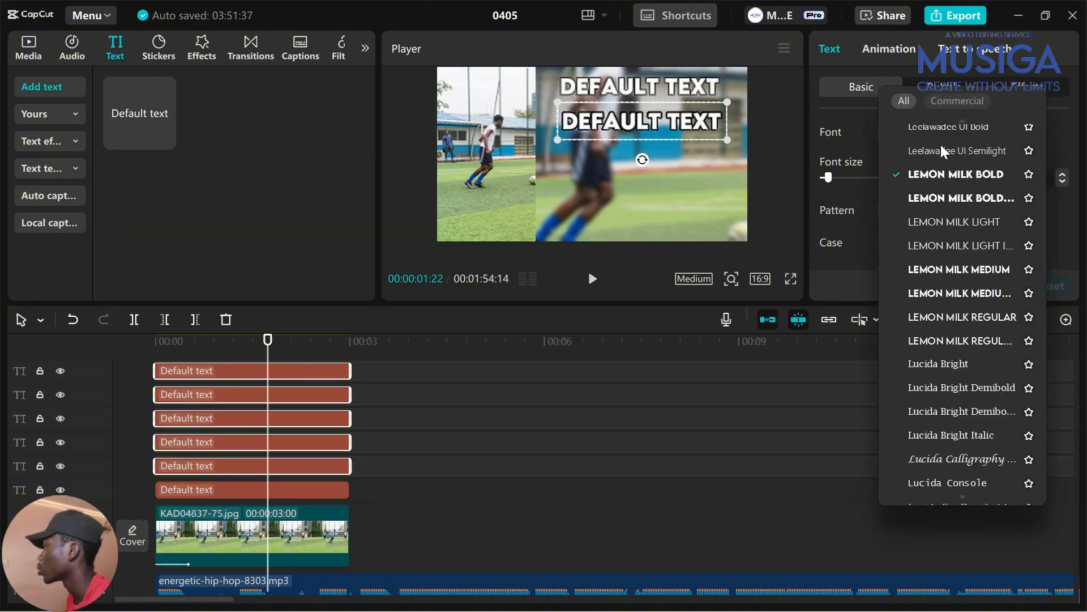
pyautogui.click(963, 232)
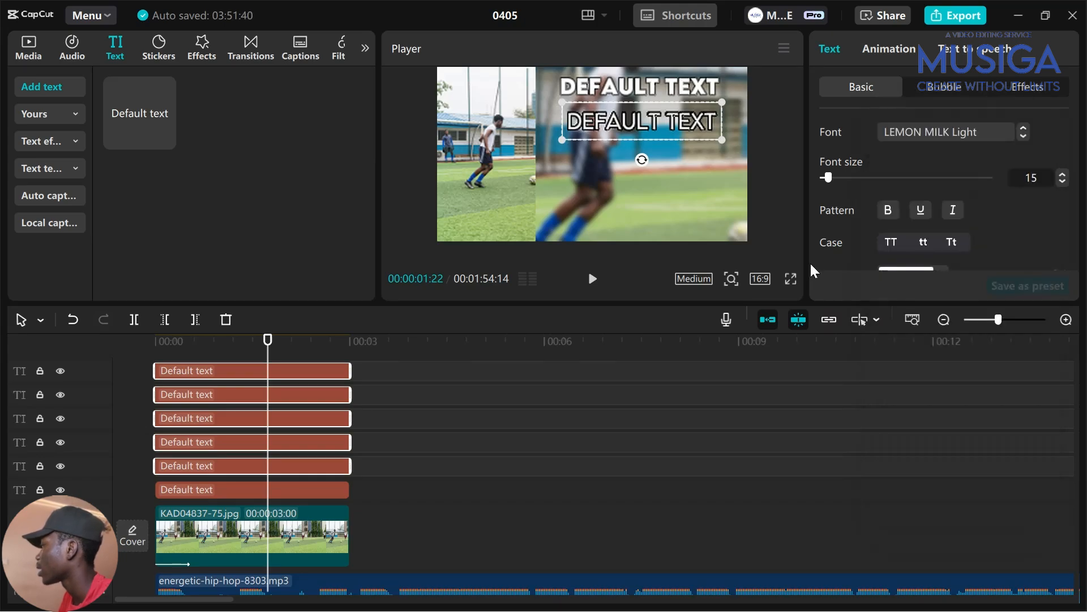
# Move one DEFAULT TEXT line near the frame bottom and scale the whole text group down
pyautogui.scroll(1, 304, 380)
pyautogui.click(271, 395)
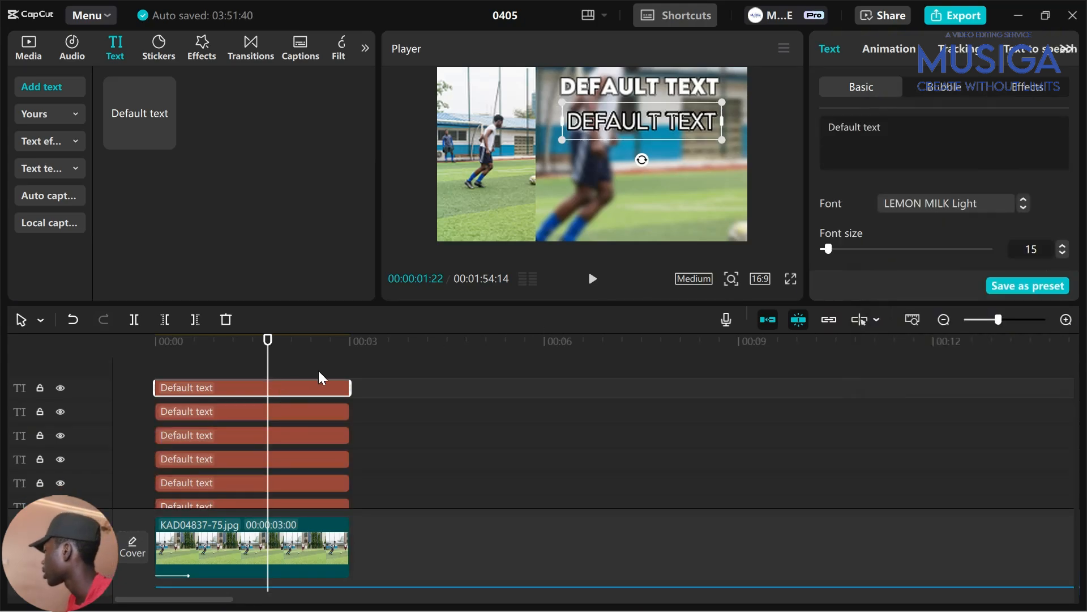
pyautogui.moveTo(642, 120); pyautogui.dragTo(646, 216)
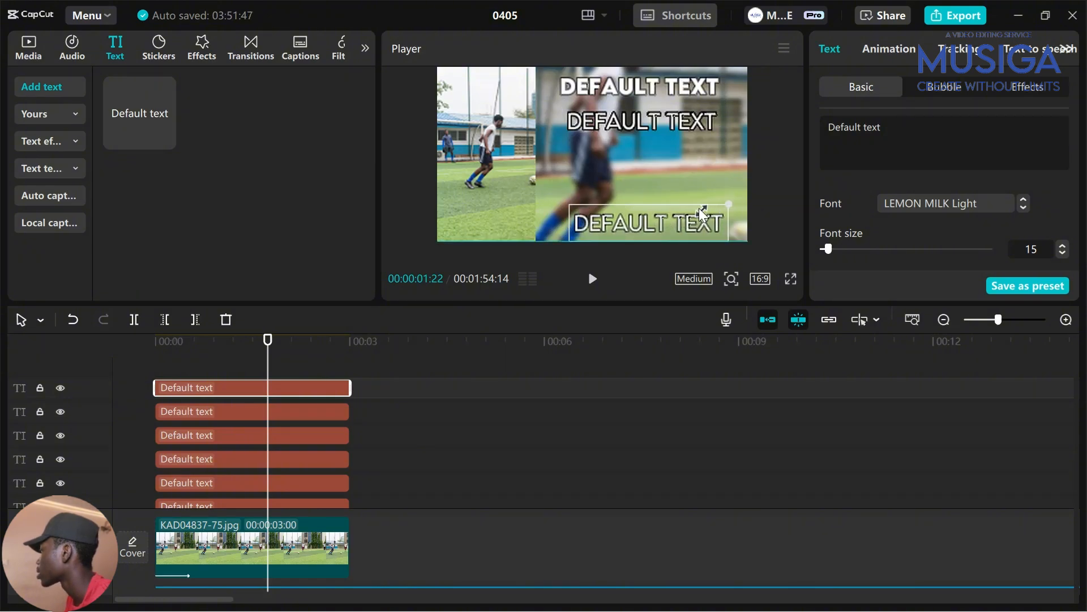
pyautogui.moveTo(386, 385); pyautogui.dragTo(228, 477)
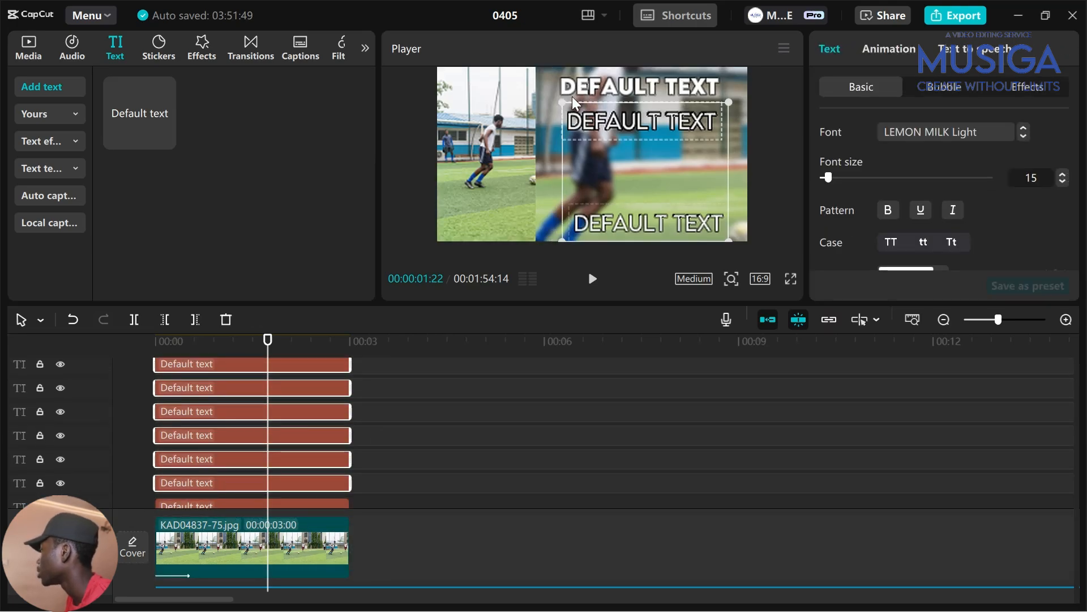
pyautogui.moveTo(563, 102); pyautogui.dragTo(591, 110)
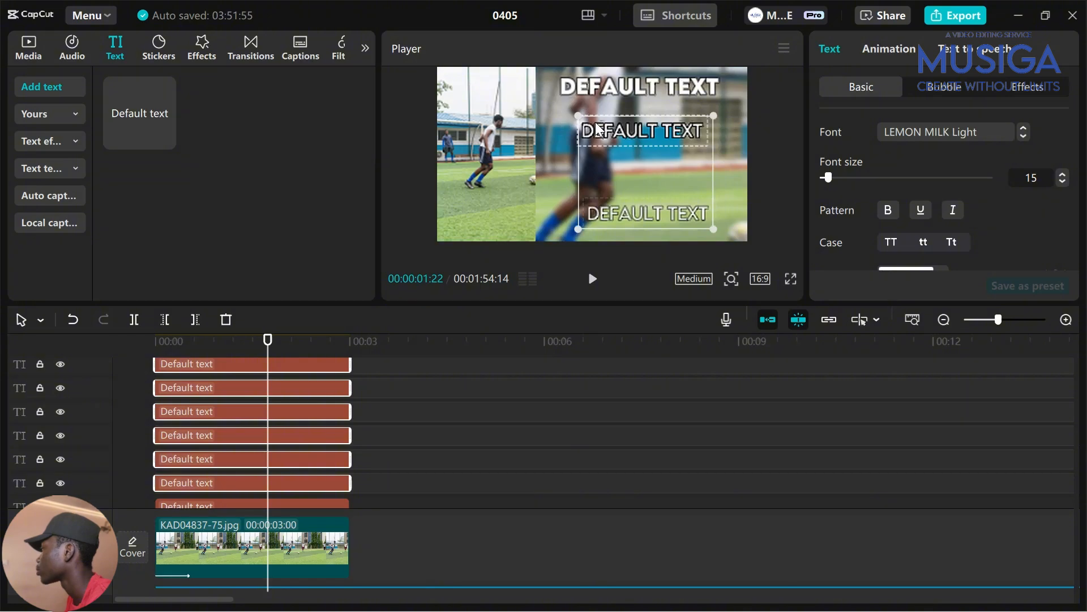
pyautogui.click(373, 405)
# Drag the DEFAULT TEXT lines down into a vertical stack beneath the bold title
pyautogui.click(299, 371)
pyautogui.scroll(2, 300, 371)
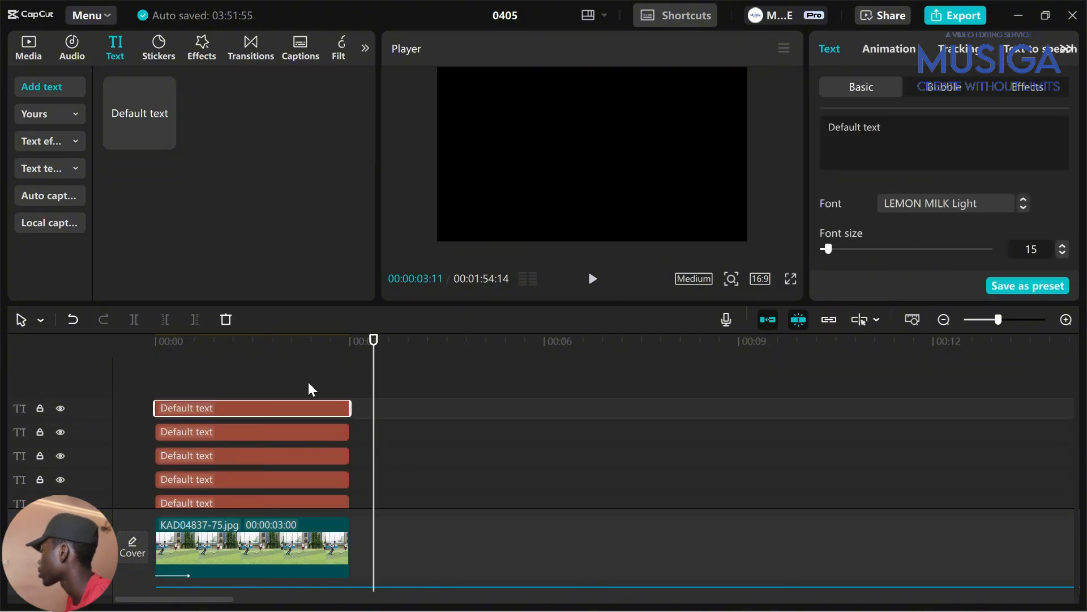
pyautogui.click(268, 354)
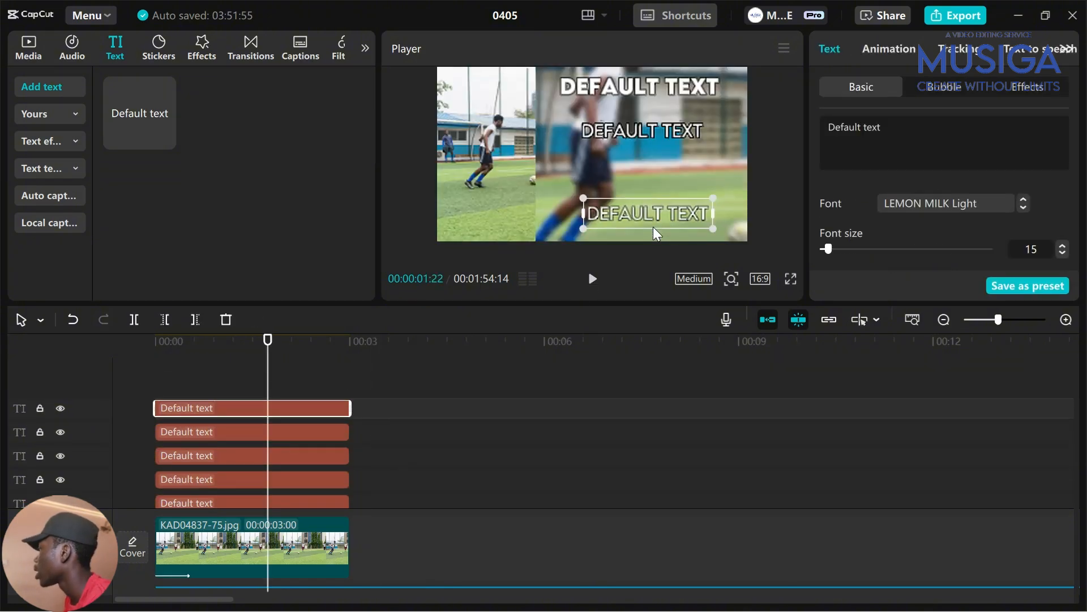
pyautogui.moveTo(655, 225); pyautogui.dragTo(654, 233)
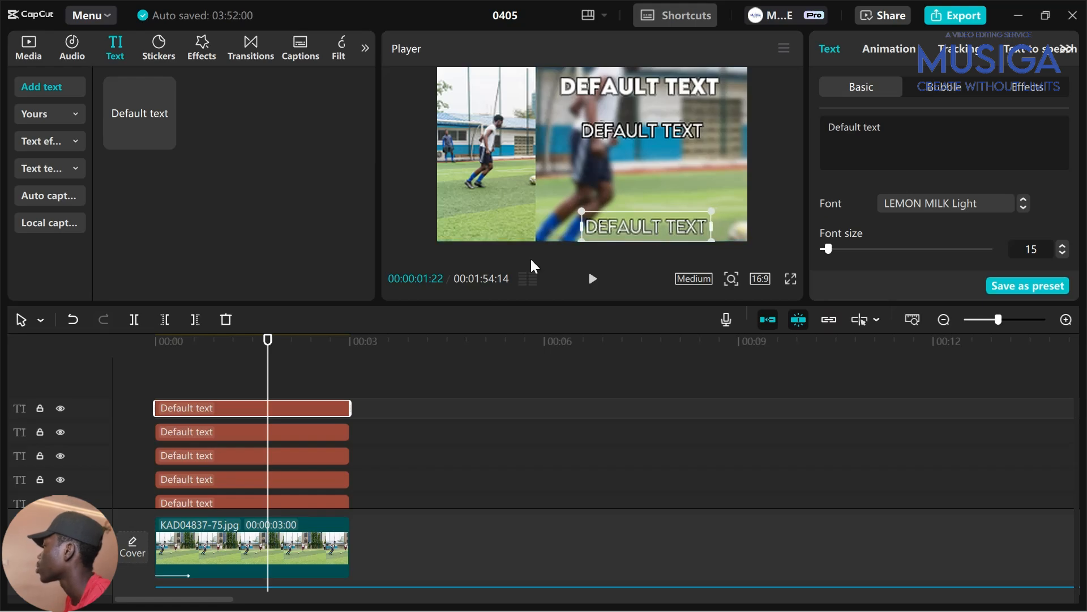
pyautogui.scroll(-2, 351, 431)
pyautogui.scroll(-3, 240, 487)
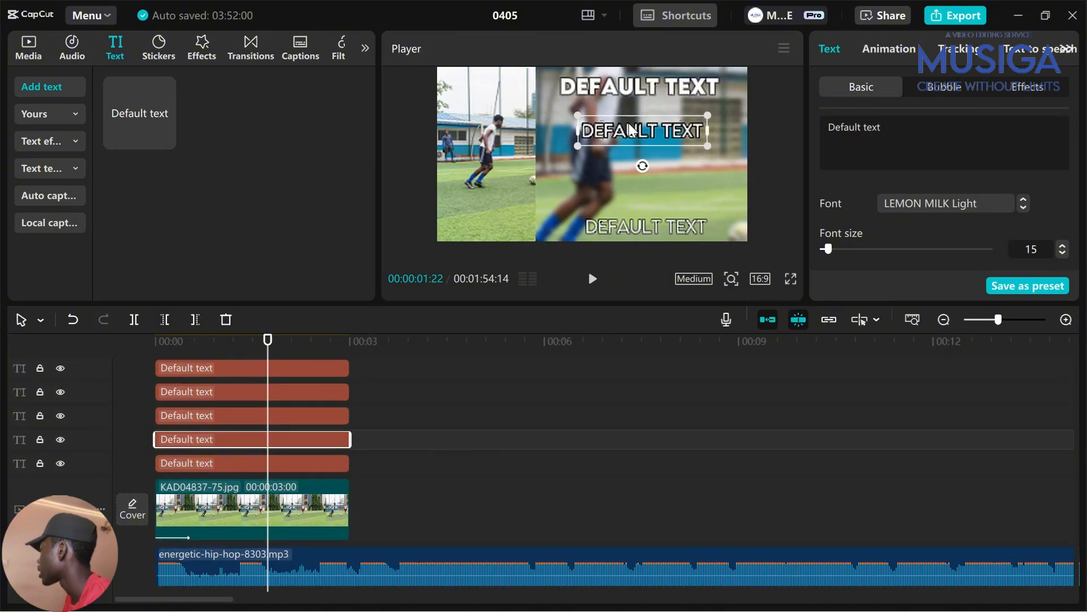
pyautogui.moveTo(630, 129); pyautogui.dragTo(618, 186)
pyautogui.click(272, 415)
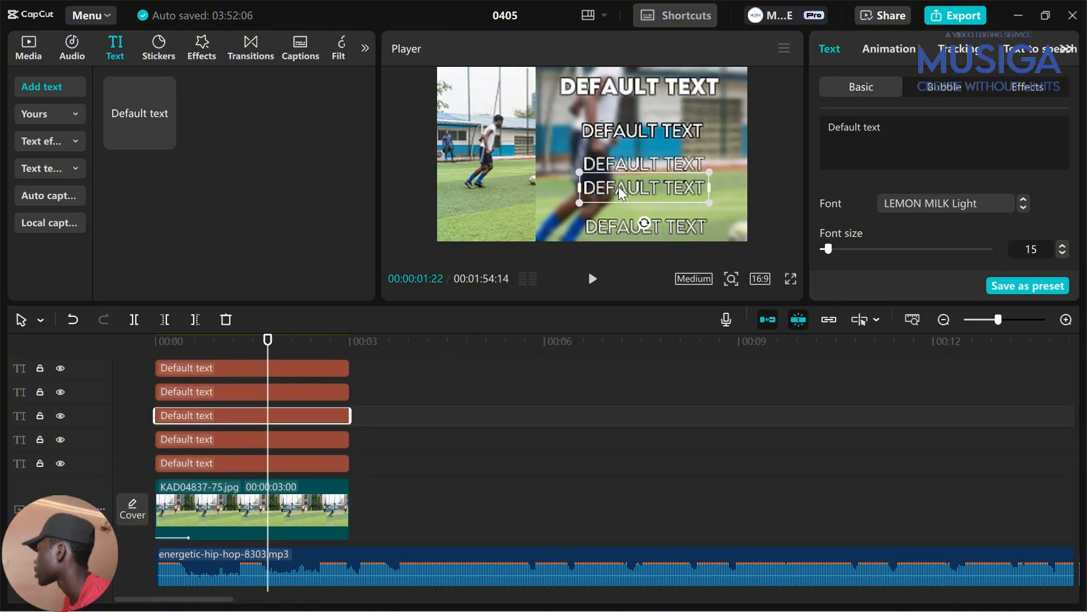
pyautogui.click(244, 461)
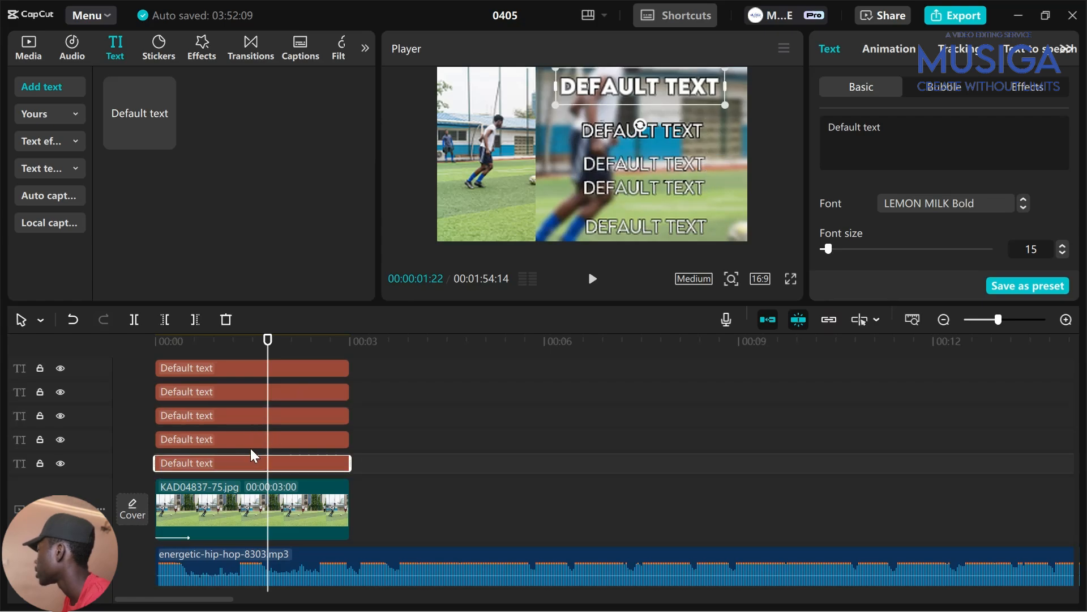
pyautogui.click(244, 430)
pyautogui.click(246, 440)
pyautogui.scroll(-1, 245, 439)
pyautogui.moveTo(618, 162); pyautogui.dragTo(617, 107)
pyautogui.moveTo(618, 129); pyautogui.dragTo(617, 162)
pyautogui.moveTo(619, 126)
pyautogui.mouseDown()
pyautogui.moveTo(626, 172)
pyautogui.moveTo(620, 136)
pyautogui.mouseUp()
# Adjust the remaining lines' positions so all six are evenly spaced in the stack
pyautogui.click(243, 394)
pyautogui.scroll(1, 257, 390)
pyautogui.click(257, 385)
pyautogui.click(257, 374)
pyautogui.moveTo(624, 191); pyautogui.dragTo(604, 204)
pyautogui.scroll(1, 317, 408)
pyautogui.click(306, 369)
pyautogui.click(328, 440)
pyautogui.scroll(-1, 328, 440)
pyautogui.click(306, 396)
pyautogui.click(283, 420)
pyautogui.scroll(2, 253, 408)
pyautogui.click(252, 371)
pyautogui.click(238, 372)
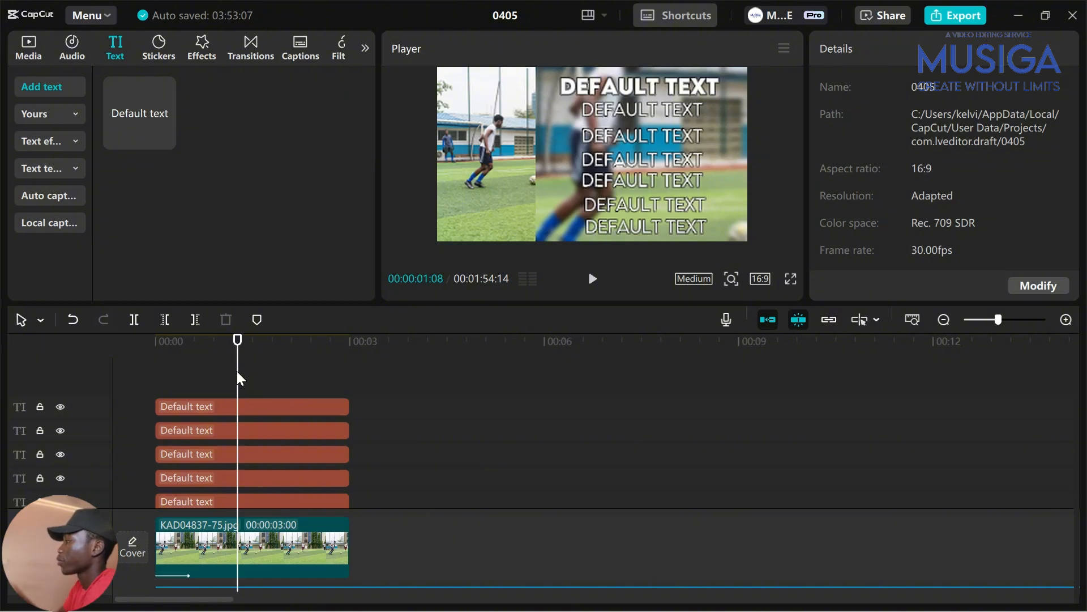
pyautogui.scroll(-3, 237, 372)
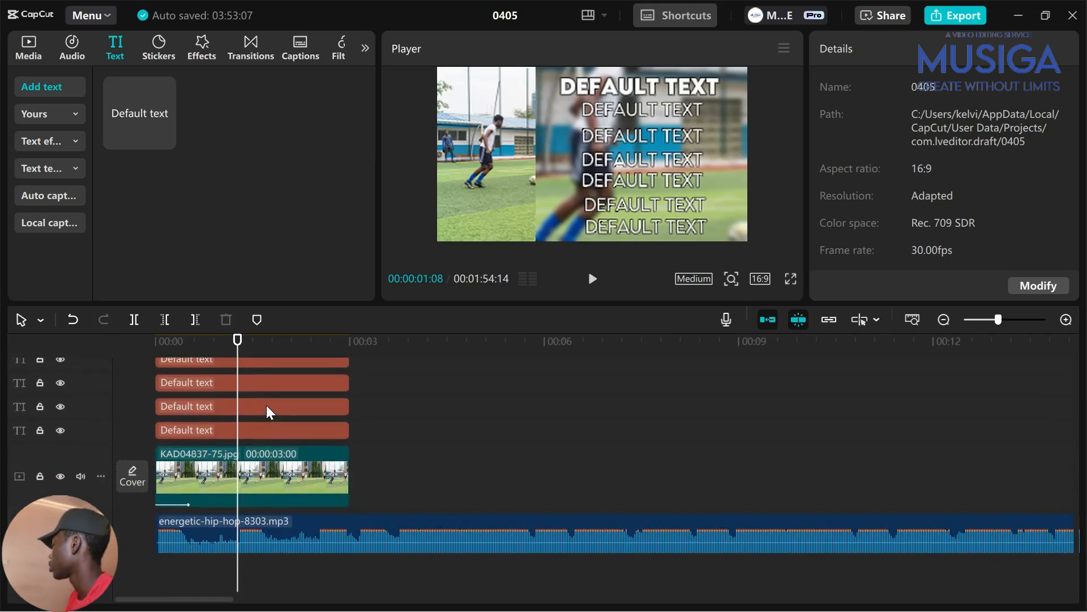
pyautogui.click(311, 429)
pyautogui.click(322, 407)
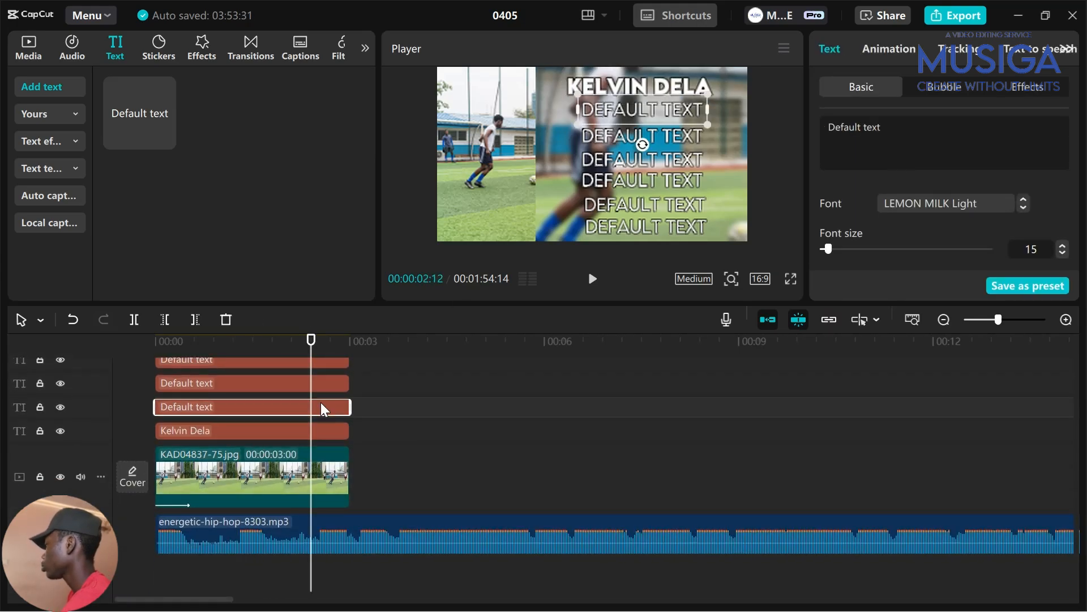
pyautogui.write('dob:')
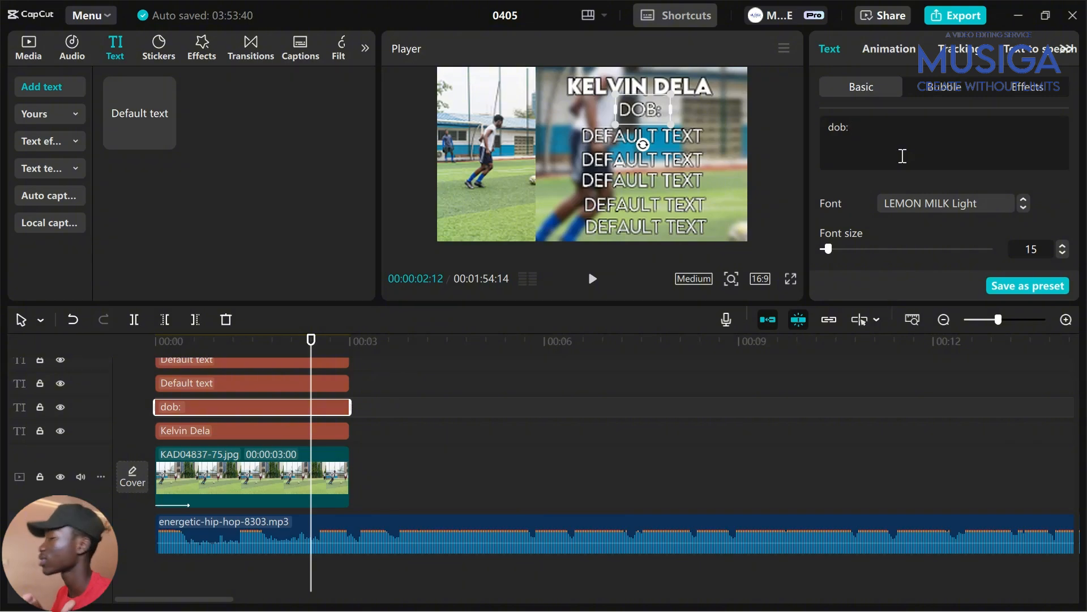
pyautogui.click(252, 383)
# Fill the next lines with 'nationality: ghanian', 'height: 1.75 m' and 'foot: both'
pyautogui.click(877, 162)
pyautogui.write('nationality: ghanian')
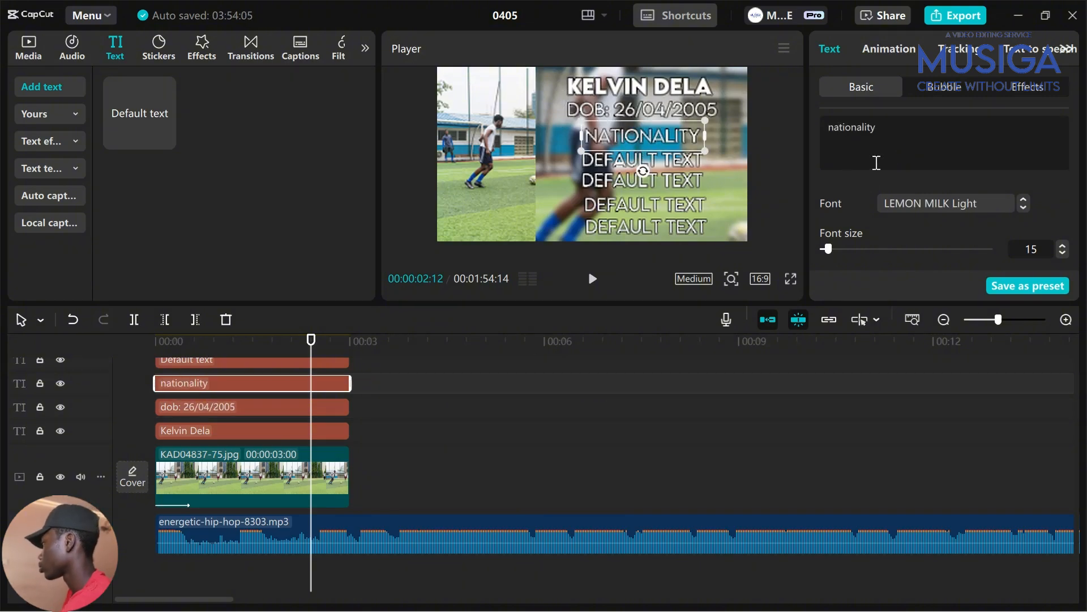
pyautogui.scroll(1, 500, 379)
pyautogui.click(252, 391)
pyautogui.click(857, 154)
pyautogui.write('height: 1.75 m')
pyautogui.click(252, 383)
pyautogui.click(944, 151)
pyautogui.write('foot: both')
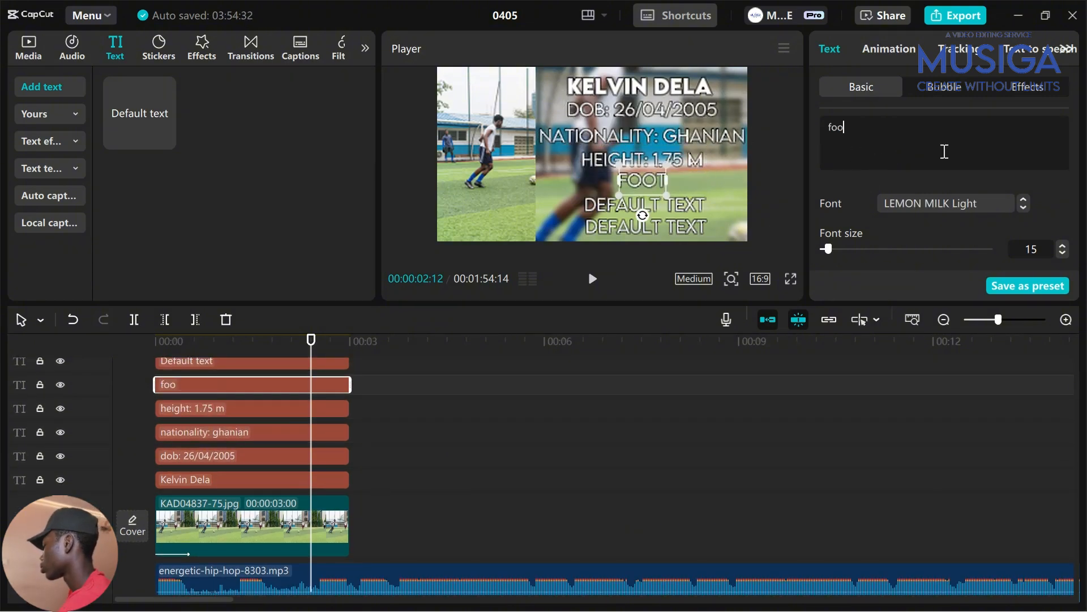
# Enter 'weight: 60kg' and the contact e-mail, shrinking the e-mail line to about two-thirds size
pyautogui.click(252, 391)
pyautogui.click(840, 151)
pyautogui.write('weight: 60kg')
pyautogui.click(252, 405)
pyautogui.click(885, 148)
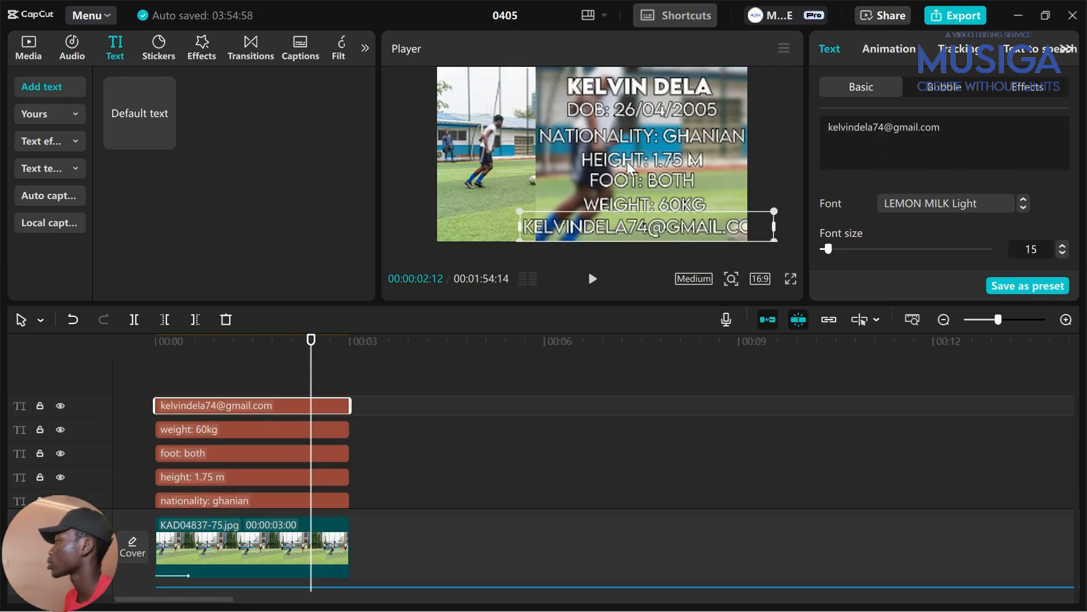
pyautogui.moveTo(527, 214); pyautogui.dragTo(559, 222)
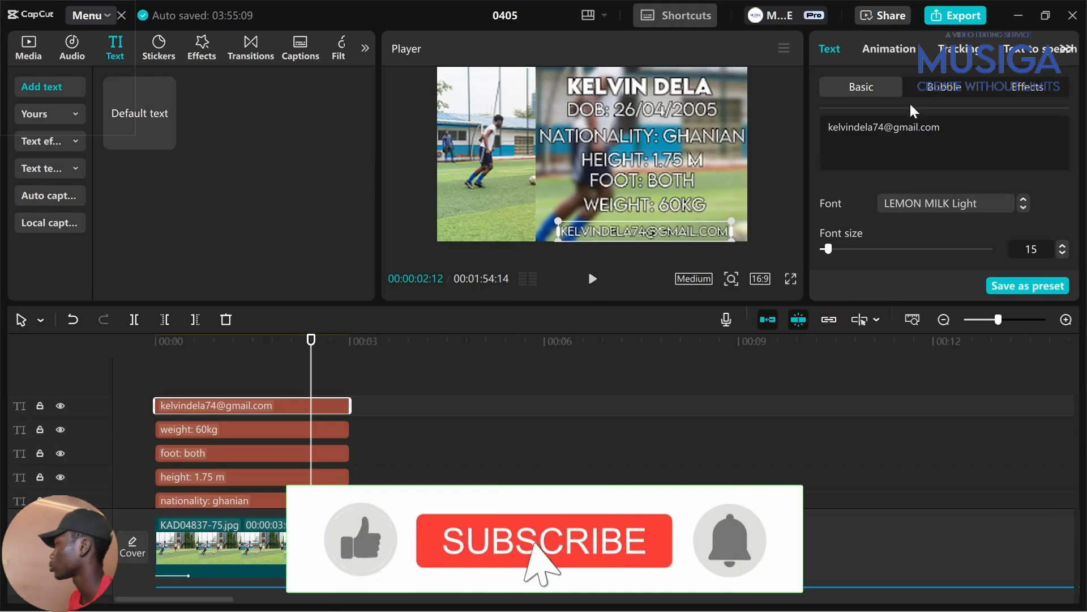
pyautogui.click(257, 501)
pyautogui.click(900, 127)
# Correct the nationality to GHANAIAN and shrink the DOB, height, foot and weight lines
pyautogui.write('a')
pyautogui.moveTo(757, 150); pyautogui.dragTo(734, 147)
pyautogui.click(642, 109)
pyautogui.click(643, 160)
pyautogui.click(642, 181)
pyautogui.click(646, 205)
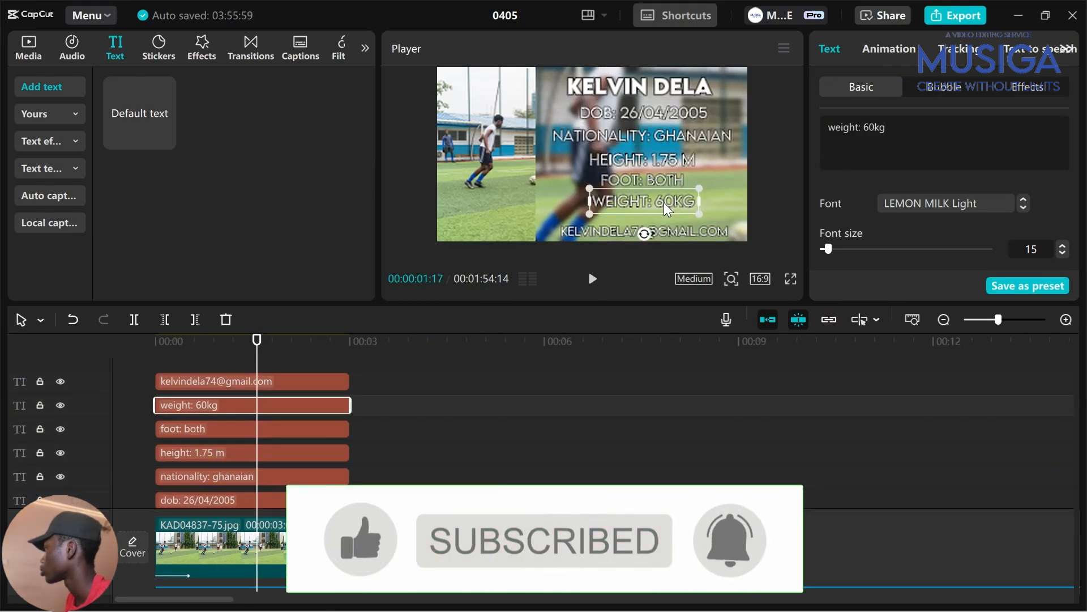
pyautogui.click(352, 388)
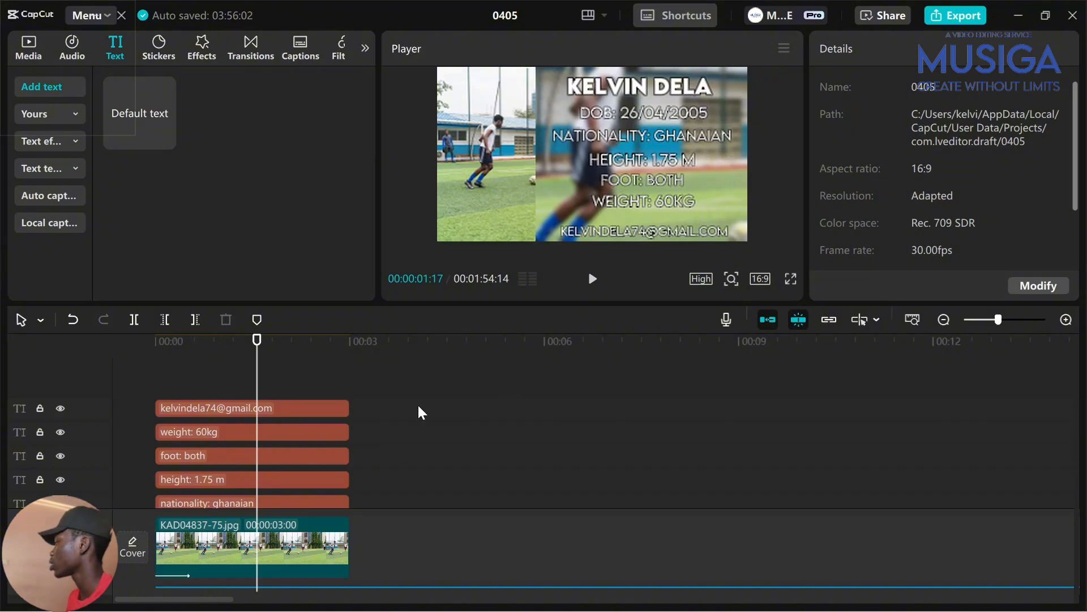
# Duplicate the weight: 60kg text clip, start it at 00:00, and place it below the original
pyautogui.click(307, 433)
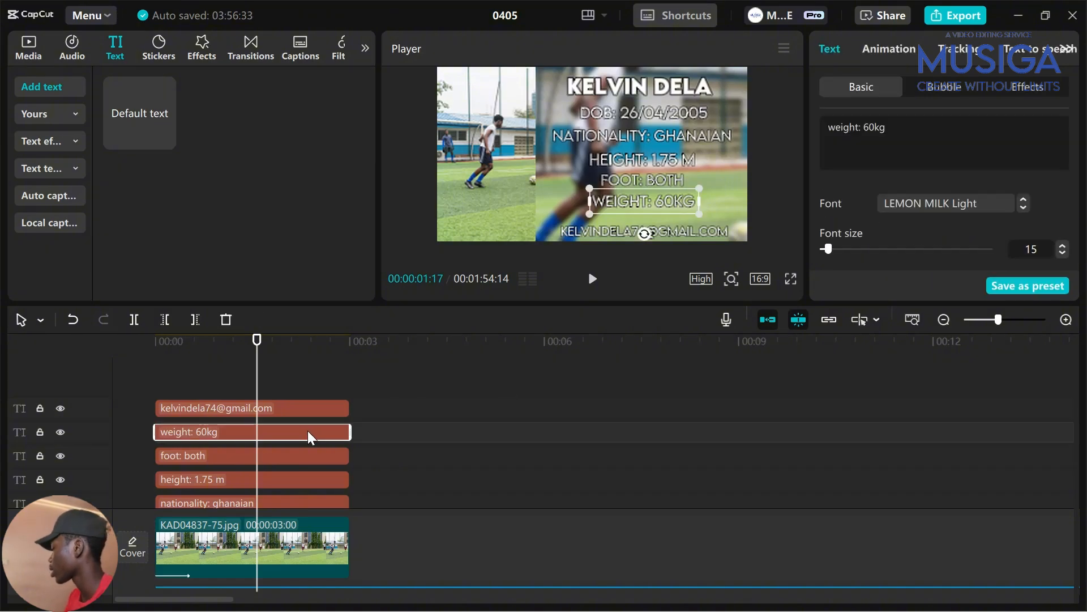
pyautogui.hotkey('ctrl', 'c')
pyautogui.hotkey('ctrl', 'v')
pyautogui.moveTo(321, 432); pyautogui.dragTo(217, 431)
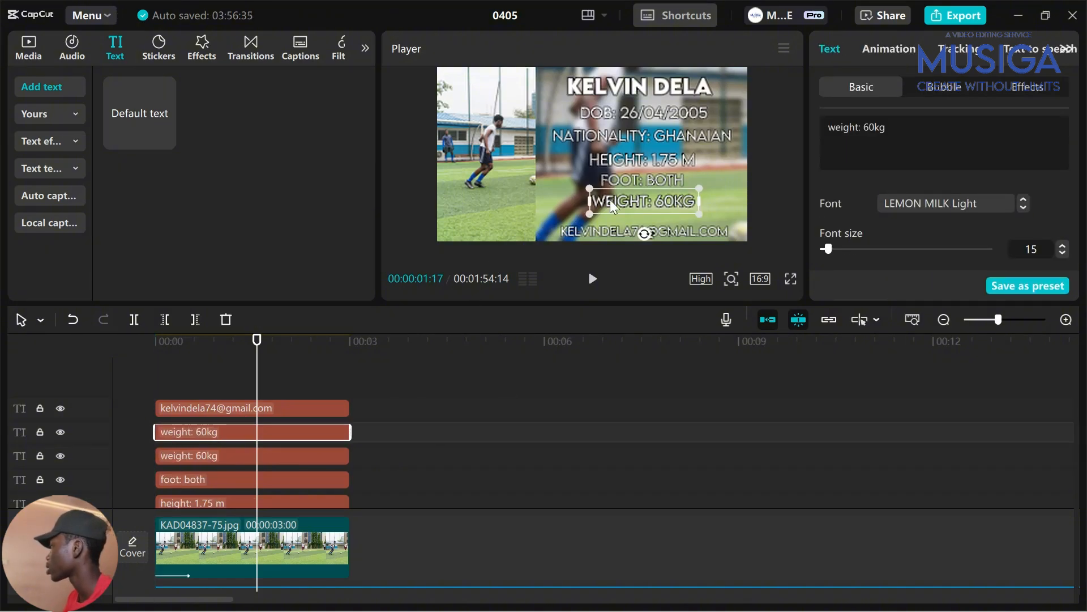
pyautogui.moveTo(610, 200); pyautogui.dragTo(656, 189)
# Nudge the lower WEIGHT line and the HEIGHT line to realign the stat lines
pyautogui.click(646, 192)
pyautogui.click(668, 216)
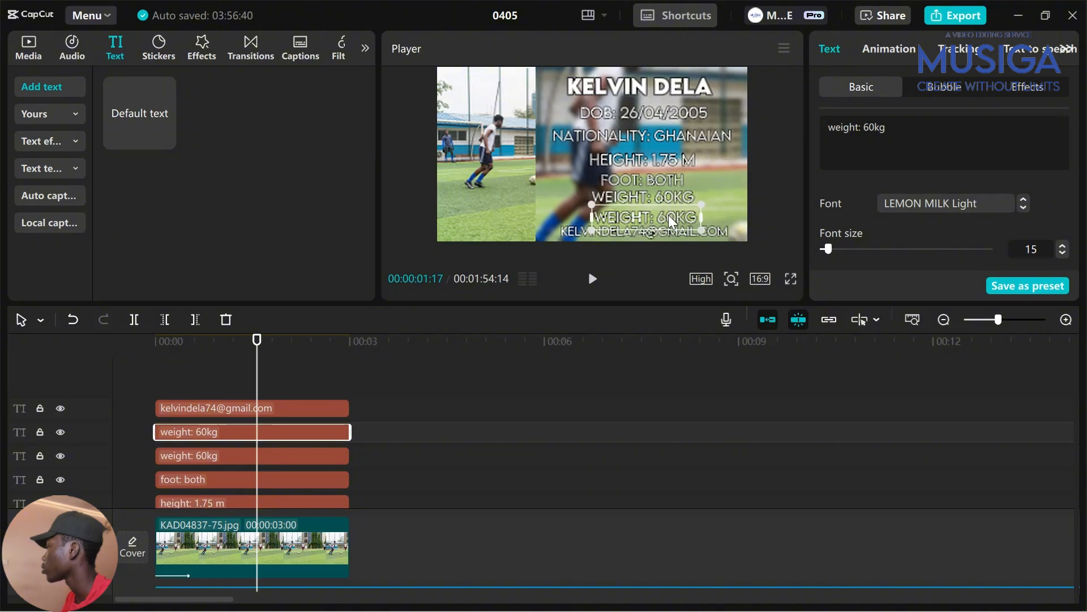
pyautogui.click(668, 215)
pyautogui.click(307, 390)
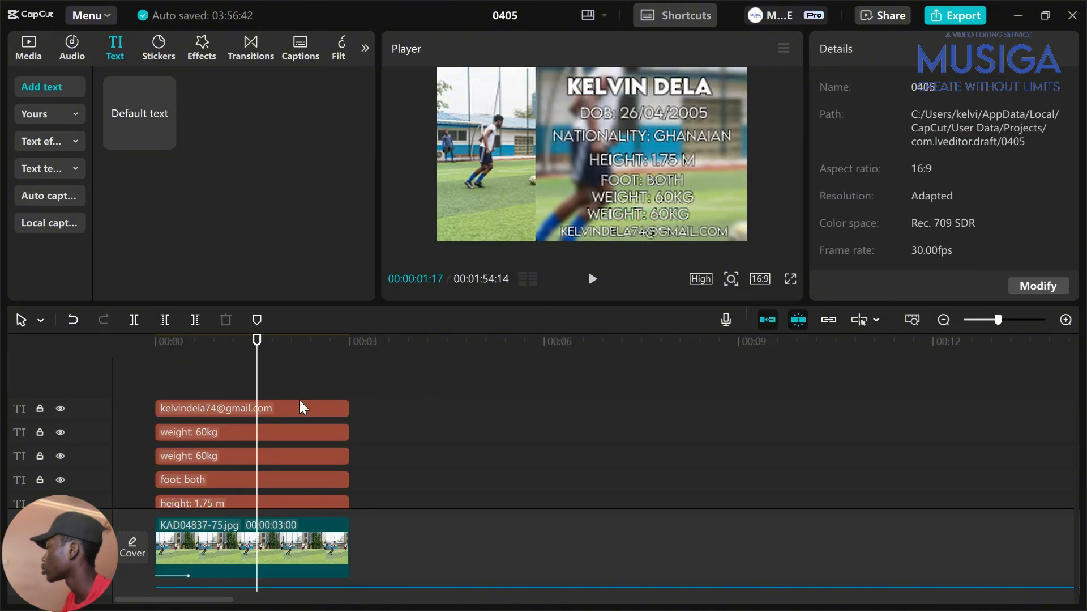
pyautogui.click(288, 430)
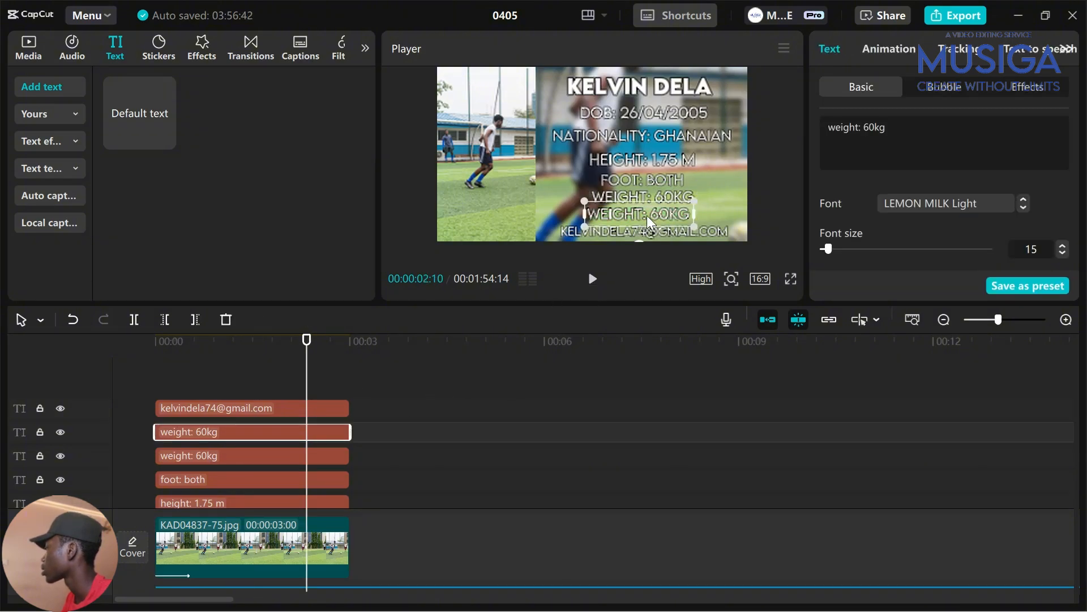
pyautogui.moveTo(651, 215); pyautogui.dragTo(641, 216)
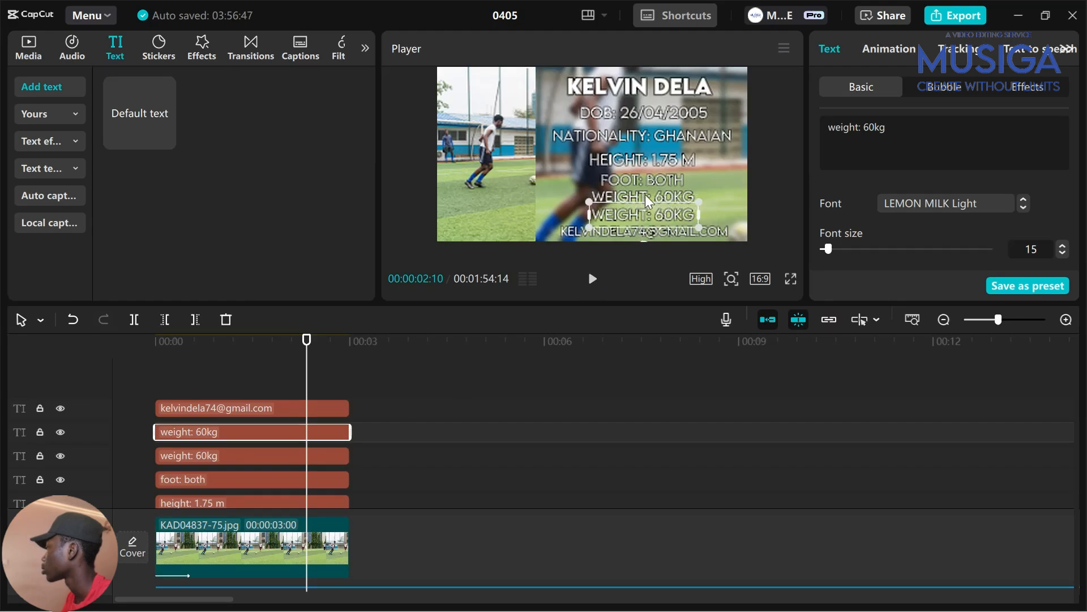
pyautogui.doubleClick(651, 159)
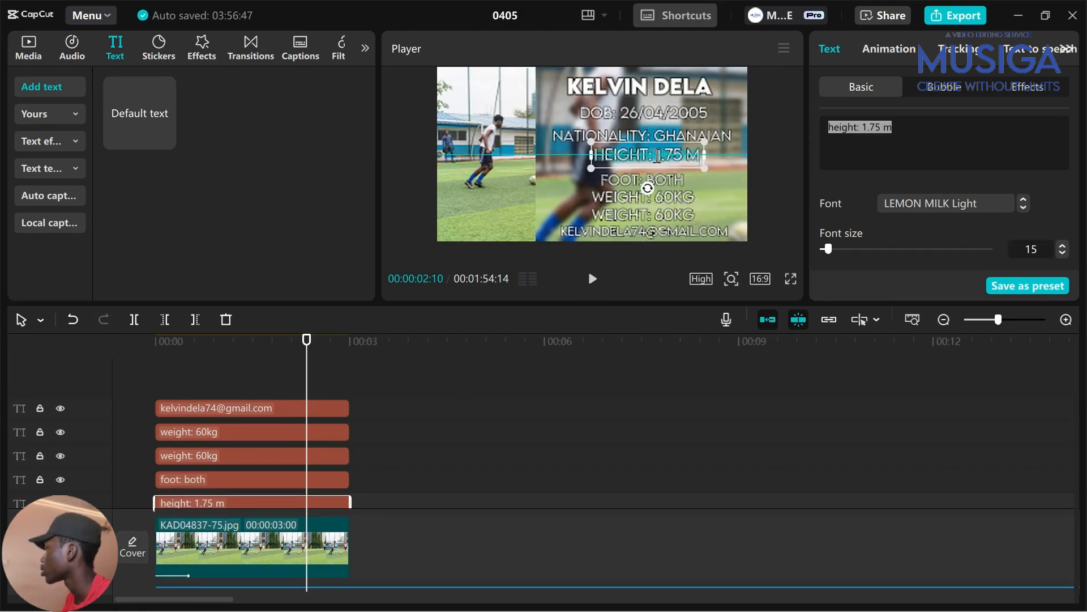
pyautogui.moveTo(657, 158); pyautogui.dragTo(692, 212)
pyautogui.click(668, 198)
pyautogui.click(677, 216)
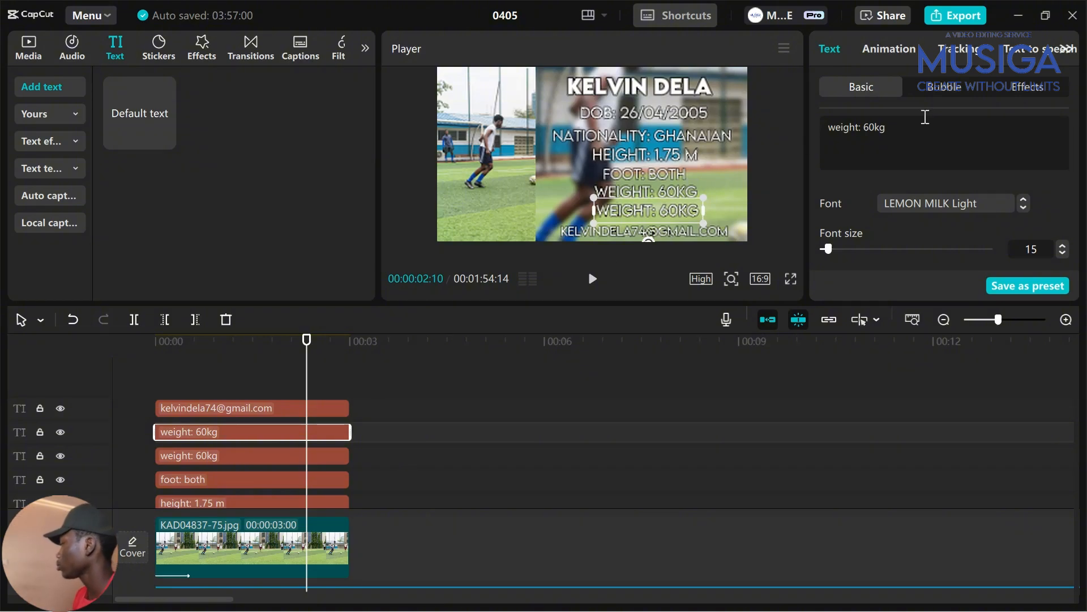
# Replace the copied line's text with 'pos: cam/cdm'
pyautogui.click(921, 144)
pyautogui.hotkey('ctrl', 'shift', 'Left')
pyautogui.hotkey('ctrl', 'shift', 'Left')
pyautogui.write('po')
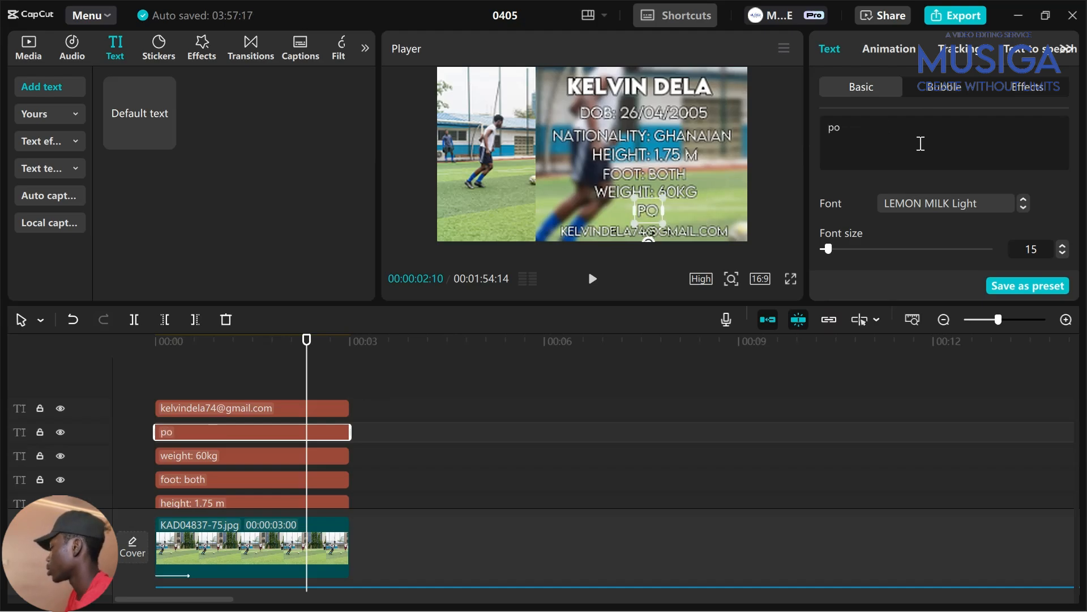
pyautogui.write('s: cam/cdm')
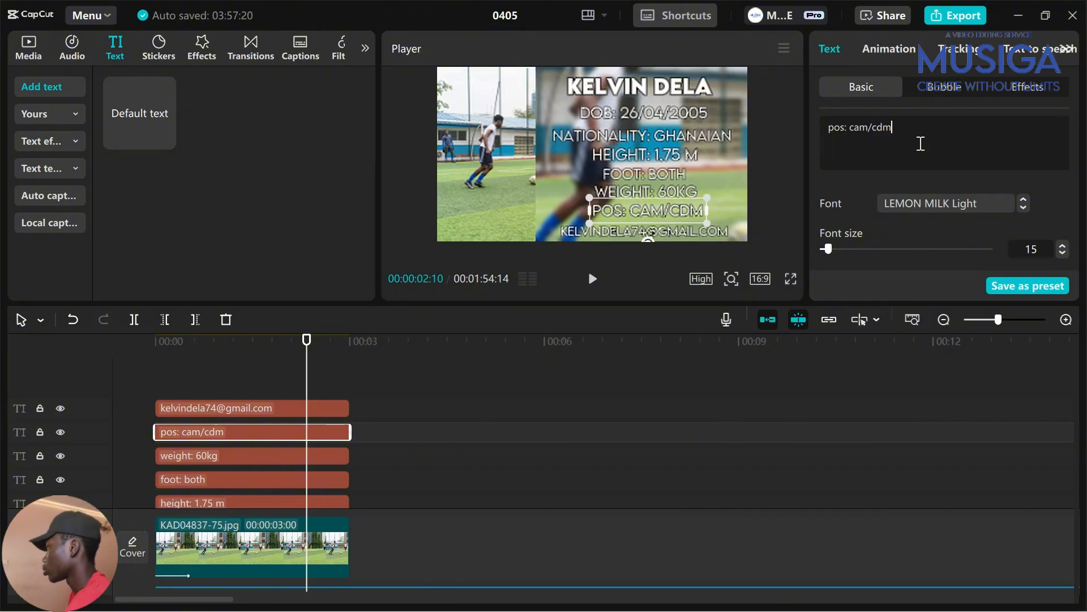
# Preview the profile card full screen at about two seconds, then return the playhead to the start
pyautogui.click(268, 391)
pyautogui.moveTo(271, 391); pyautogui.dragTo(293, 396)
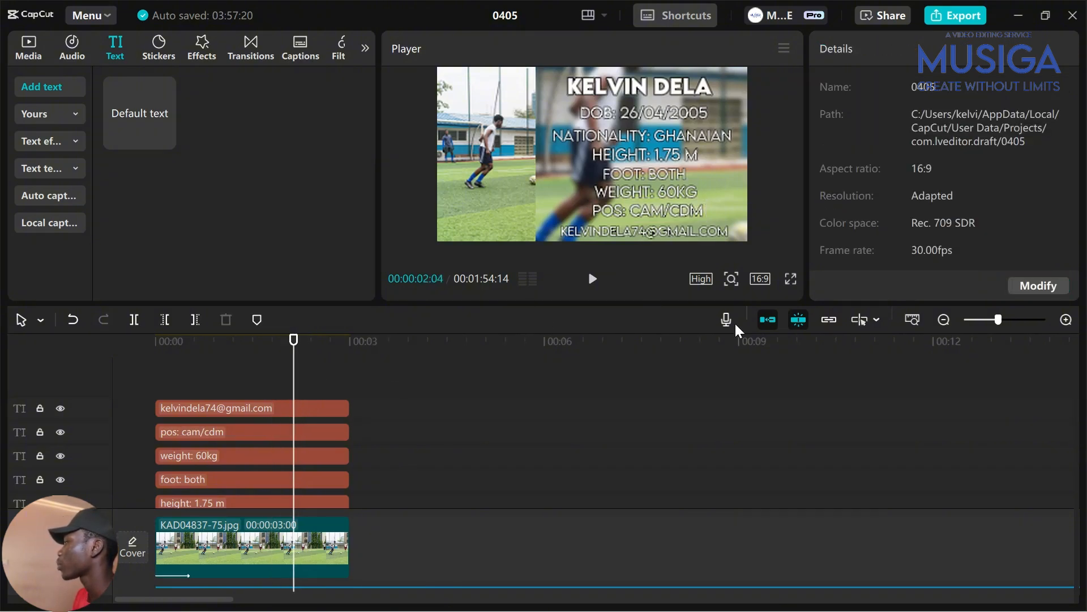
pyautogui.click(790, 278)
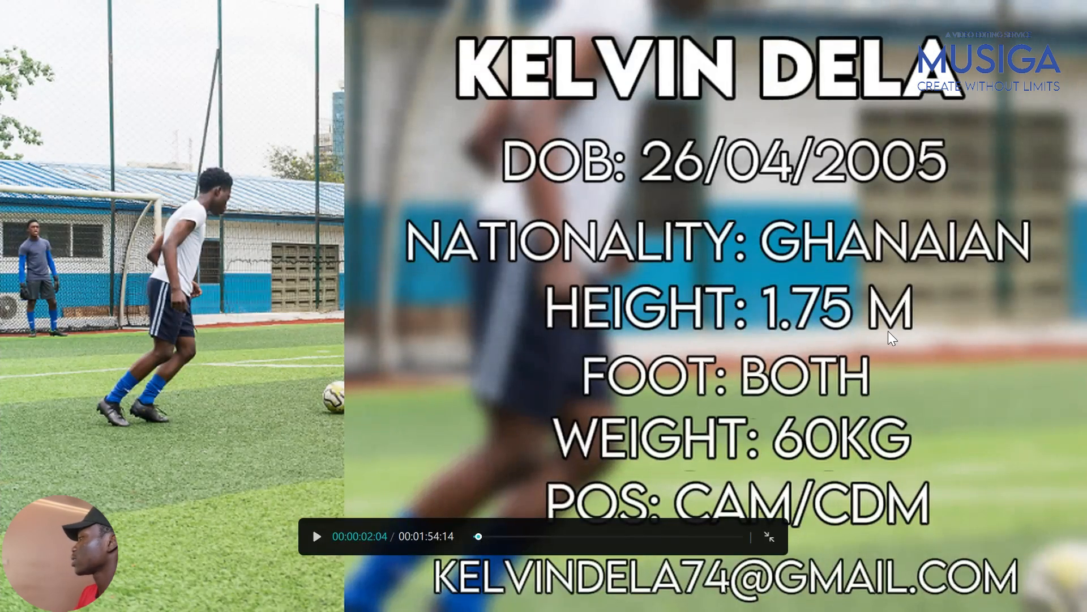
pyautogui.press('Escape')
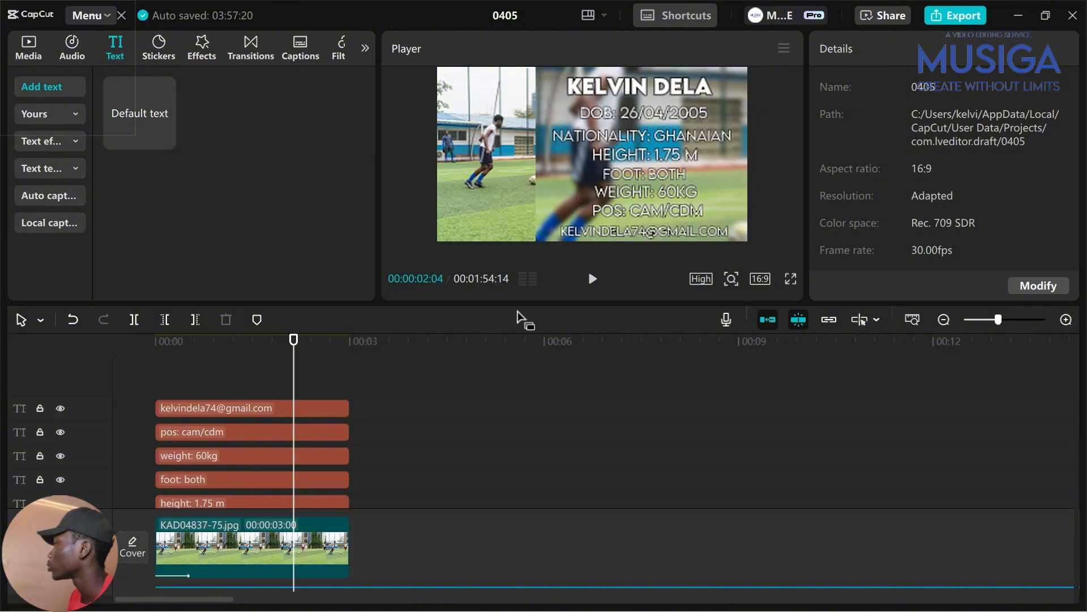
pyautogui.click(344, 371)
# Give all the profile text clips the Pop Up In animation
pyautogui.moveTo(343, 374); pyautogui.dragTo(105, 355)
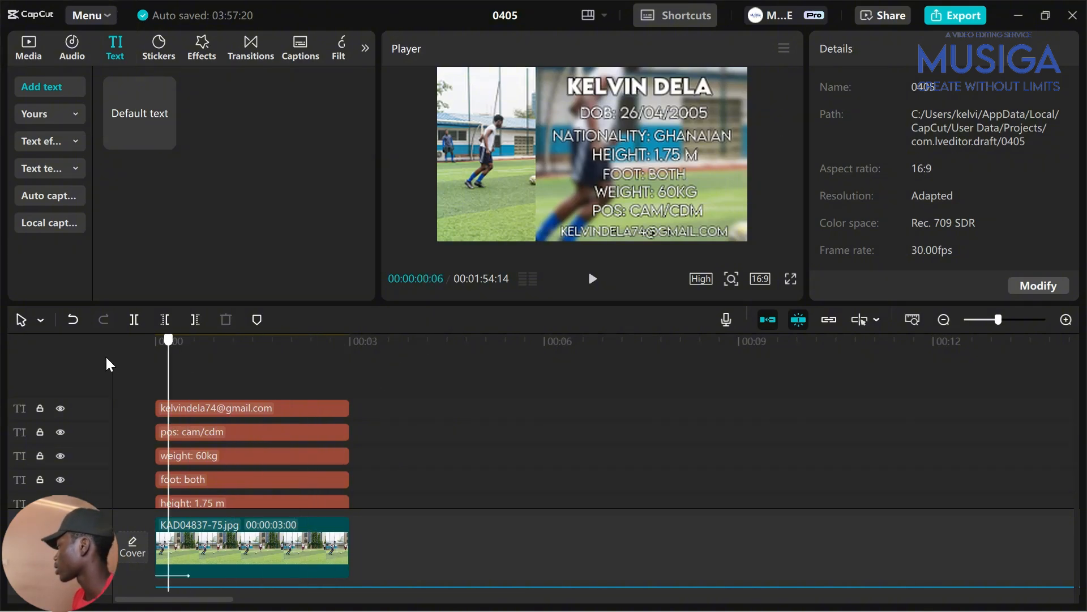
pyautogui.scroll(-3, 240, 440)
pyautogui.scroll(2, 294, 447)
pyautogui.scroll(1, 303, 441)
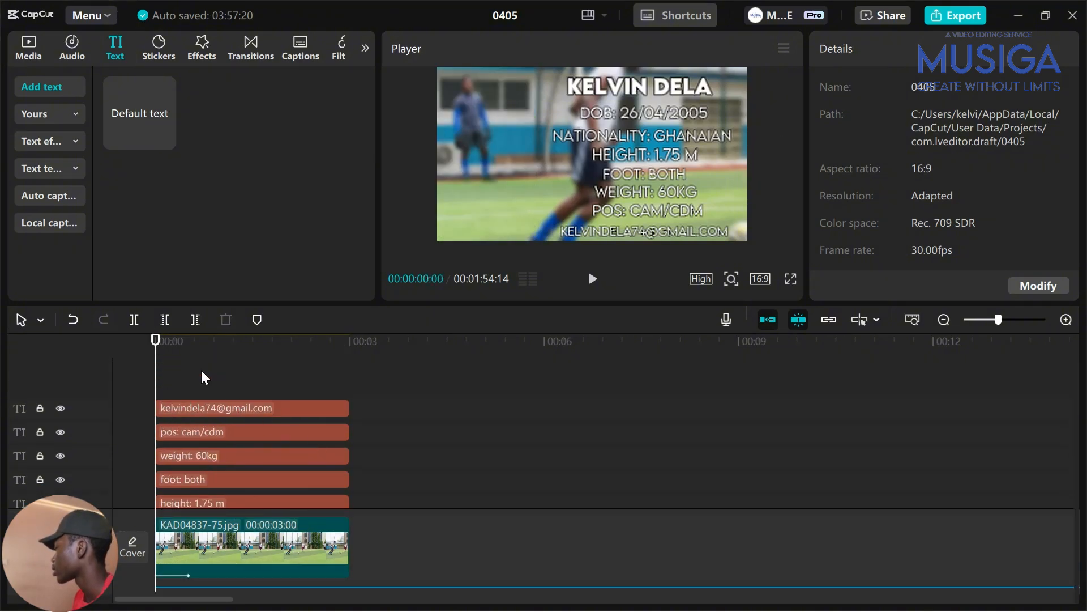
pyautogui.scroll(-3, 202, 371)
pyautogui.scroll(3, 374, 430)
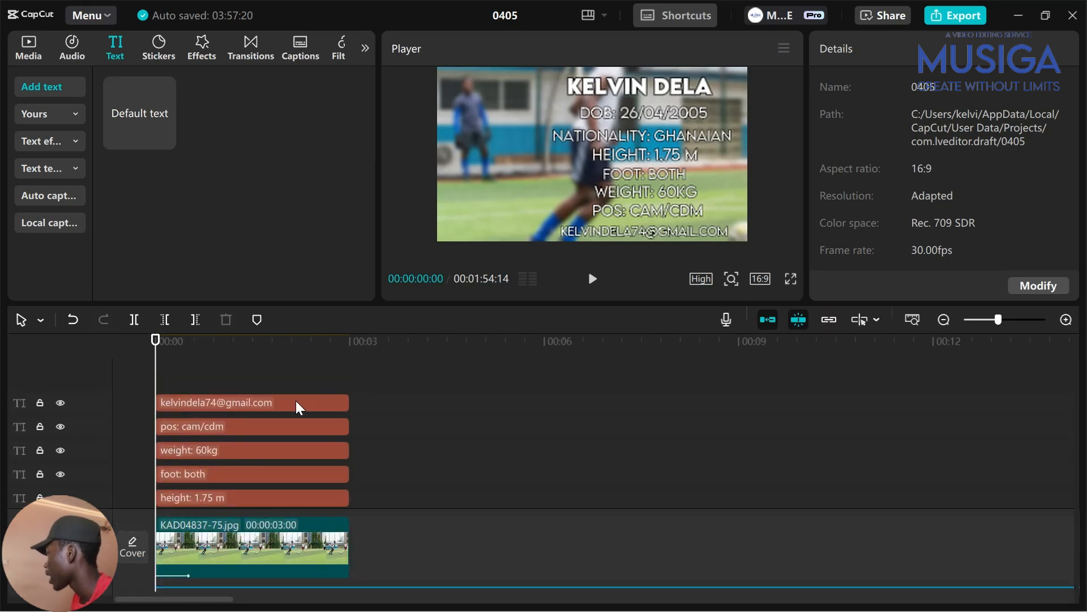
pyautogui.moveTo(304, 378); pyautogui.dragTo(263, 465)
pyautogui.click(889, 48)
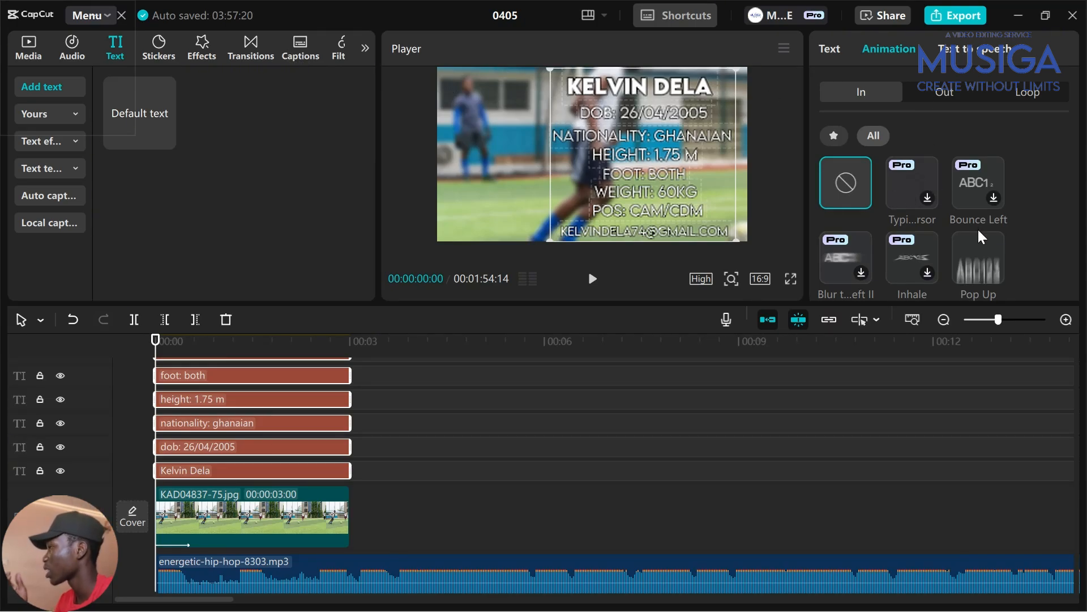
pyautogui.click(977, 256)
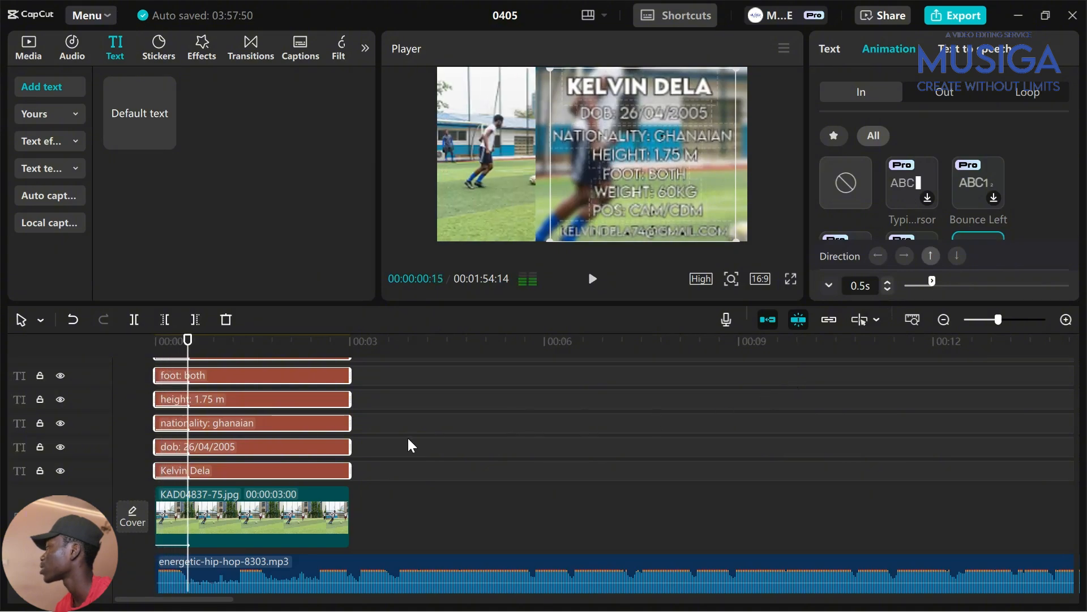
# Play the intro from the start to check the text animation
pyautogui.click(137, 381)
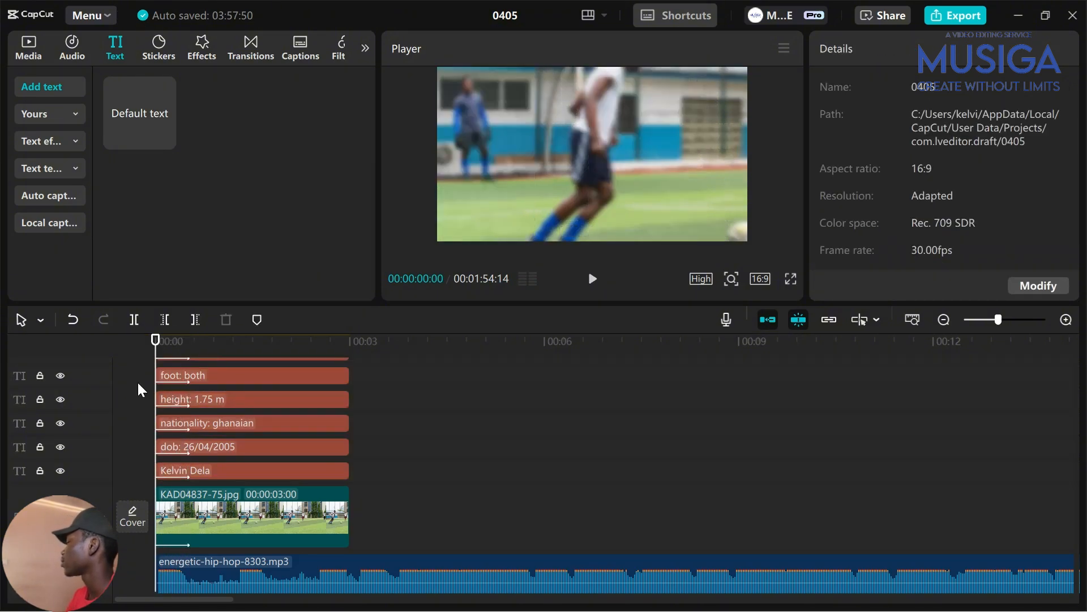
pyautogui.press('space')
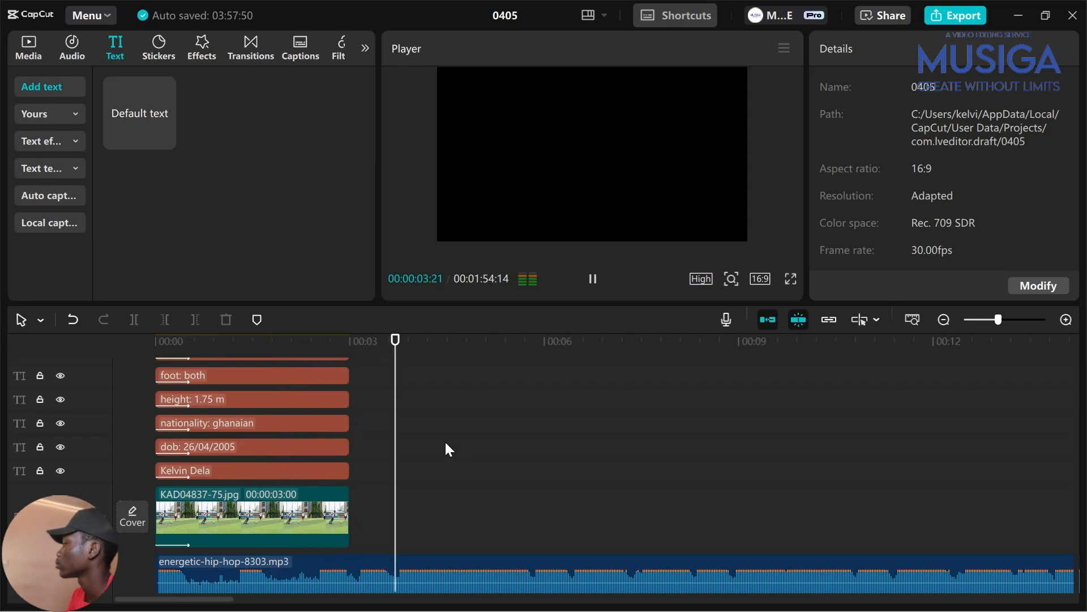
pyautogui.moveTo(341, 415); pyautogui.dragTo(351, 429)
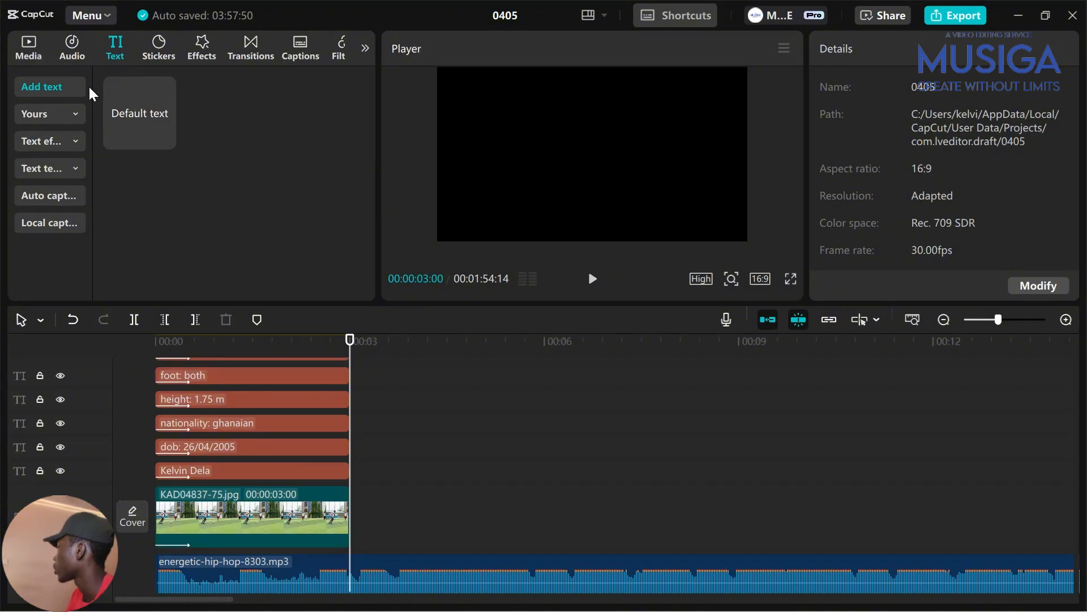
# Place 20250219_165727.mp4 from Media on the main track right after the KAD04837-75.jpg photo
pyautogui.click(44, 41)
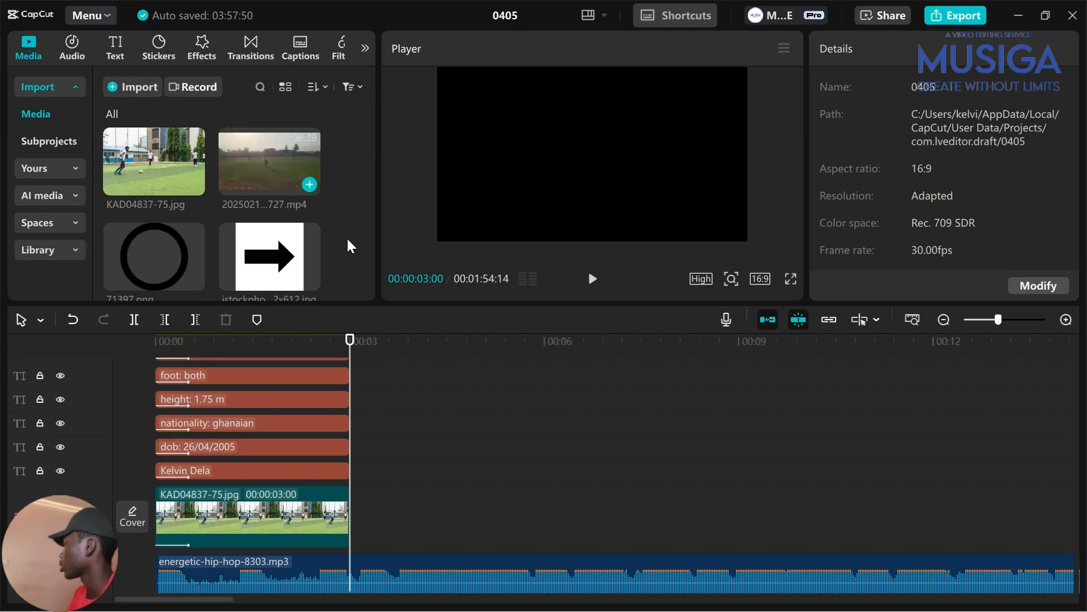
pyautogui.moveTo(347, 237); pyautogui.dragTo(492, 543)
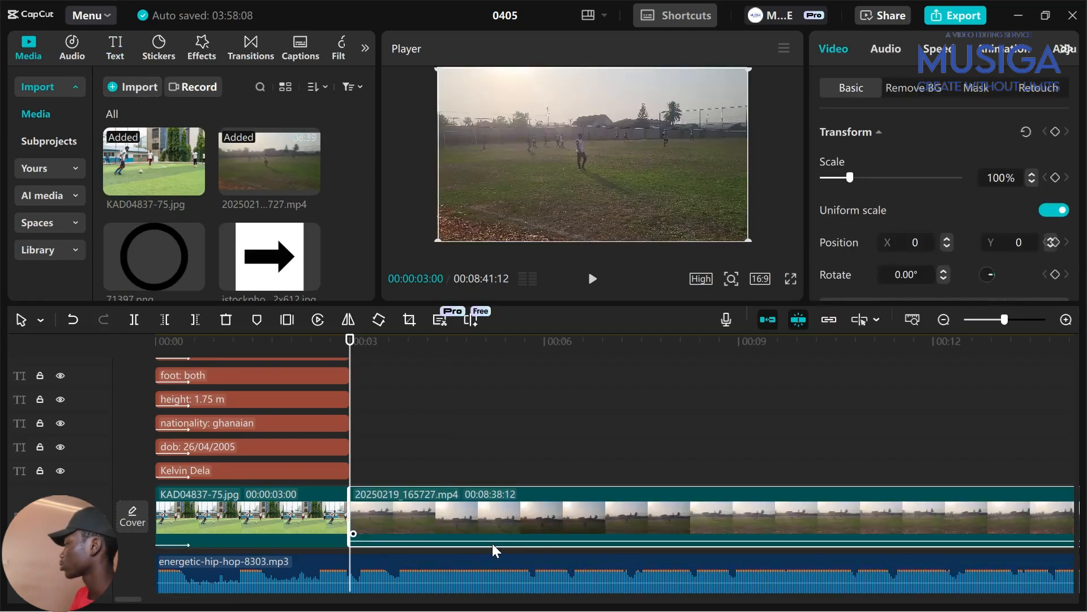
pyautogui.hscroll(3, 493, 544)
pyautogui.hscroll(-3, 493, 545)
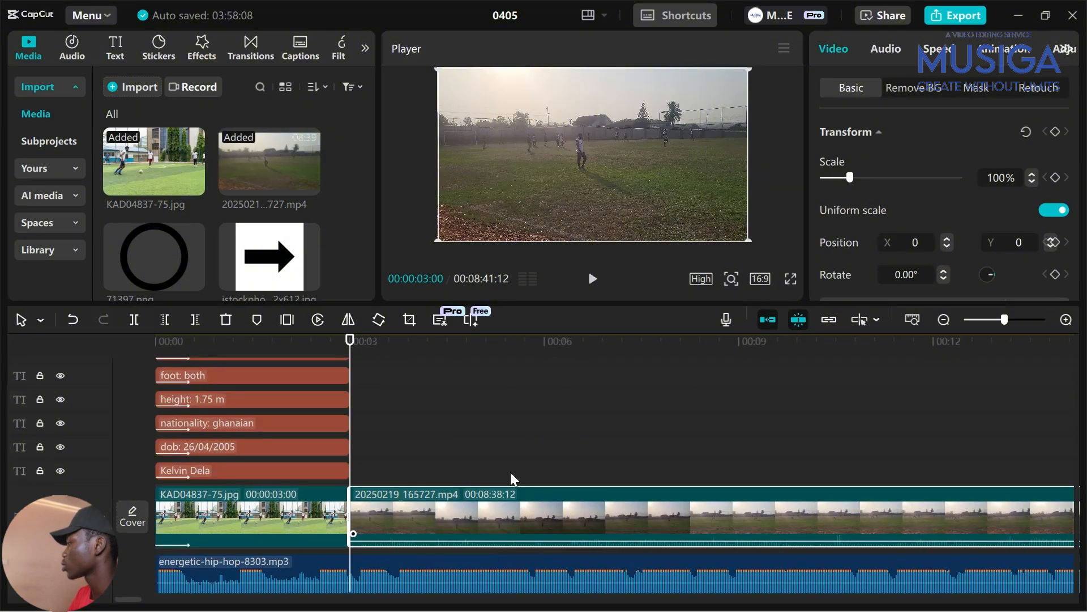
pyautogui.click(449, 441)
pyautogui.scroll(-5, 514, 469)
# Extract the audio from the 20250219_165727.mp4 match clip and delete the extracted audio clip
pyautogui.click(569, 515)
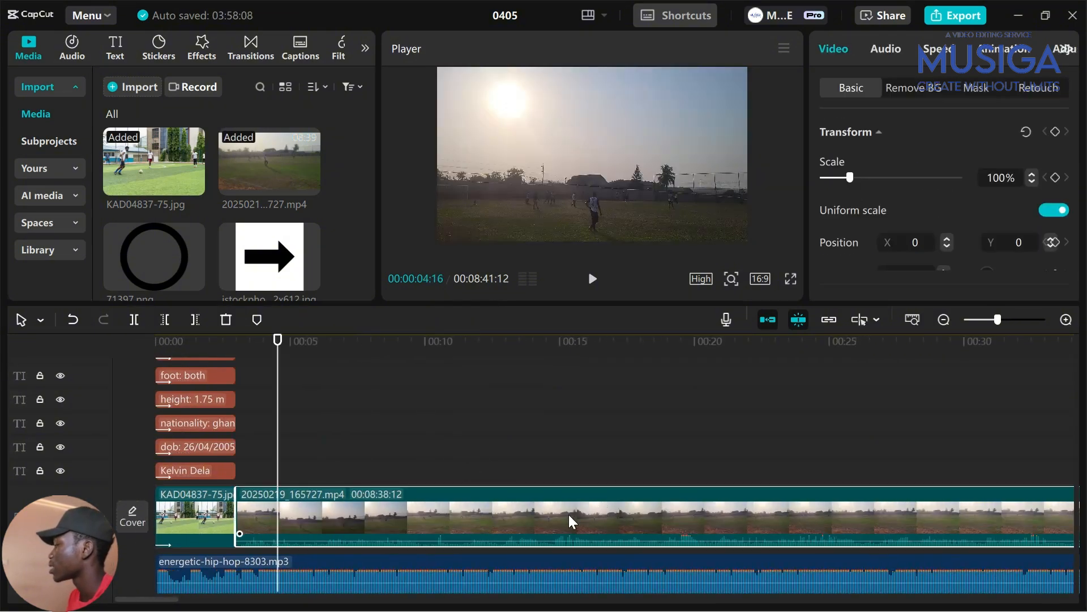
pyautogui.rightClick(569, 514)
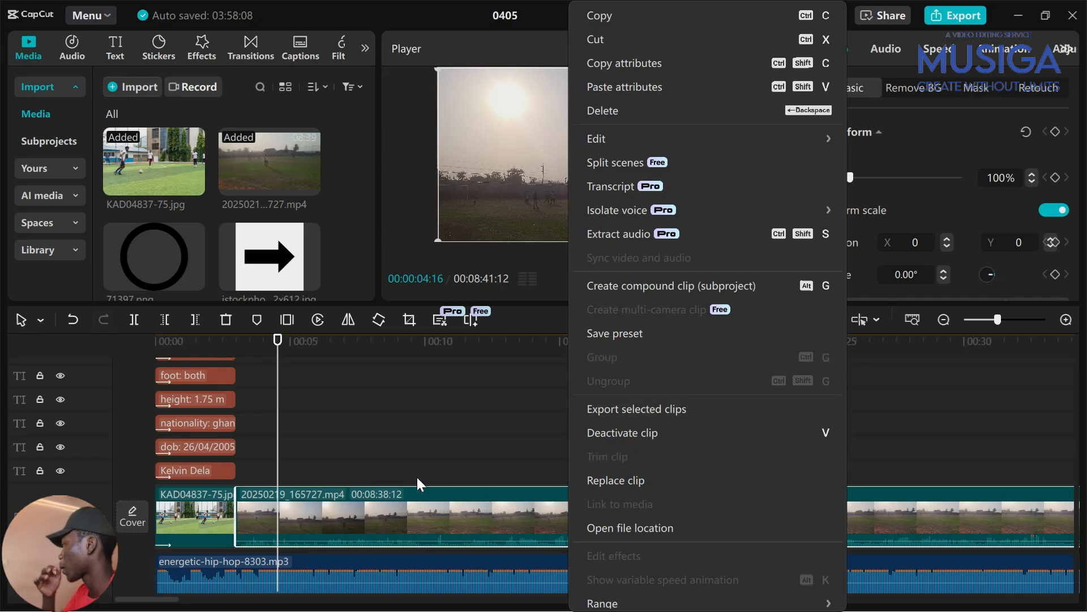
pyautogui.click(355, 457)
pyautogui.rightClick(338, 499)
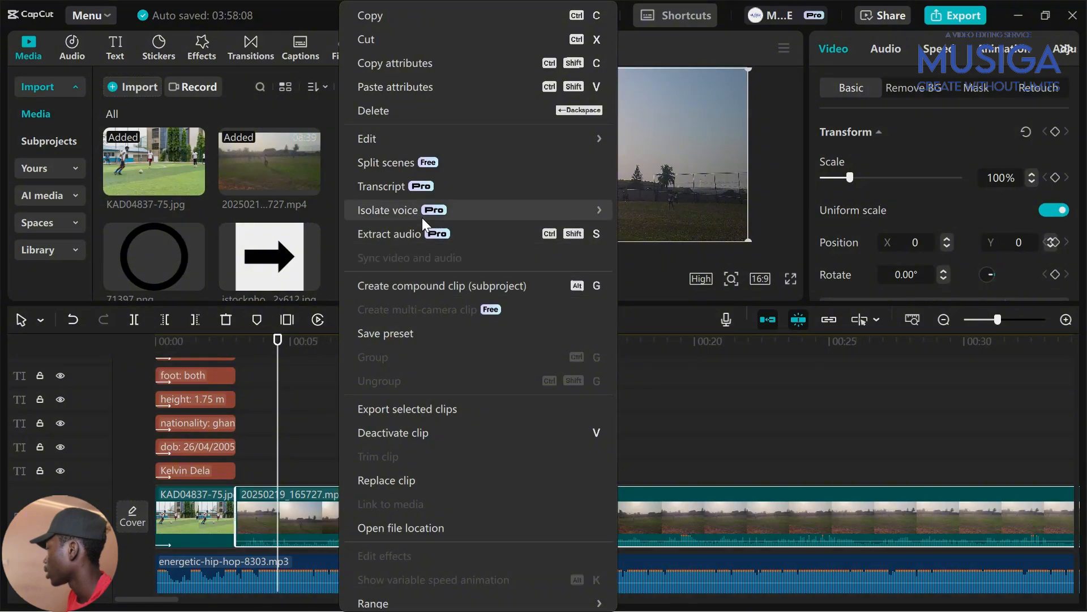
pyautogui.click(410, 234)
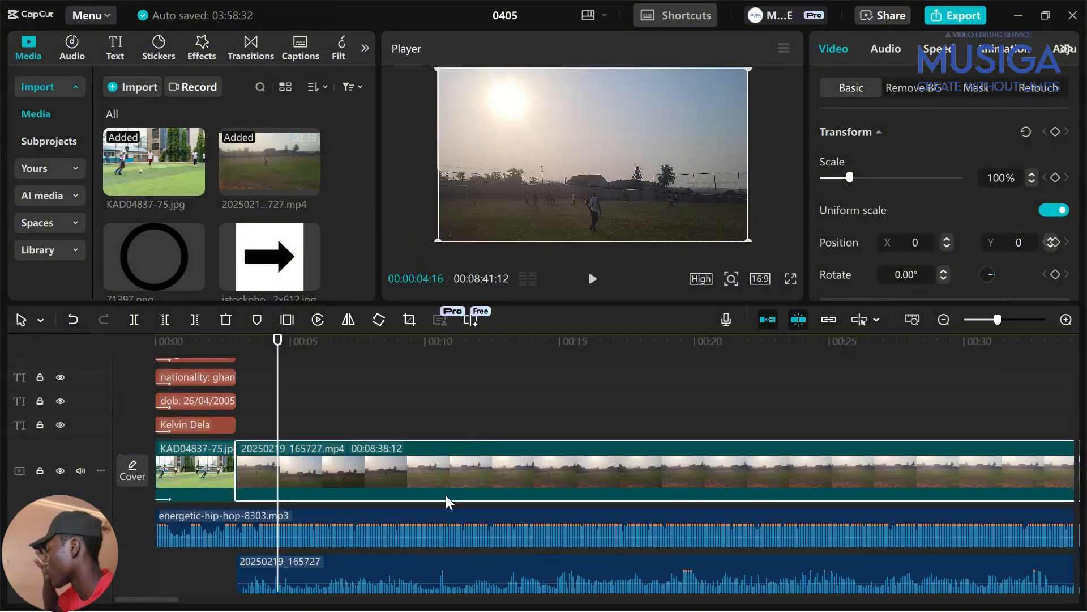
pyautogui.click(432, 568)
pyautogui.press('Delete')
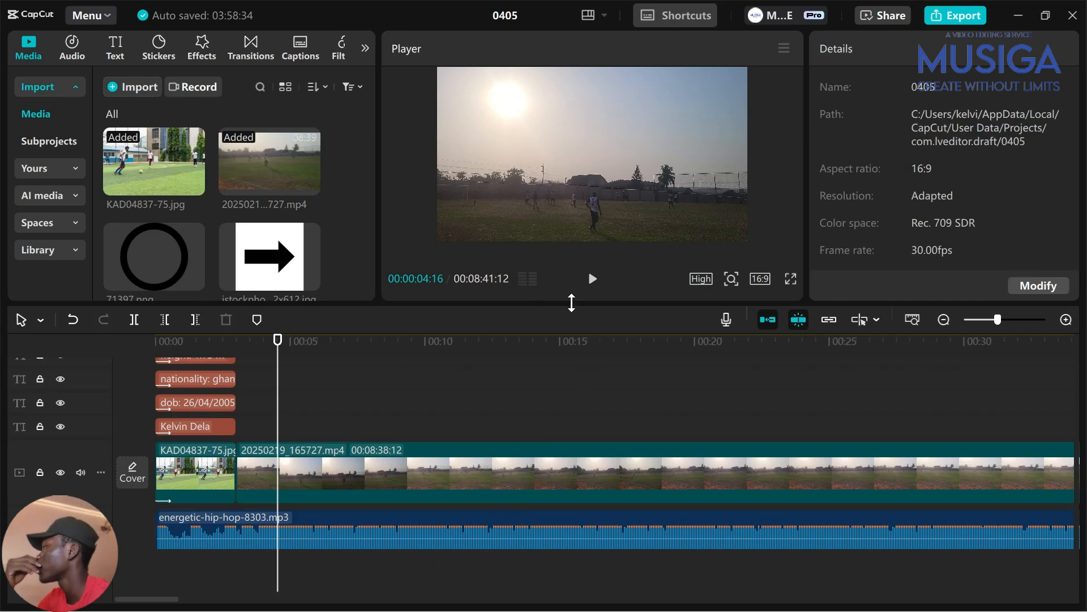
# Lower the player/timeline divider so the player and media panels get more height
pyautogui.moveTo(561, 304); pyautogui.dragTo(552, 374)
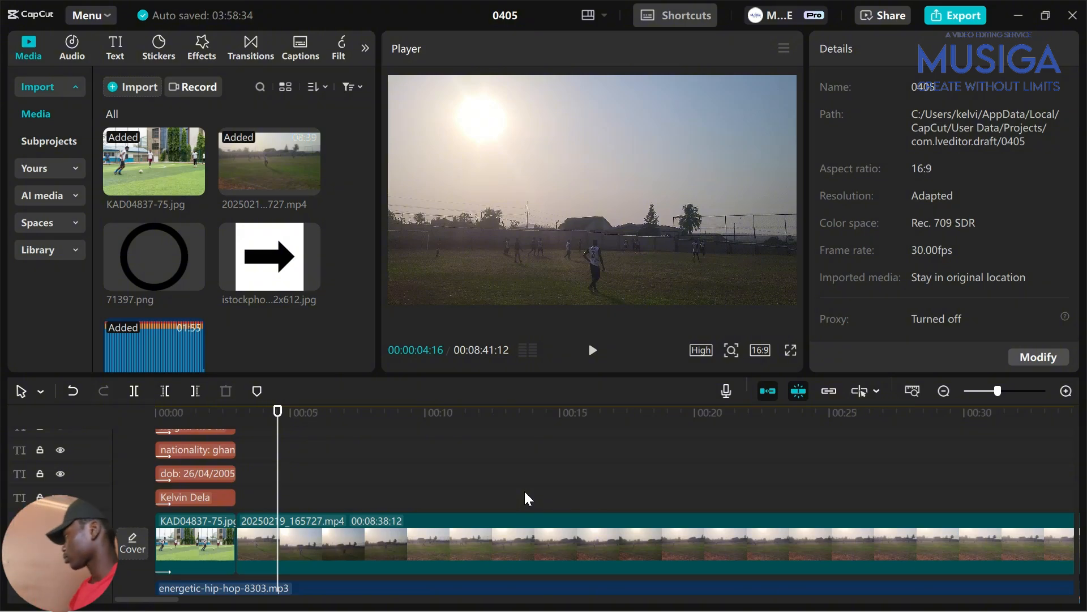
pyautogui.scroll(3, 524, 490)
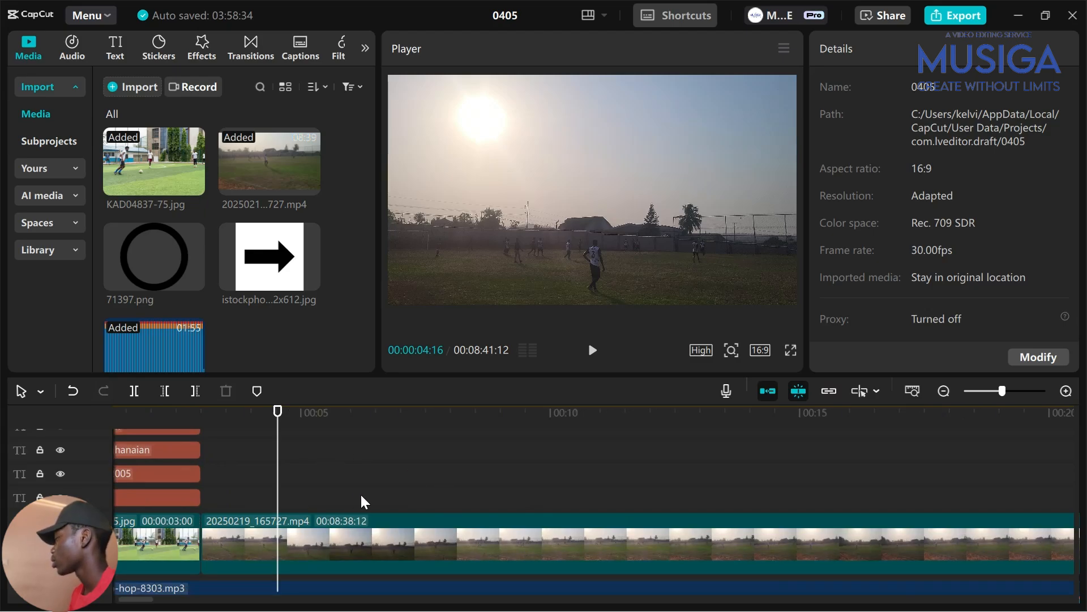
pyautogui.scroll(-2, 360, 492)
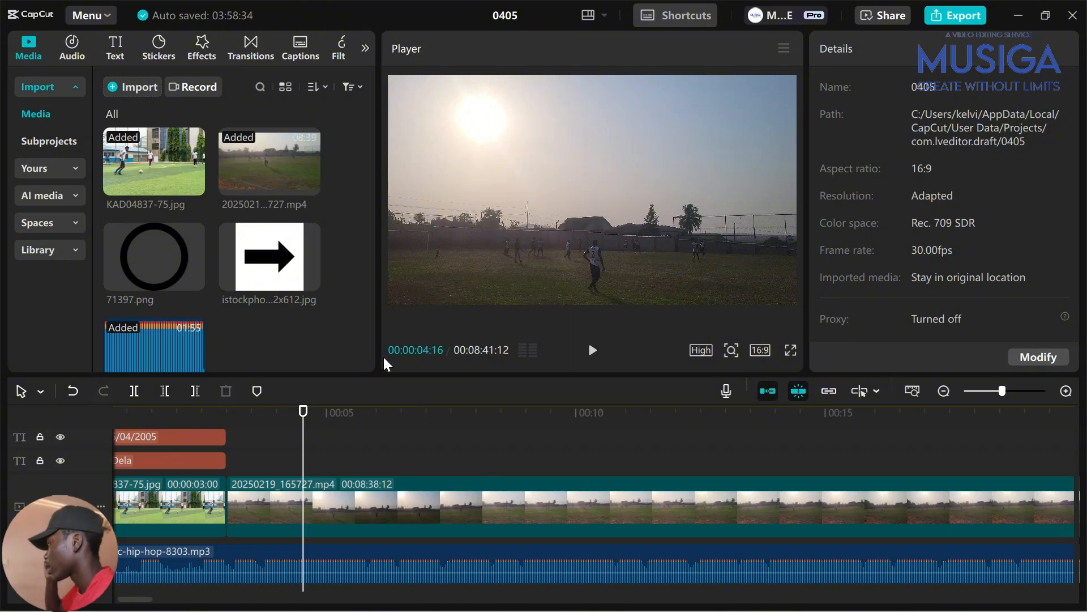
# Scrub the match clip and lower the player's preview quality
pyautogui.moveTo(319, 449); pyautogui.dragTo(461, 486)
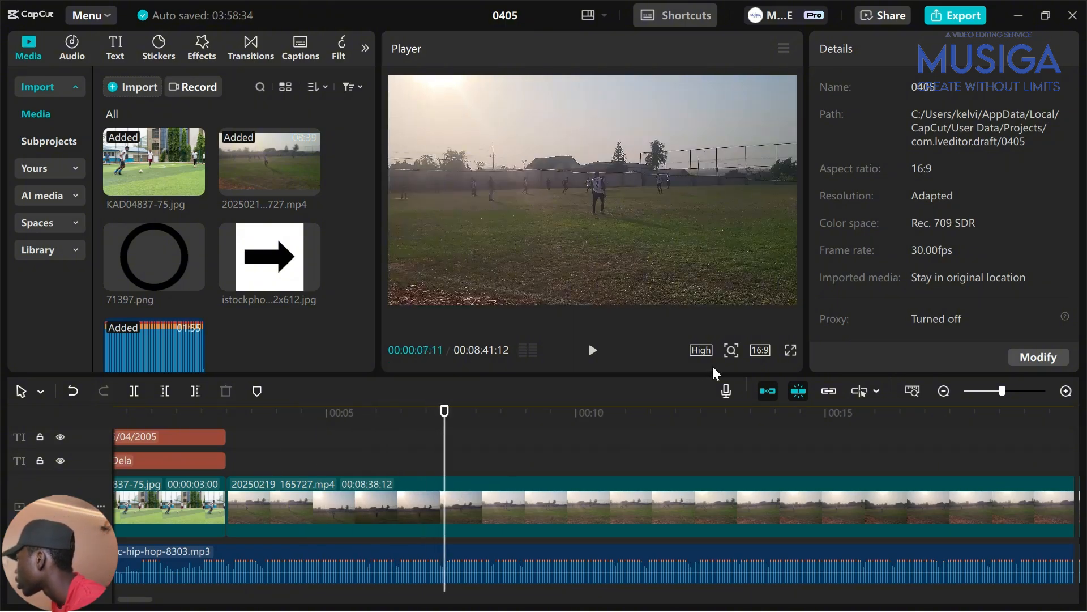
pyautogui.click(702, 350)
pyautogui.click(761, 438)
pyautogui.click(553, 479)
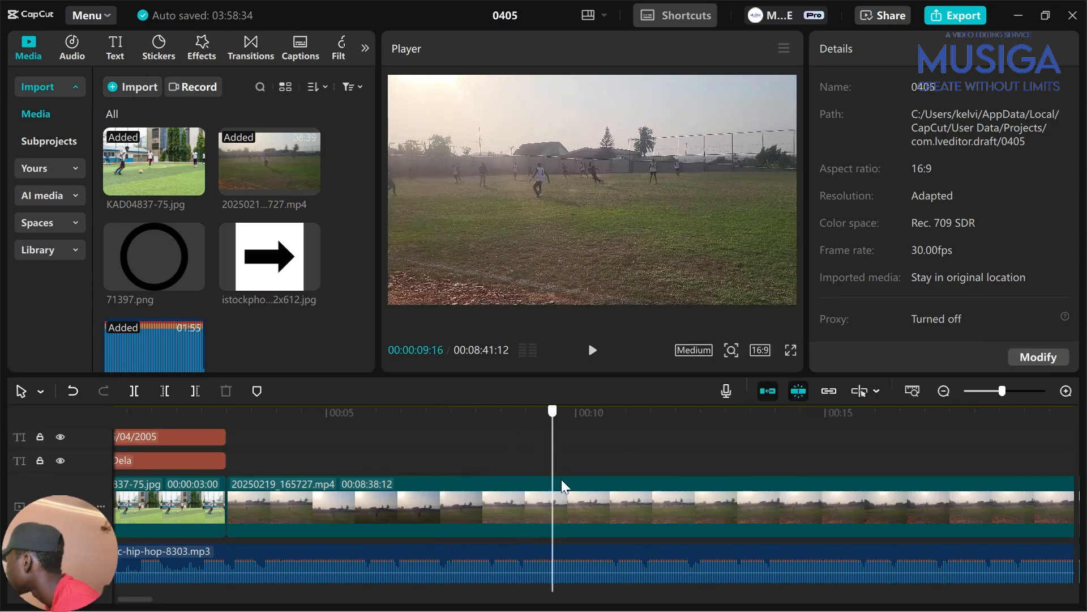
# Cut unwanted footage from the match clip's start using repeated Trim left (Q)
pyautogui.moveTo(561, 485); pyautogui.dragTo(267, 449)
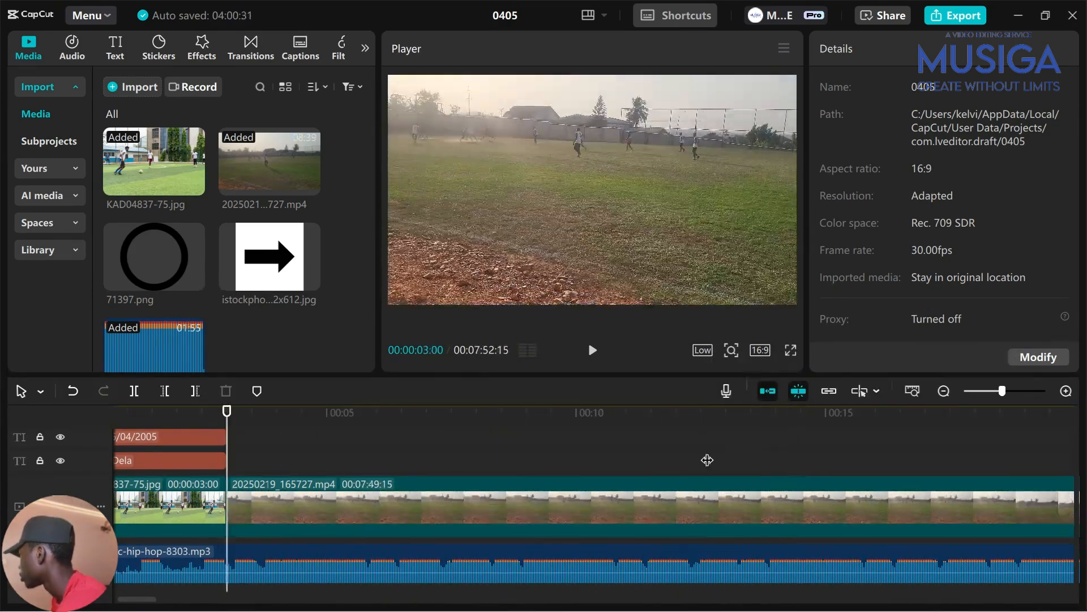
pyautogui.moveTo(227, 458); pyautogui.dragTo(679, 461)
pyautogui.press('q')
pyautogui.moveTo(169, 457); pyautogui.dragTo(481, 479)
pyautogui.press('q')
pyautogui.press('q')
pyautogui.press('q')
pyautogui.press('q')
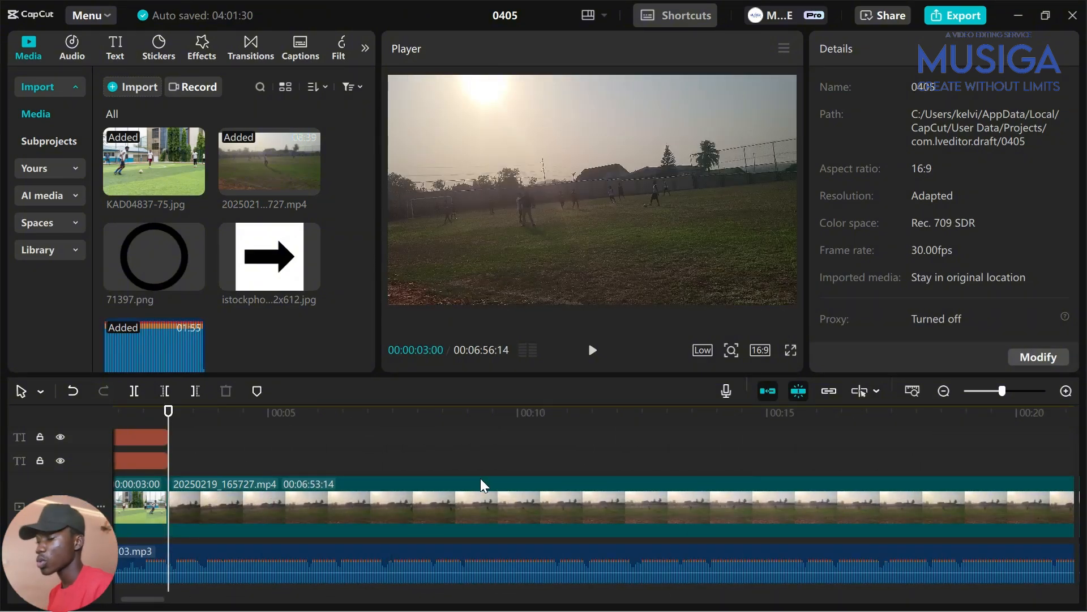
pyautogui.scroll(2, 302, 511)
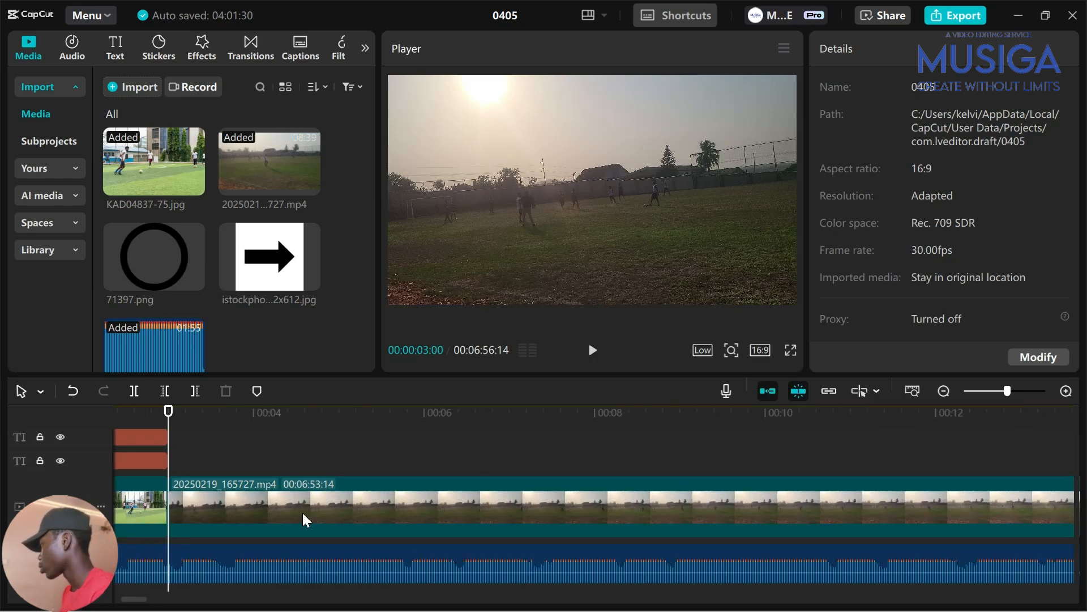
pyautogui.scroll(1, 313, 505)
pyautogui.scroll(1, 277, 512)
# Put the playhead at 00:00:03:19 and select the match clip
pyautogui.press('space')
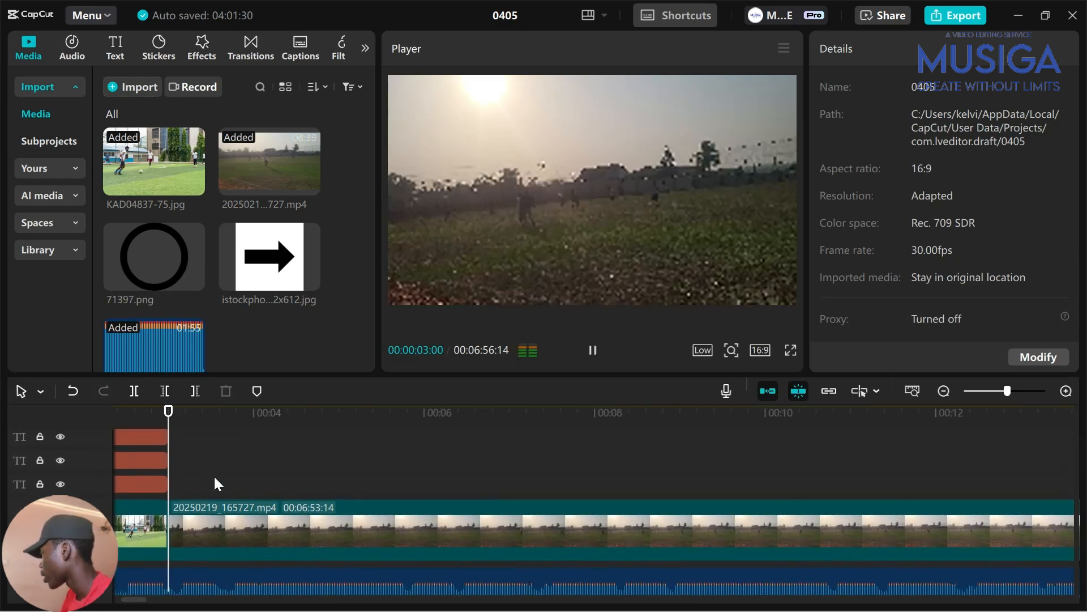
pyautogui.press('space')
pyautogui.click(196, 467)
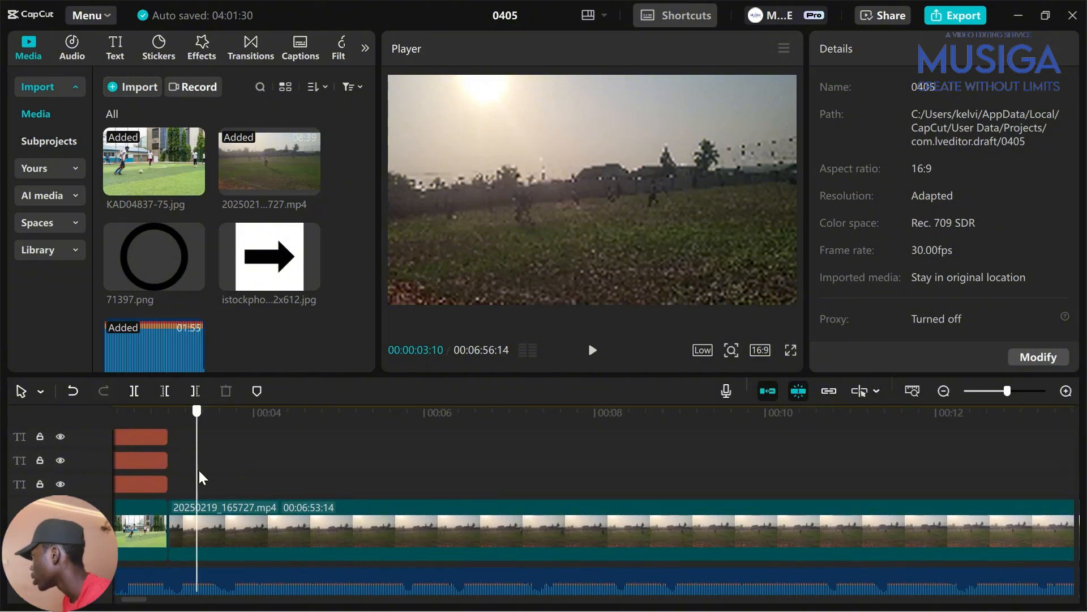
pyautogui.moveTo(199, 468); pyautogui.dragTo(222, 485)
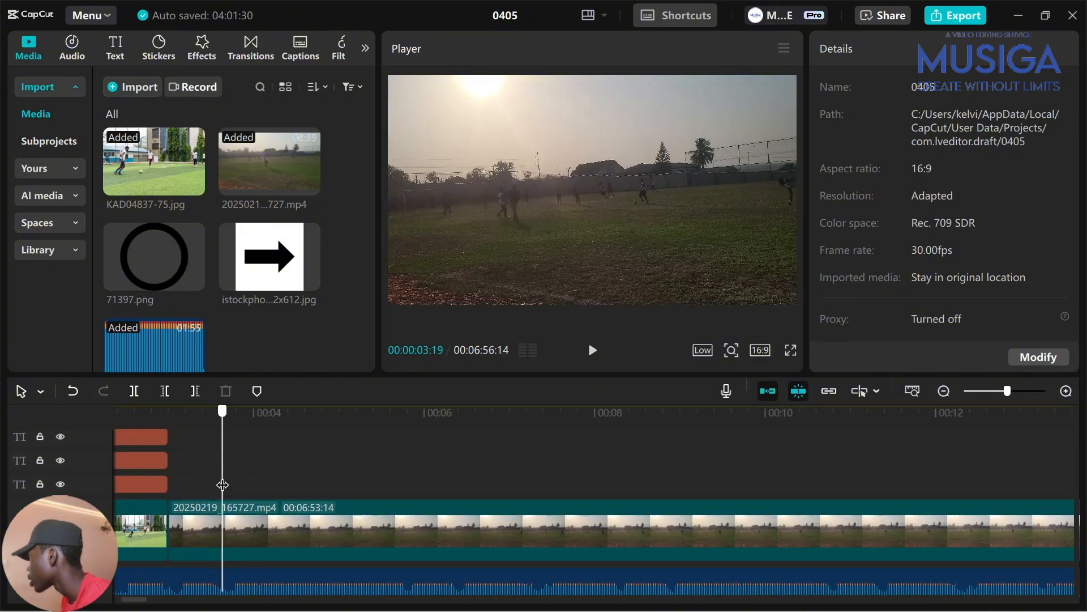
pyautogui.click(247, 534)
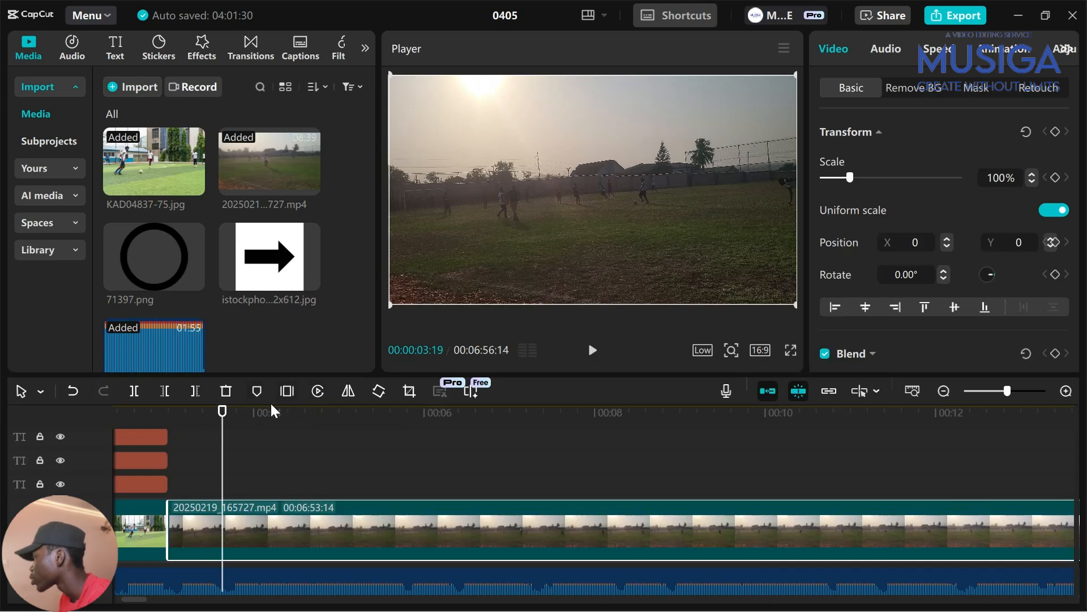
# Insert a 3-second freeze frame into the match clip at 00:00:03:19
pyautogui.click(283, 394)
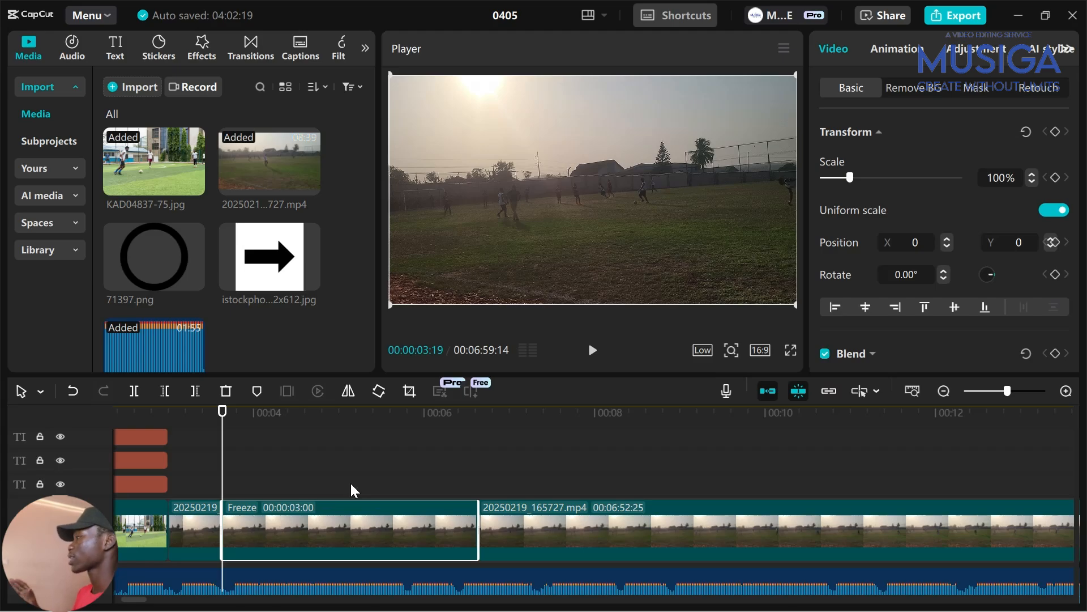
# Place 71397.png on the track above the freeze frame and move the playhead to 00:00:04:20
pyautogui.moveTo(152, 258)
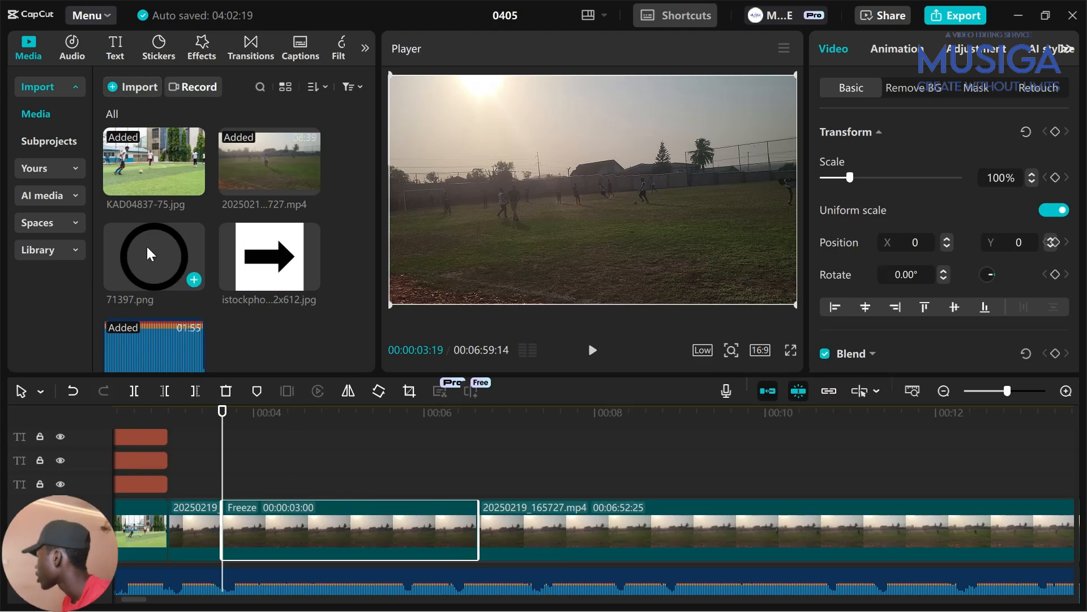
pyautogui.moveTo(147, 247); pyautogui.dragTo(224, 501)
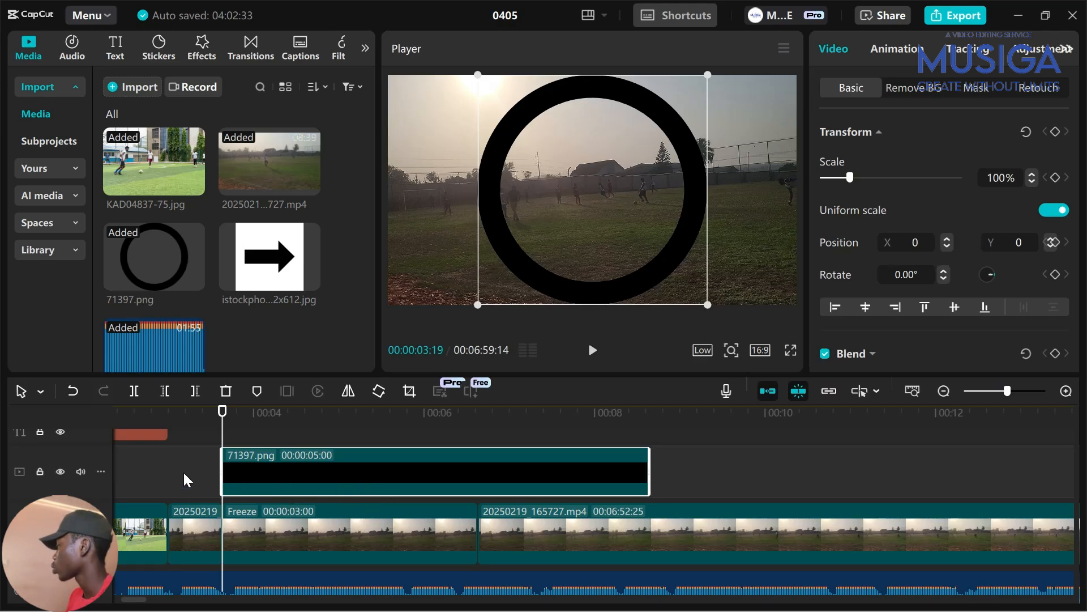
pyautogui.click(190, 488)
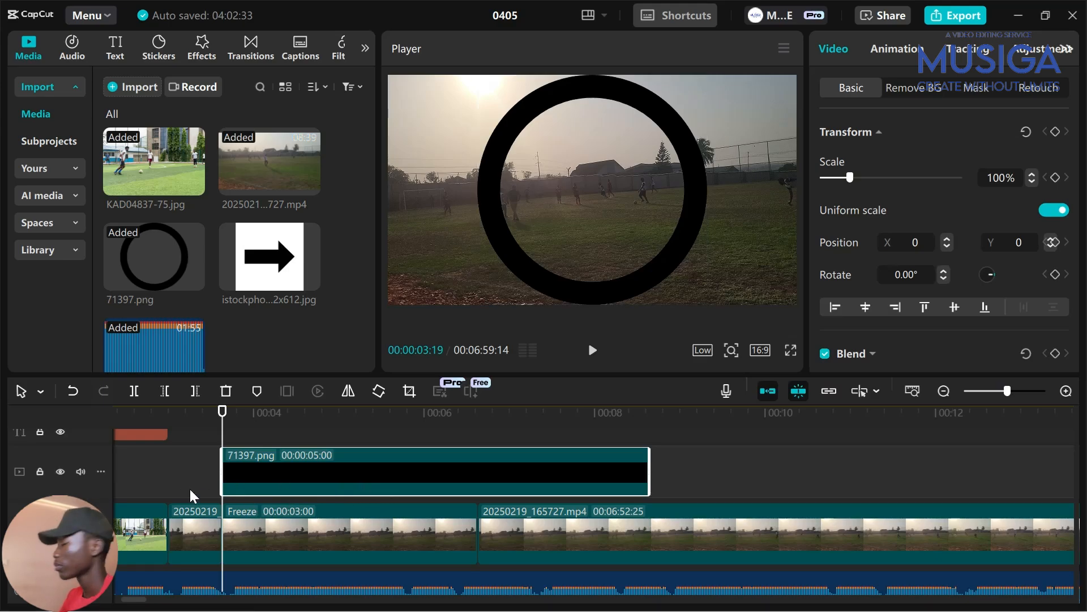
pyautogui.moveTo(191, 488); pyautogui.dragTo(311, 499)
pyautogui.scroll(1, 312, 496)
pyautogui.scroll(1, 312, 493)
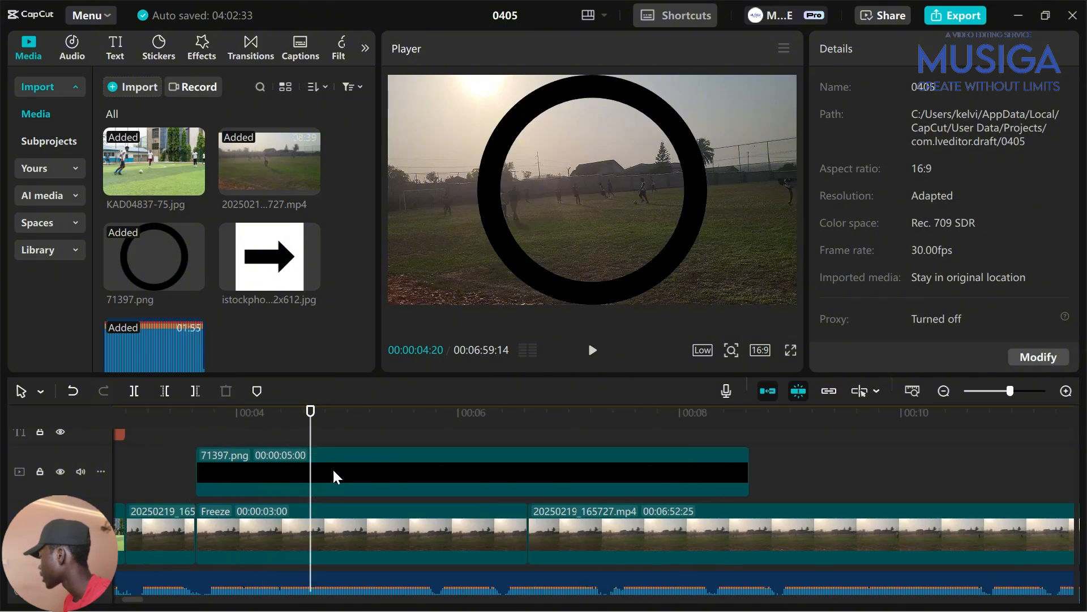
# Trim both the ring overlay and the Freeze clip to exactly one second
pyautogui.click(331, 464)
pyautogui.press('w')
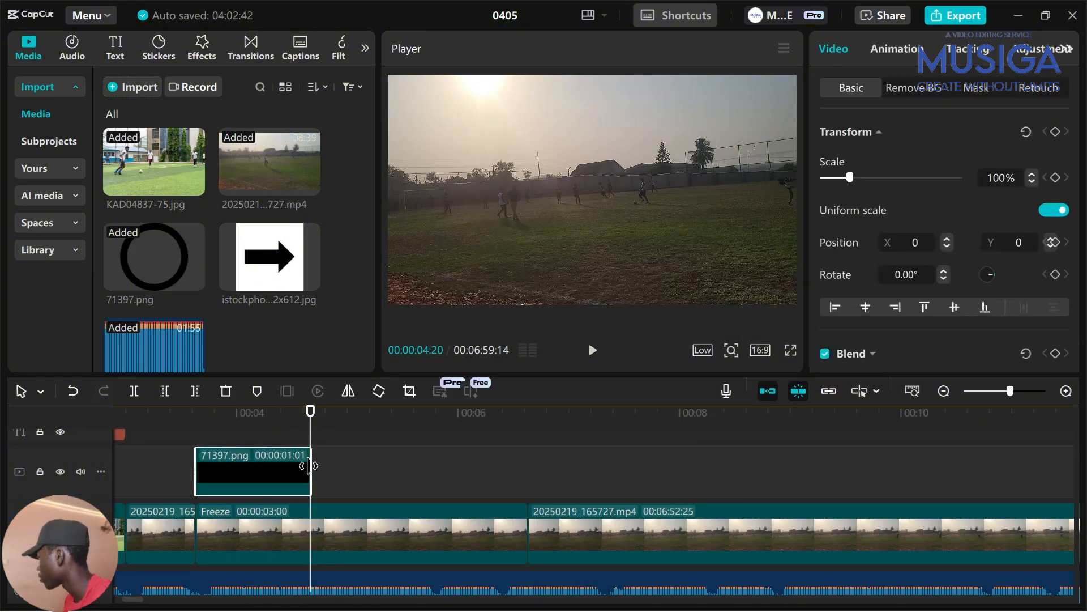
pyautogui.press('Left')
pyautogui.press('w')
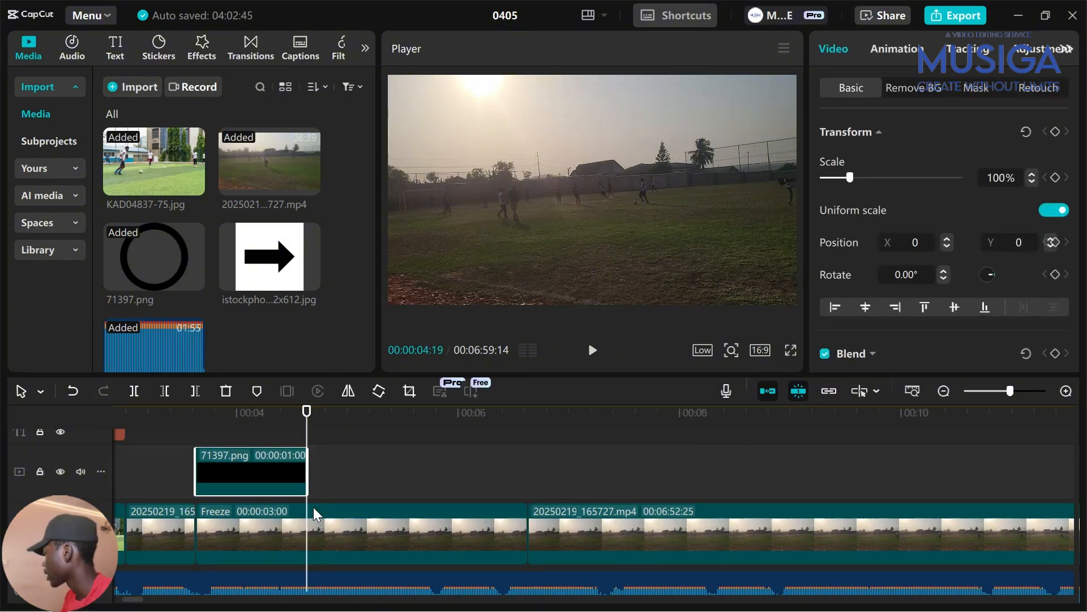
pyautogui.click(315, 553)
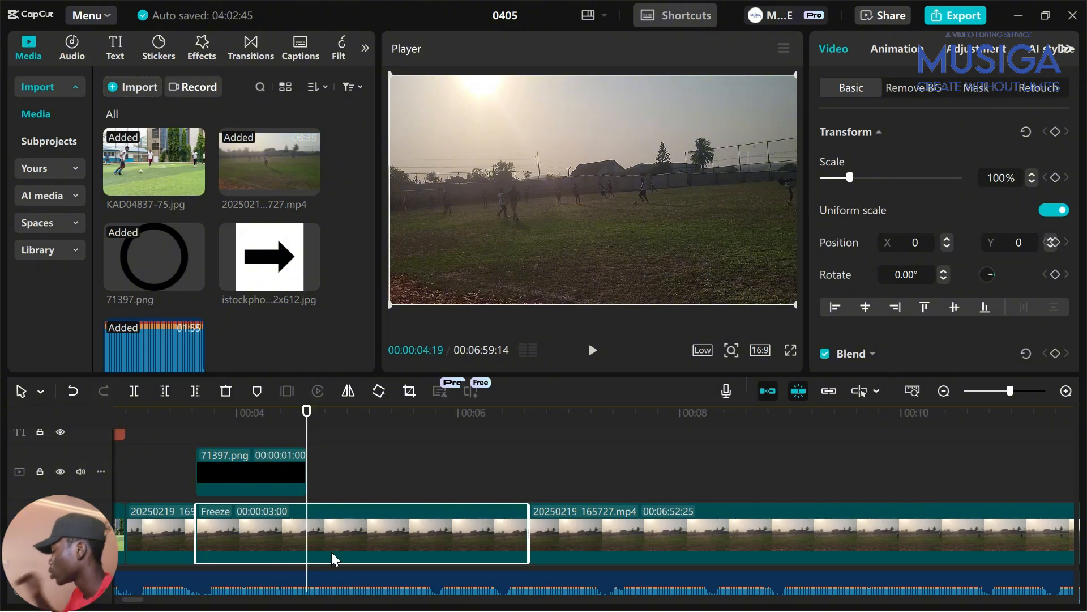
pyautogui.press('w')
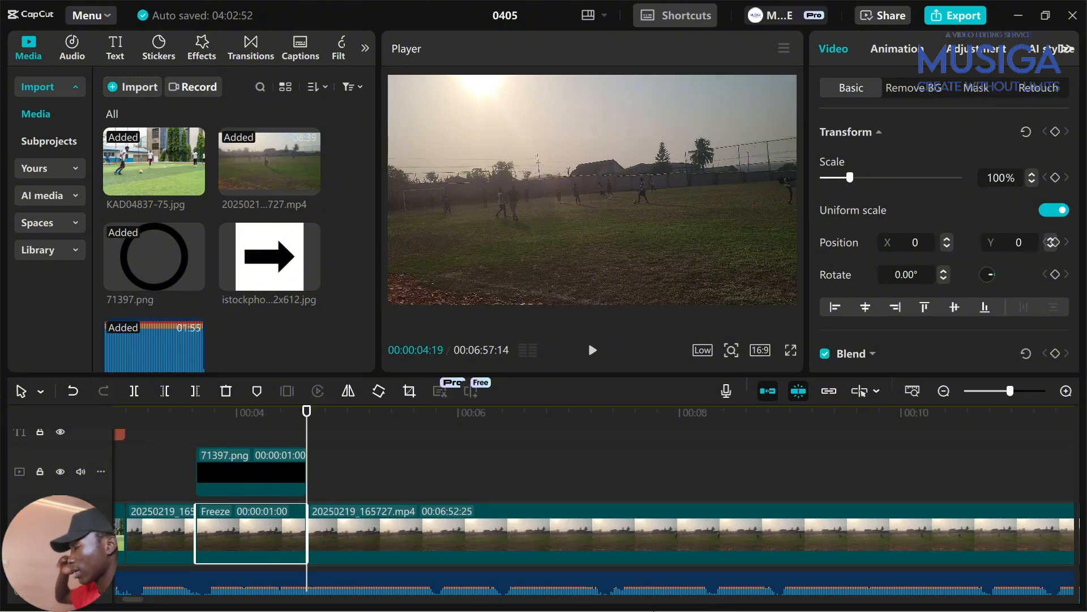
# Shrink the ring overlay to 18% and move it left onto a player at X -890, Y -100
pyautogui.click(142, 466)
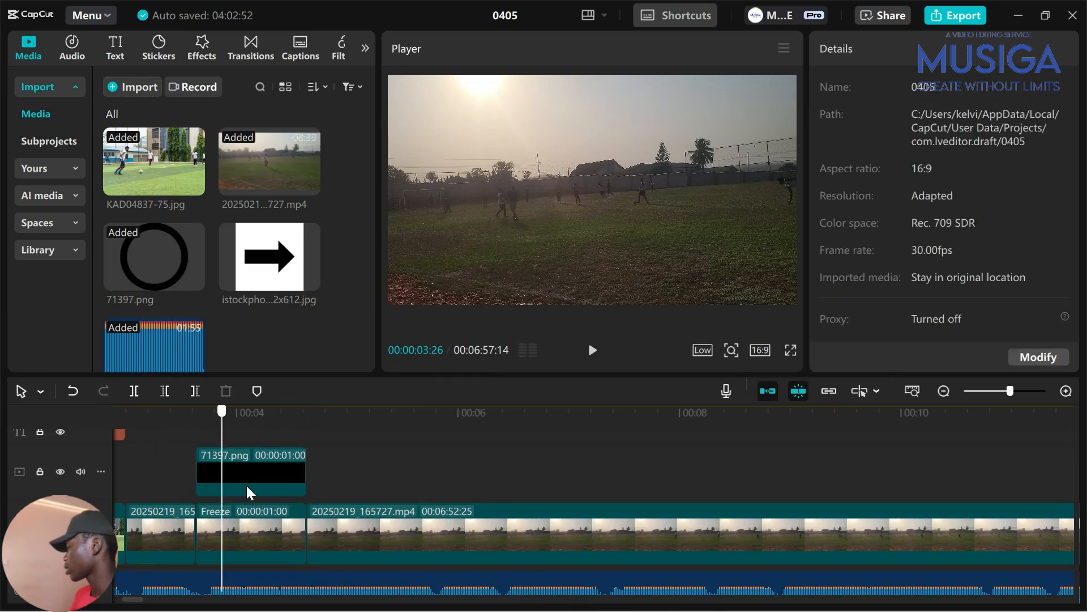
pyautogui.click(246, 485)
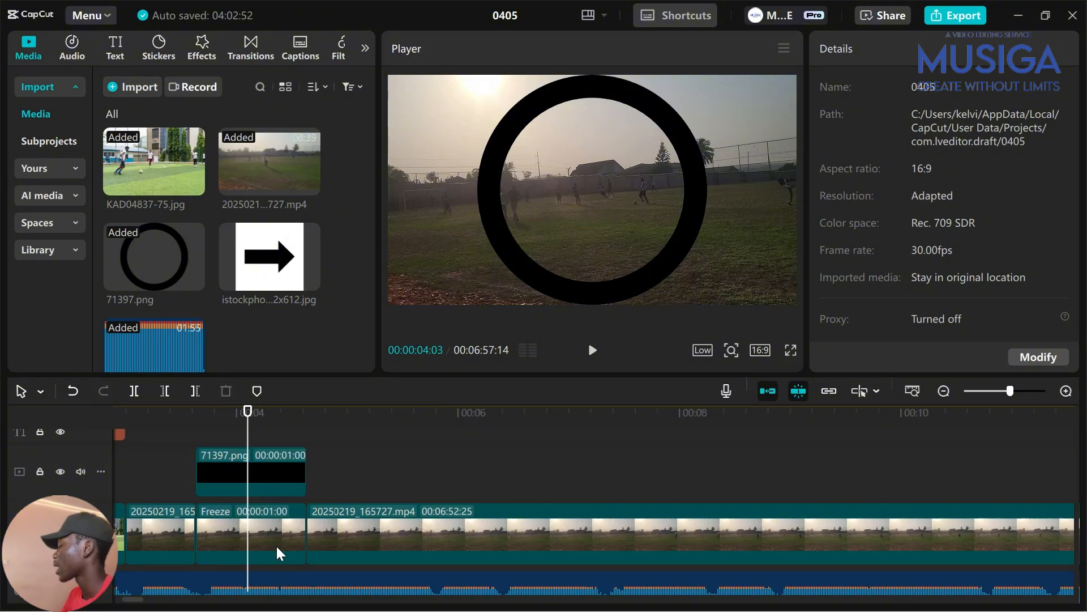
pyautogui.click(495, 228)
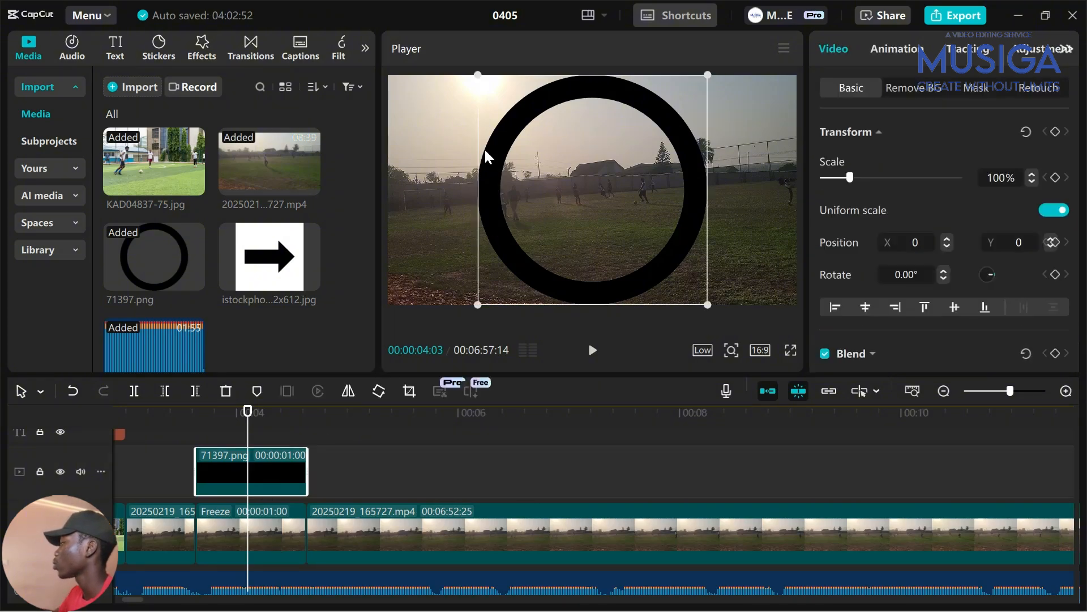
pyautogui.moveTo(479, 74); pyautogui.dragTo(561, 158)
pyautogui.moveTo(620, 194); pyautogui.dragTo(520, 205)
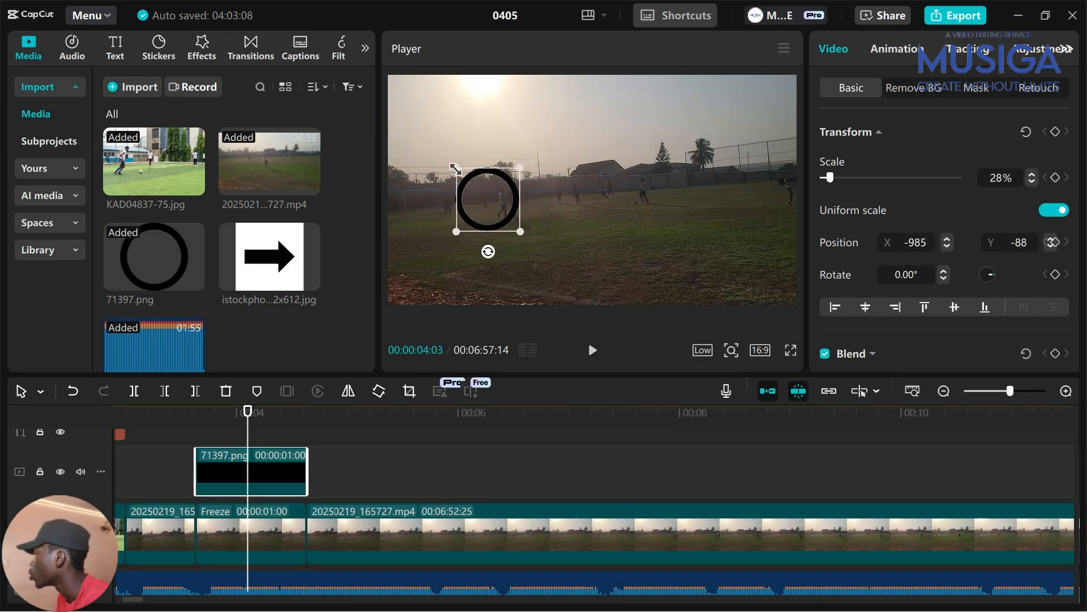
pyautogui.moveTo(453, 176); pyautogui.dragTo(518, 198)
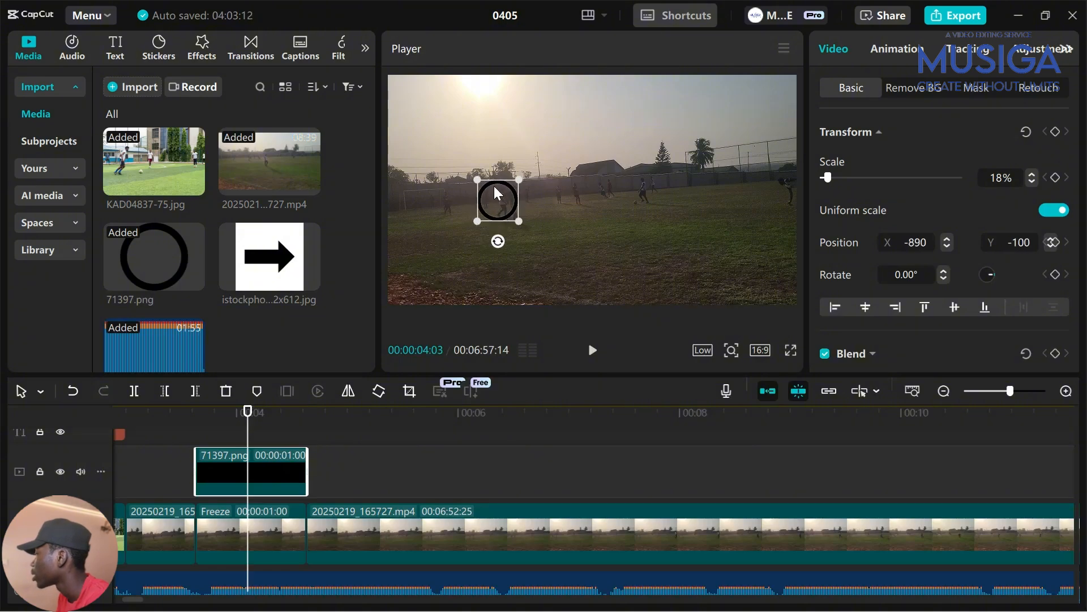
# Set preview quality to Full and play the video from near the start to review the ring
pyautogui.click(702, 351)
pyautogui.click(742, 390)
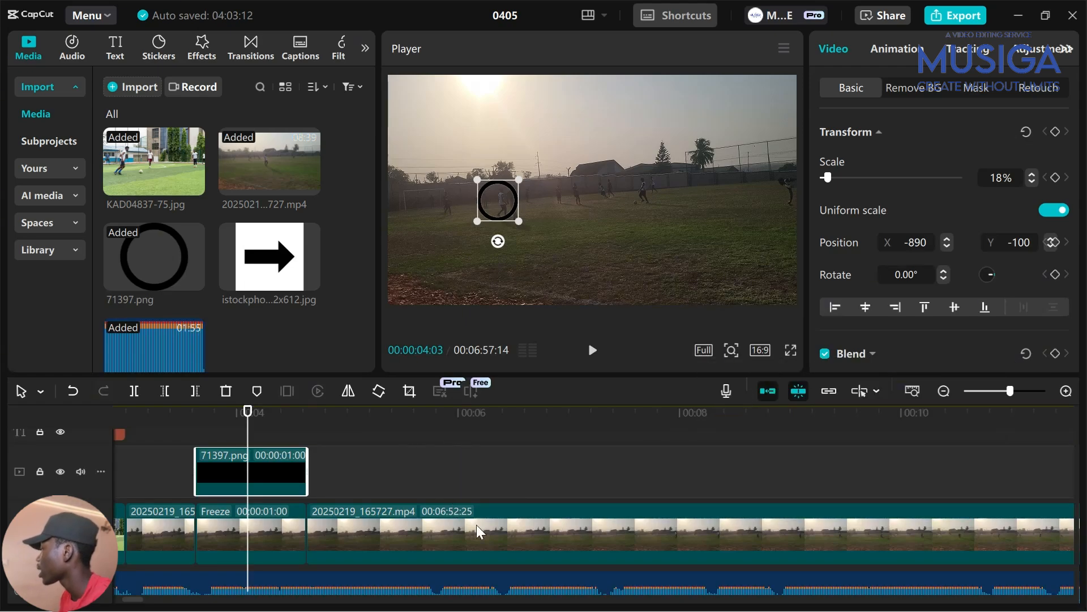
pyautogui.hscroll(-5, 477, 525)
pyautogui.click(357, 478)
pyautogui.press('space')
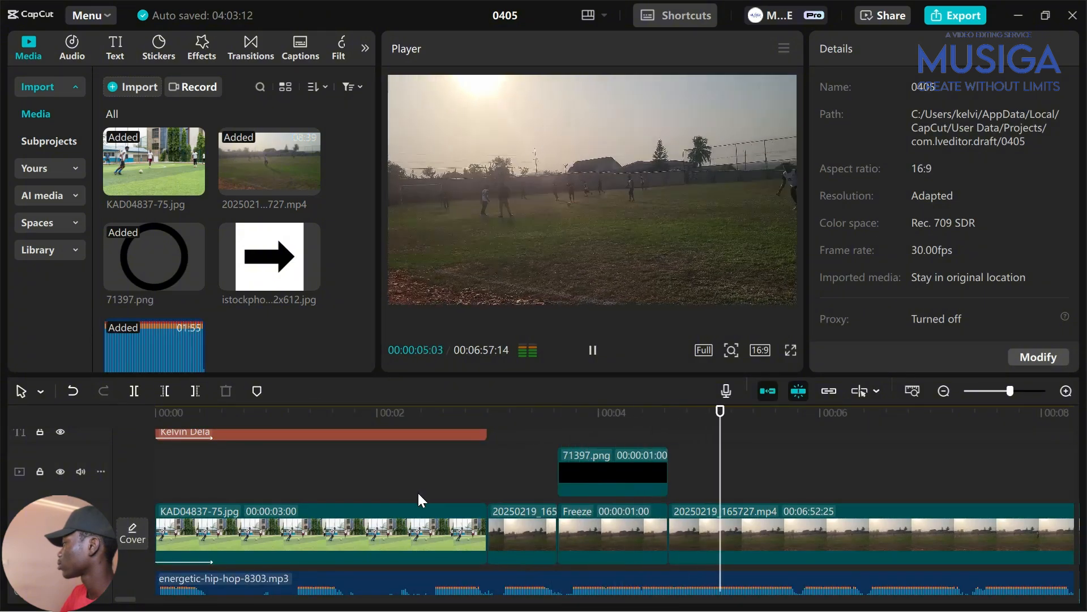
# Stop playback and set preview quality to High
pyautogui.press('space')
pyautogui.hscroll(3, 455, 523)
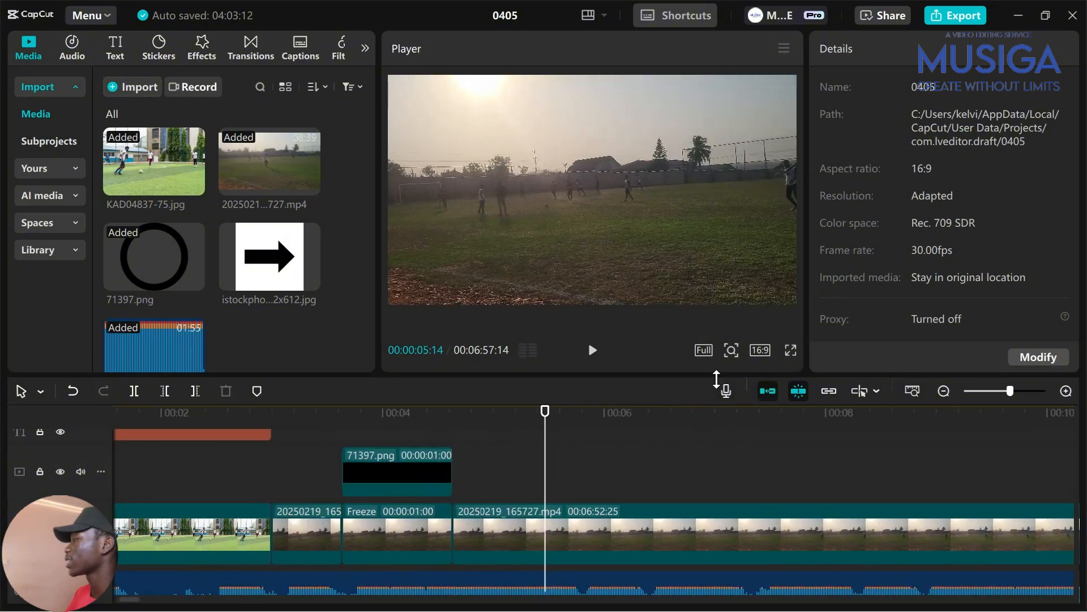
pyautogui.click(705, 349)
pyautogui.click(748, 416)
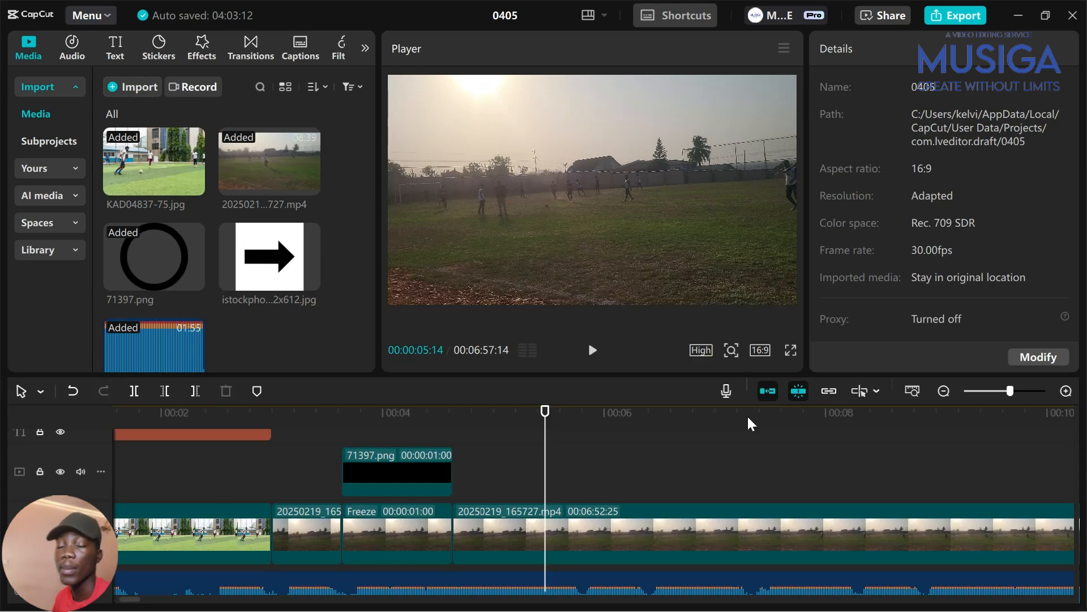
# Split the match clip at 00:00:12:04 with Ctrl+B
pyautogui.hscroll(2, 516, 499)
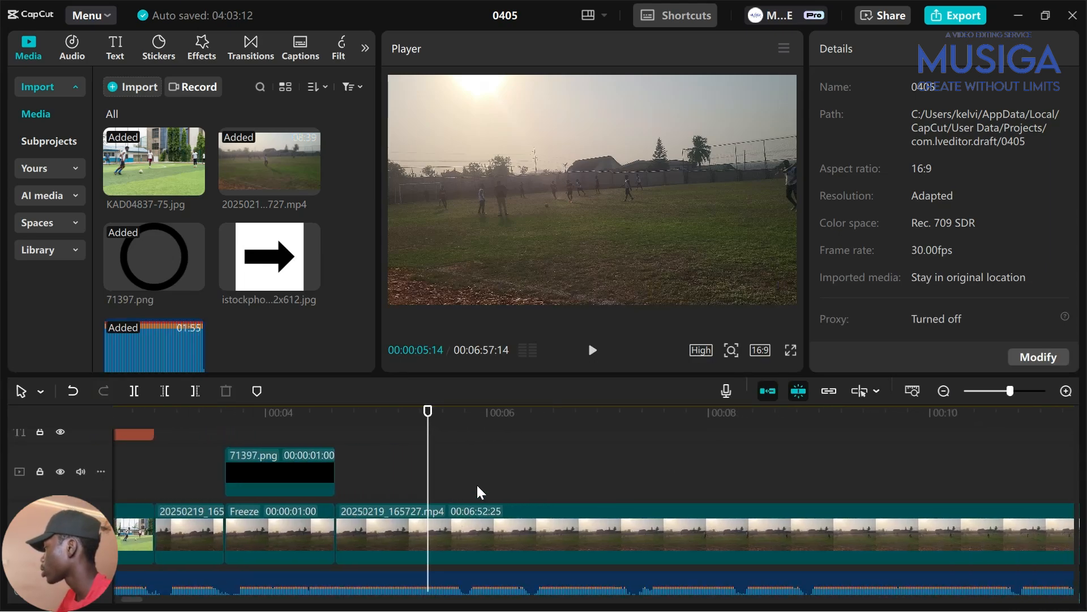
pyautogui.click(473, 480)
pyautogui.moveTo(474, 479); pyautogui.dragTo(518, 487)
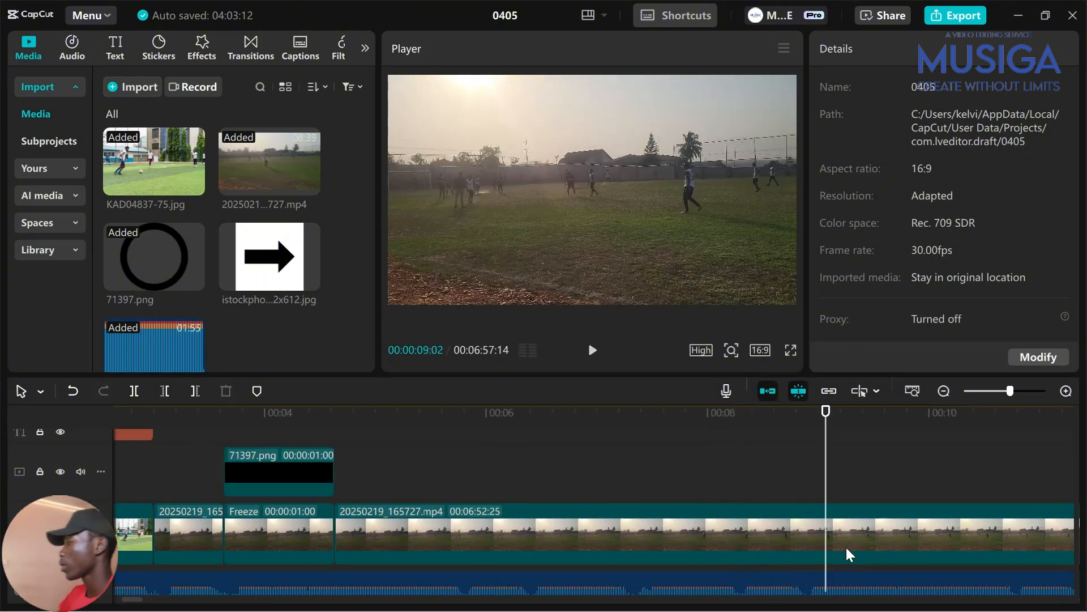
pyautogui.moveTo(143, 458); pyautogui.dragTo(358, 441)
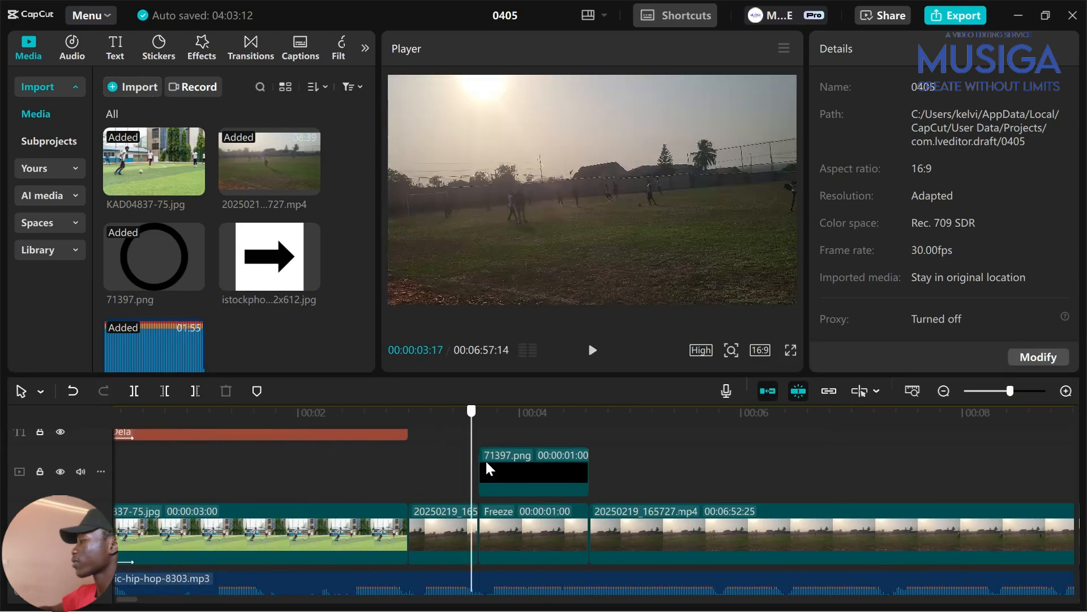
pyautogui.hscroll(8, 865, 509)
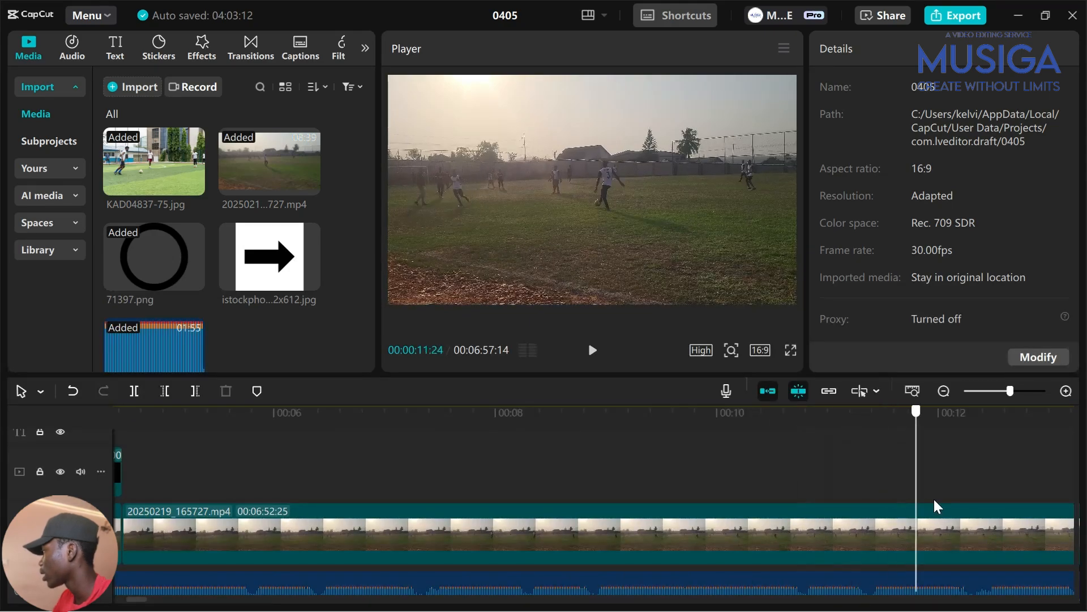
pyautogui.hscroll(5, 939, 518)
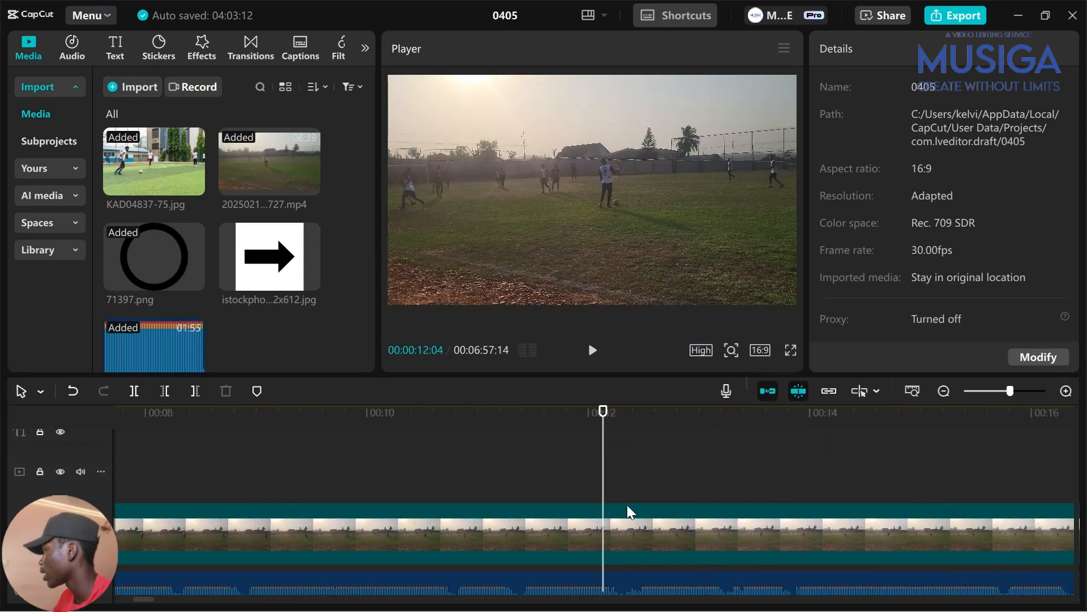
pyautogui.click(640, 521)
pyautogui.hotkey('ctrl', 'b')
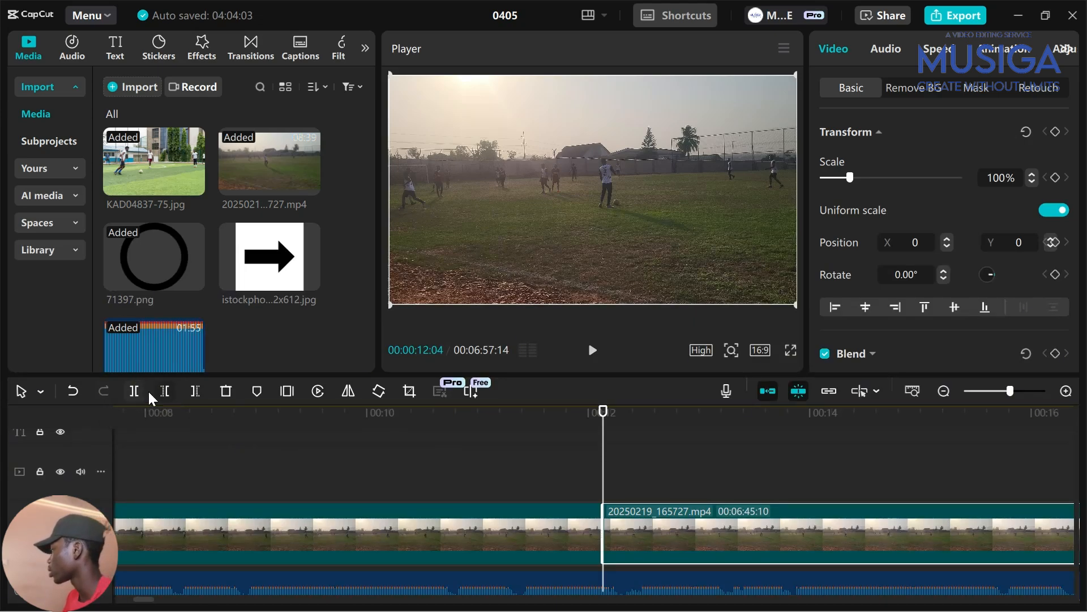
# Add a marker on the short match clip at 00:00:03:00
pyautogui.hscroll(1, 408, 516)
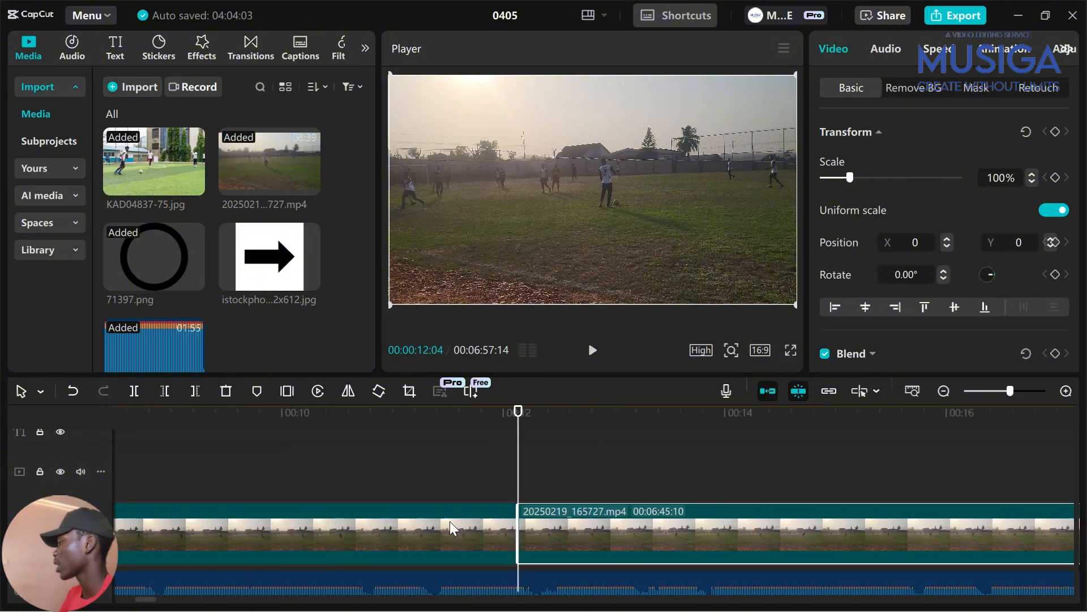
pyautogui.hscroll(-6, 449, 521)
pyautogui.click(269, 461)
pyautogui.scroll(-2, 283, 460)
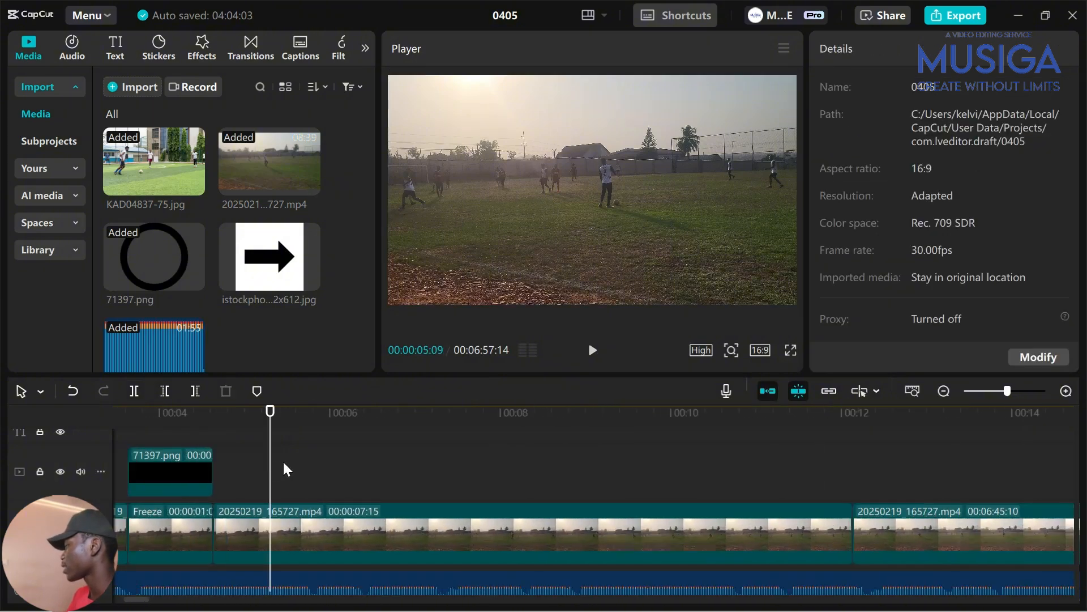
pyautogui.hscroll(-3, 304, 506)
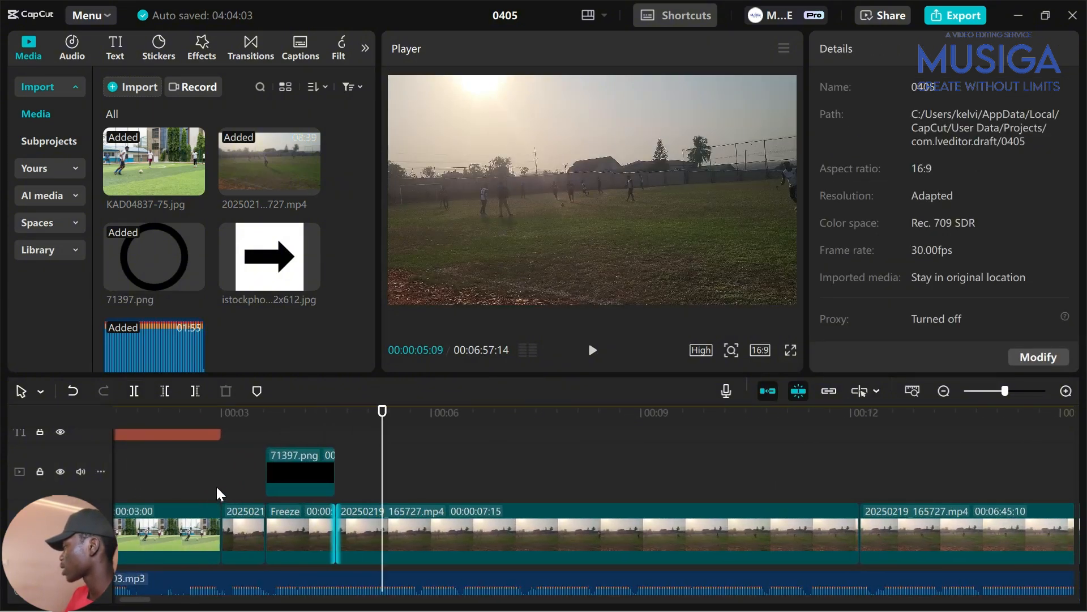
pyautogui.click(215, 485)
pyautogui.click(237, 525)
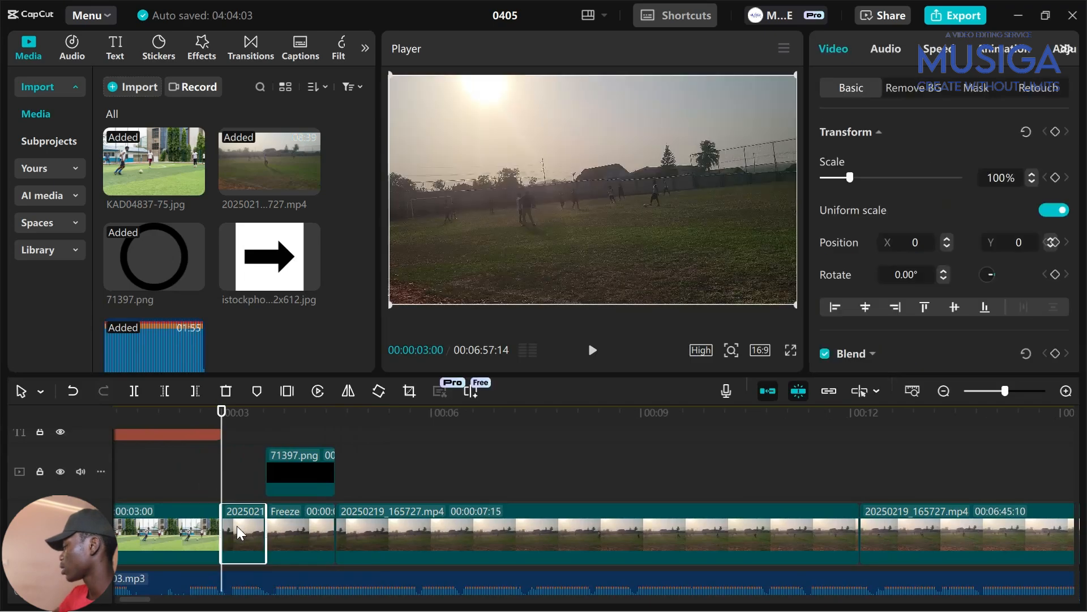
pyautogui.press('m')
pyautogui.click(273, 474)
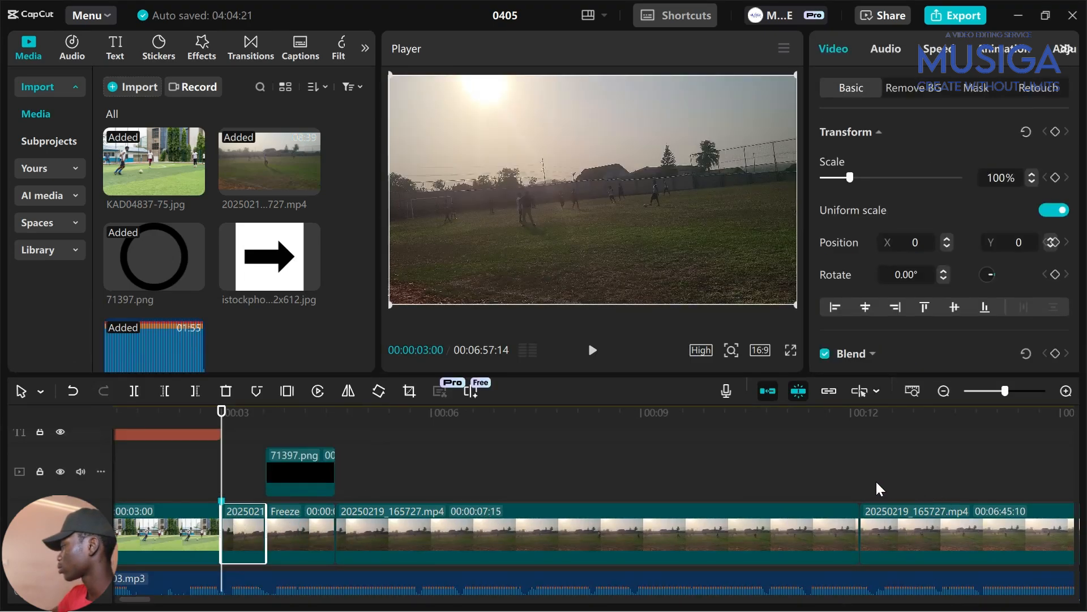
# Add a second marker at the 00:00:12:04 cut and play from the first marker
pyautogui.click(860, 485)
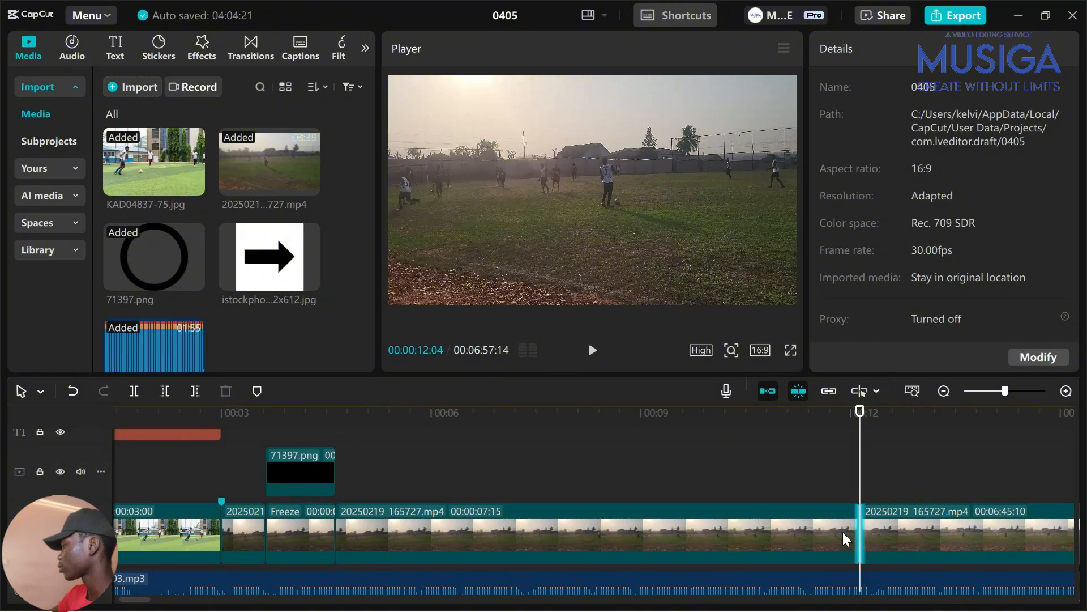
pyautogui.click(843, 532)
pyautogui.press('m')
pyautogui.click(753, 481)
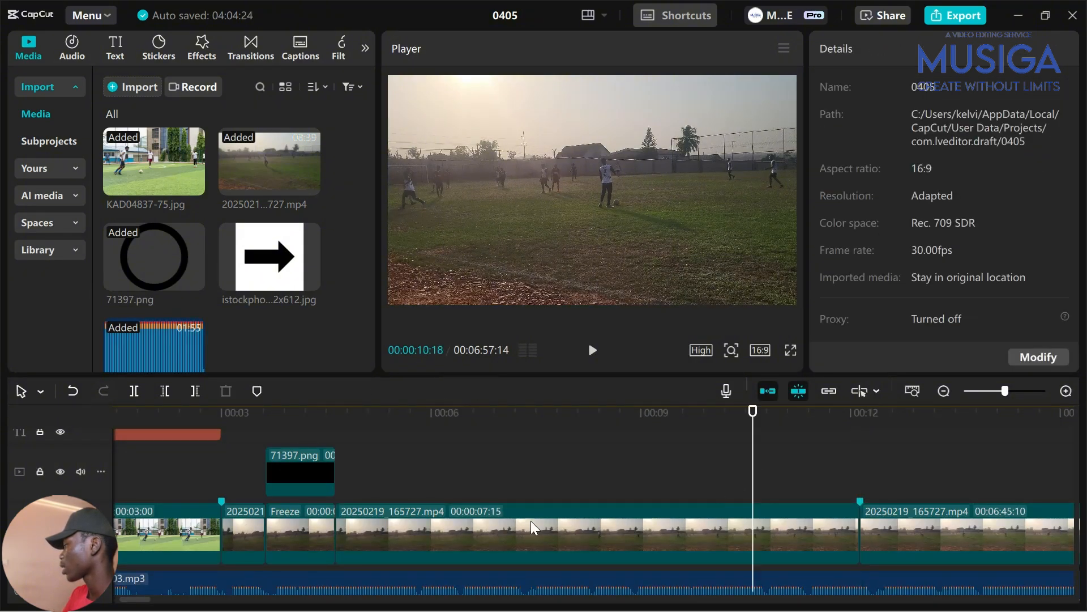
pyautogui.click(219, 481)
pyautogui.press('space')
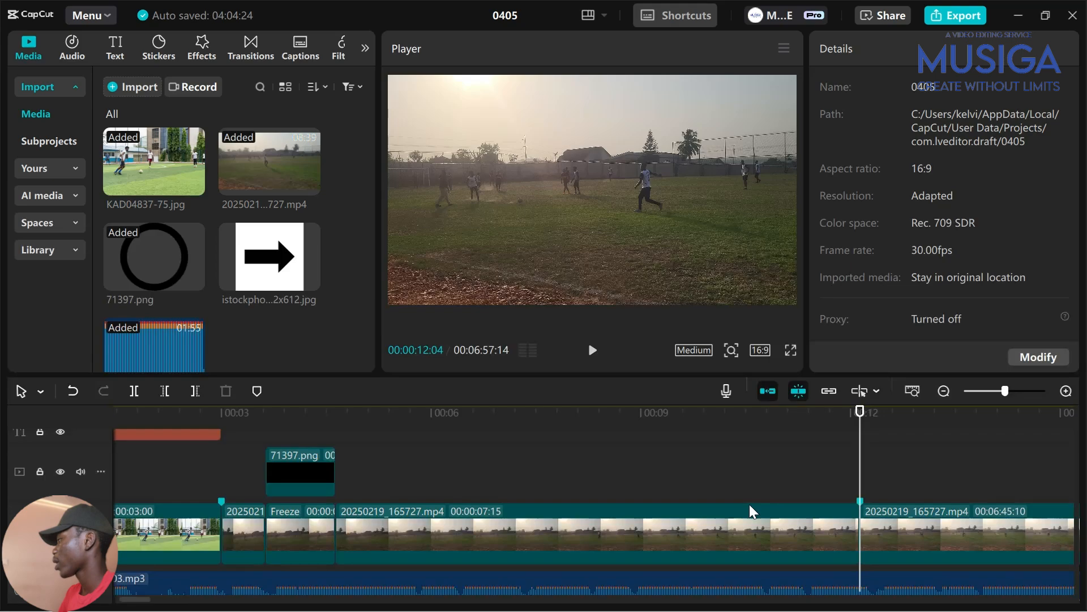
pyautogui.hscroll(7, 691, 492)
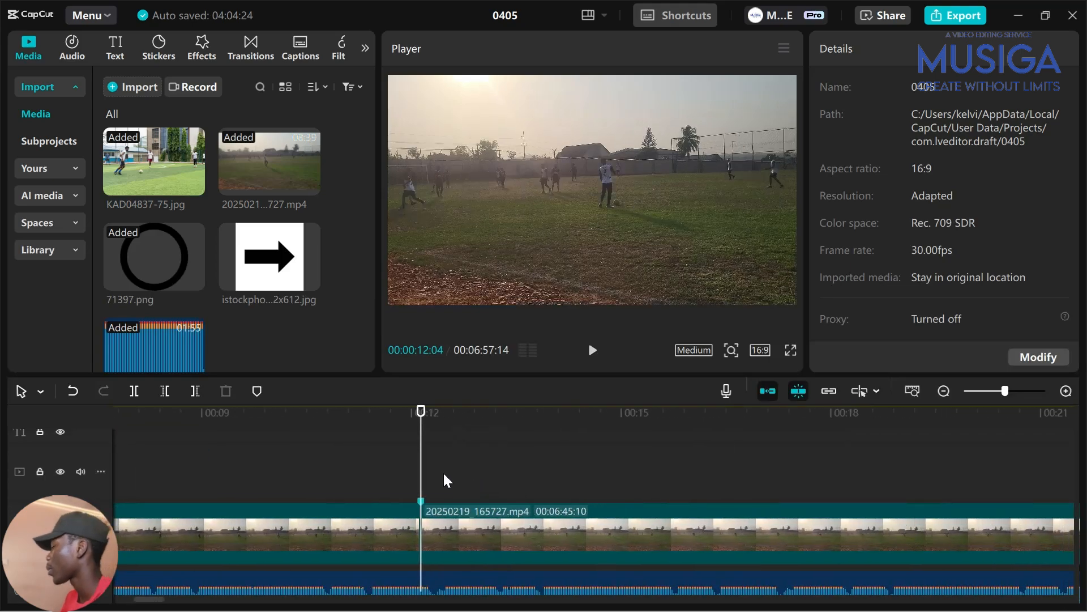
# Review the footage after the 00:00:12:04 cut and trim its start with Trim left
pyautogui.press('space')
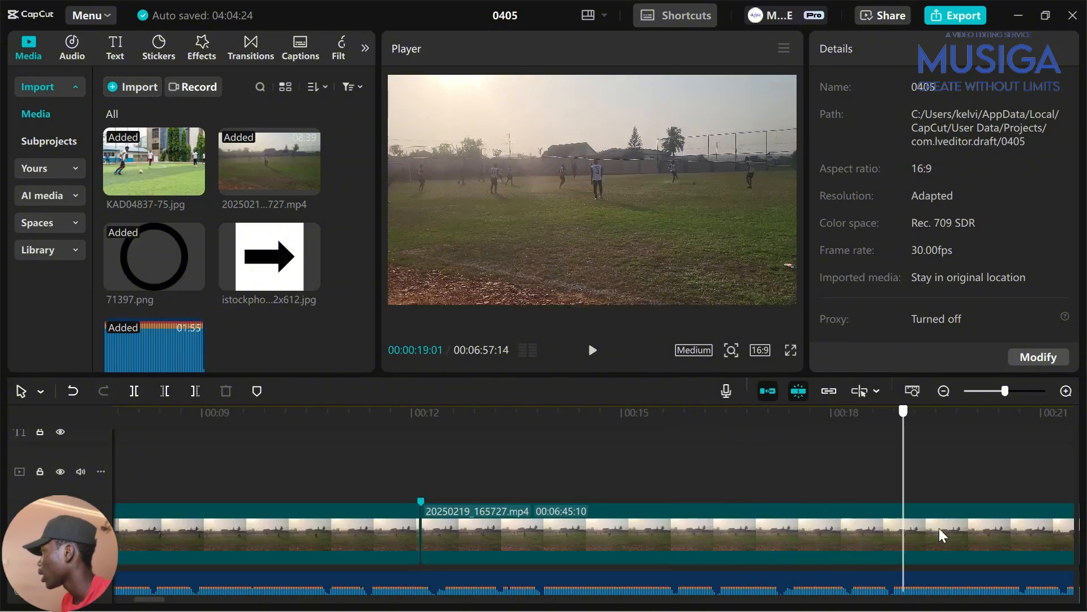
pyautogui.press('space')
pyautogui.hscroll(4, 821, 512)
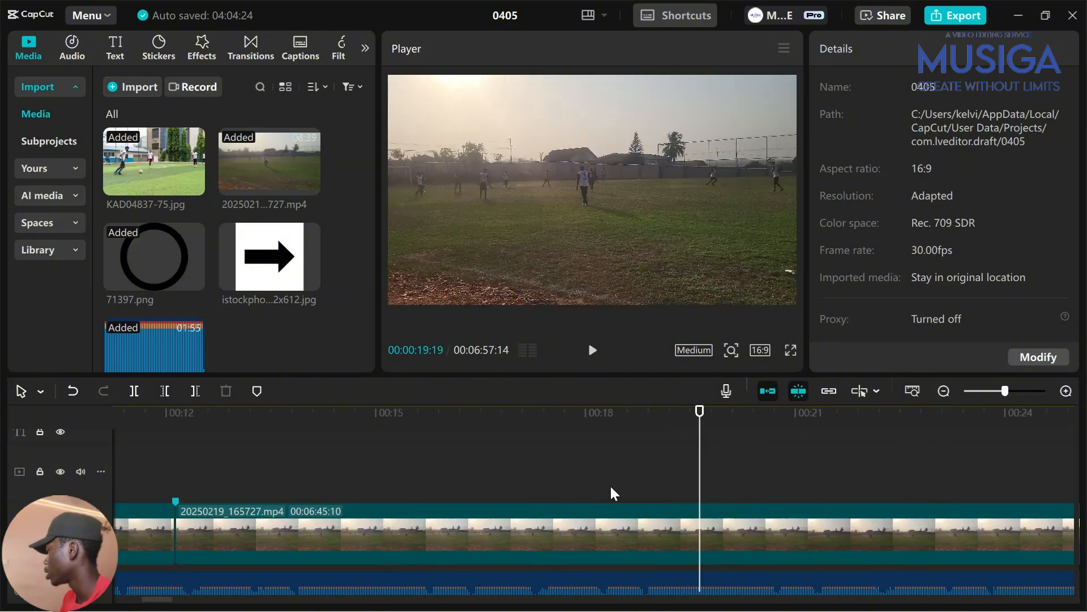
pyautogui.press('q')
pyautogui.moveTo(175, 464); pyautogui.dragTo(923, 487)
pyautogui.press('q')
pyautogui.moveTo(207, 486); pyautogui.dragTo(172, 498)
pyautogui.click(380, 470)
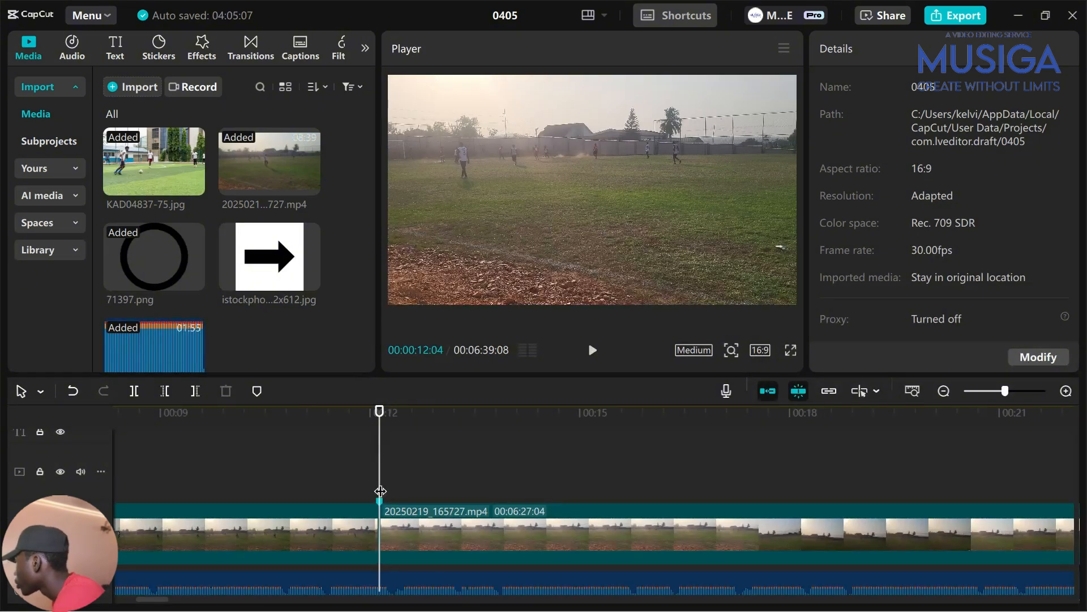
pyautogui.press('space')
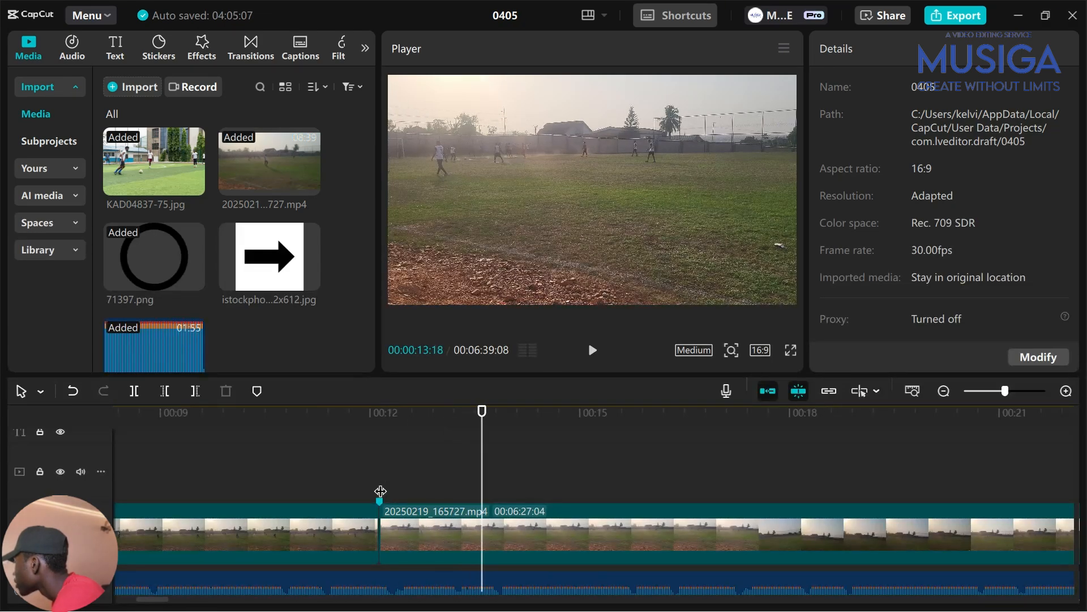
pyautogui.press('Left')
pyautogui.press('Left')
pyautogui.press('Left')
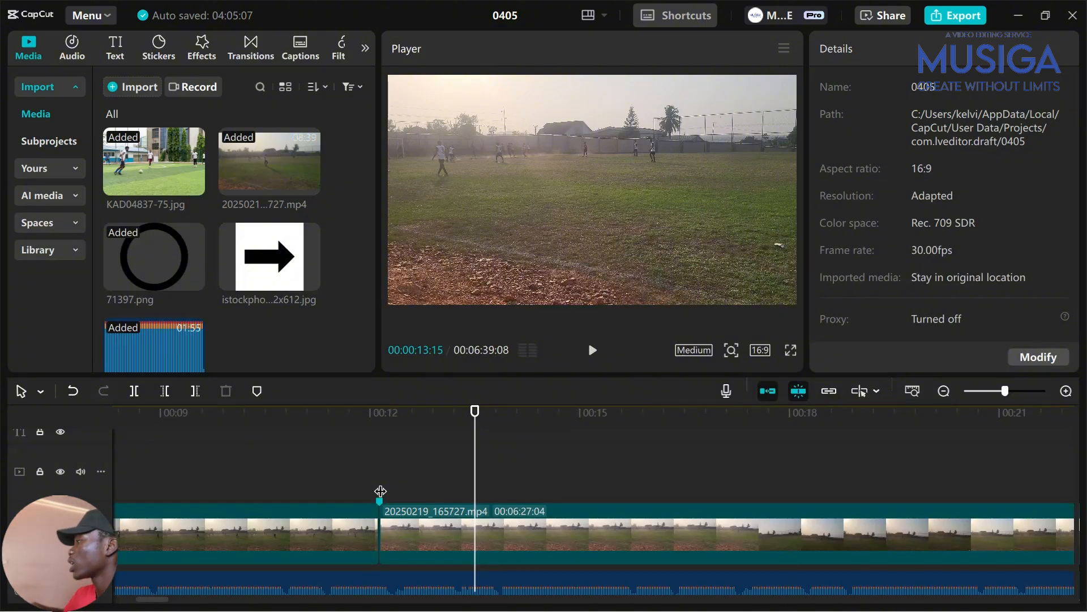
# Extend the later match clip's start leftward so it grows to 00:06:28:05
pyautogui.click(420, 508)
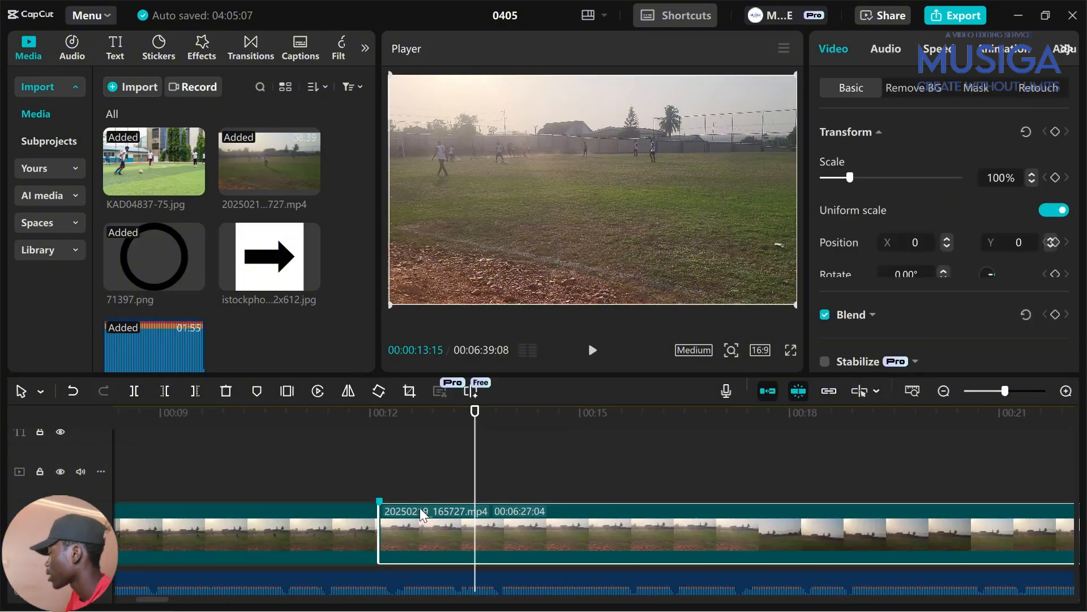
pyautogui.moveTo(383, 521); pyautogui.dragTo(309, 527)
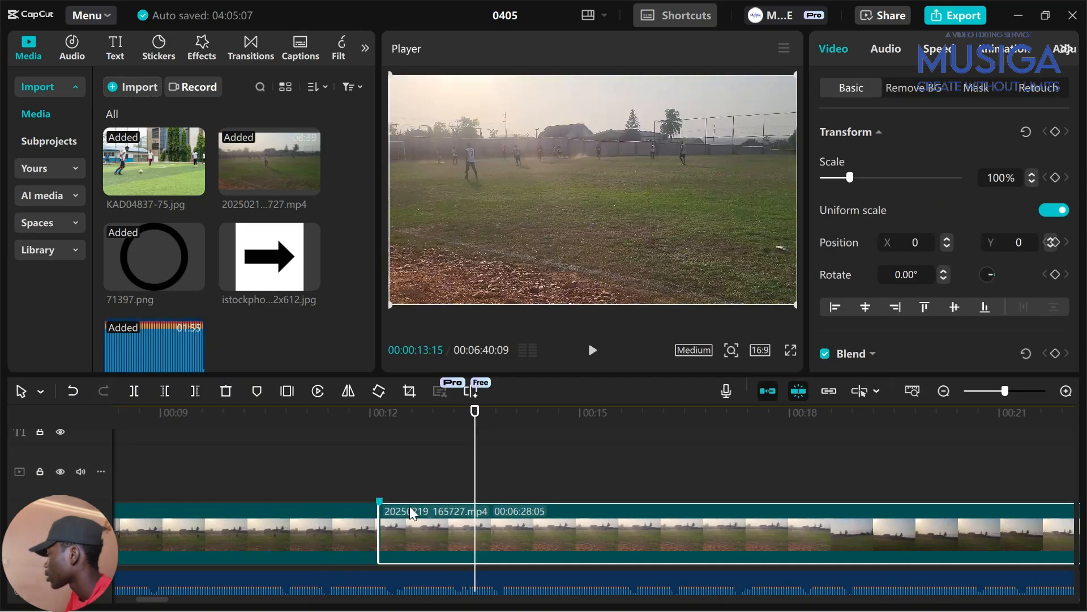
pyautogui.click(376, 488)
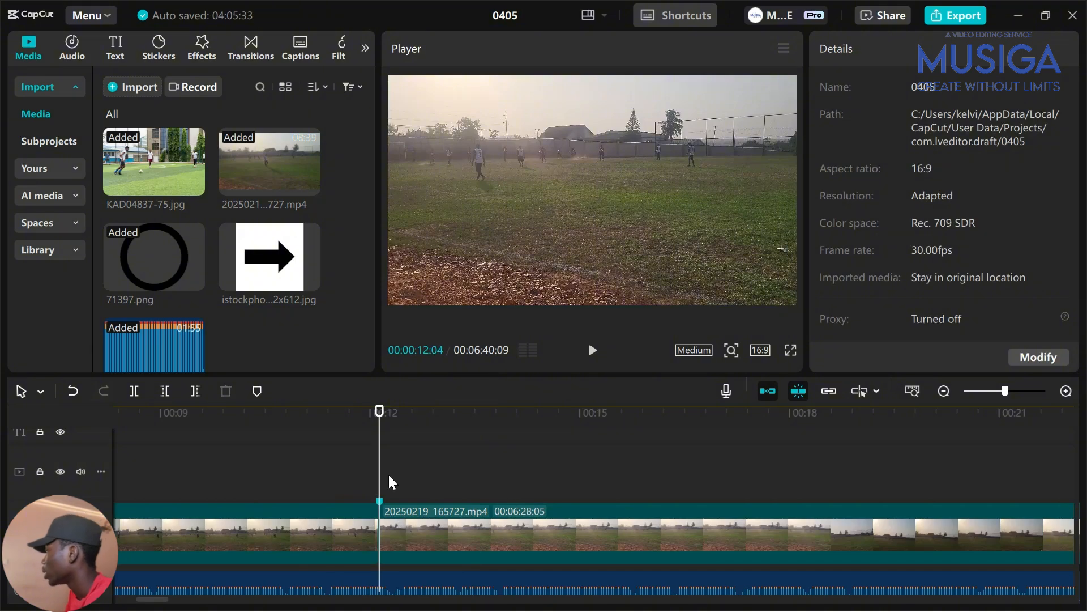
pyautogui.click(403, 476)
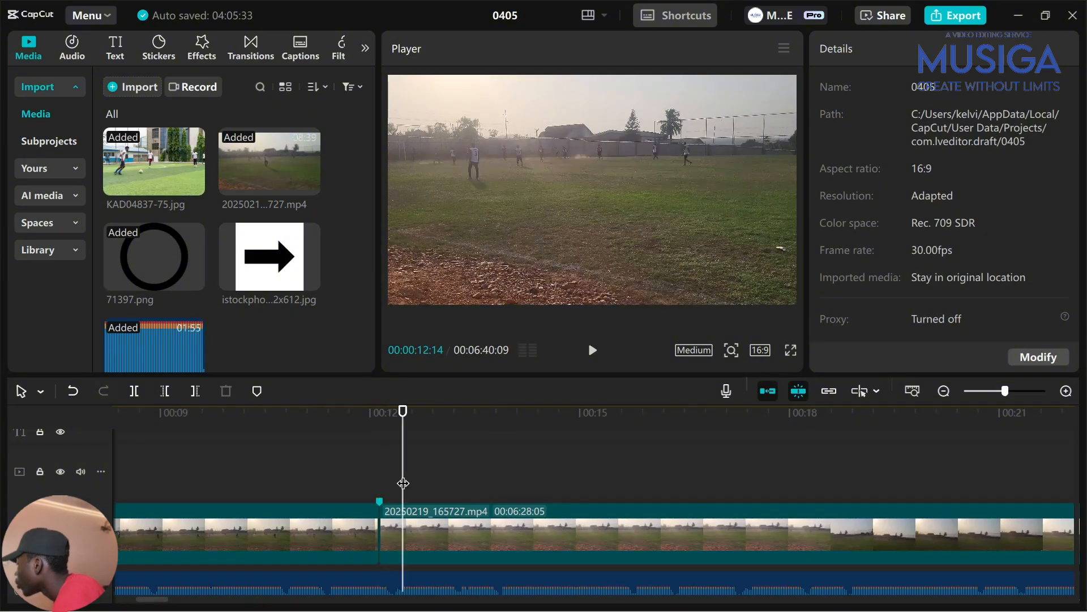
pyautogui.moveTo(402, 482); pyautogui.dragTo(380, 487)
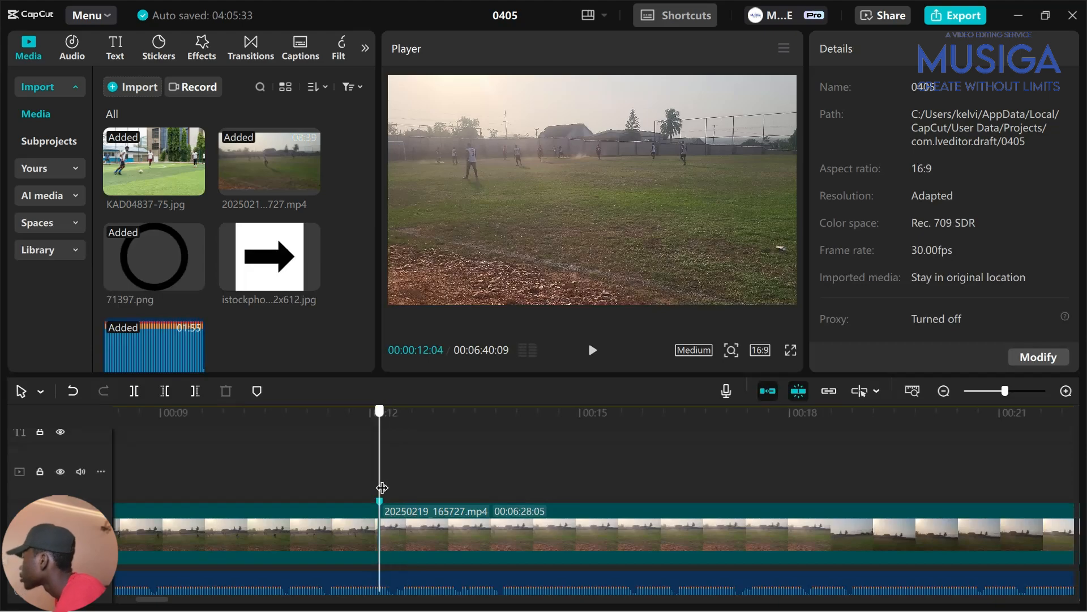
# Add a 3-second freeze frame at the 00:00:12:04 cut, making the edit 00:06:43:09
pyautogui.click(432, 539)
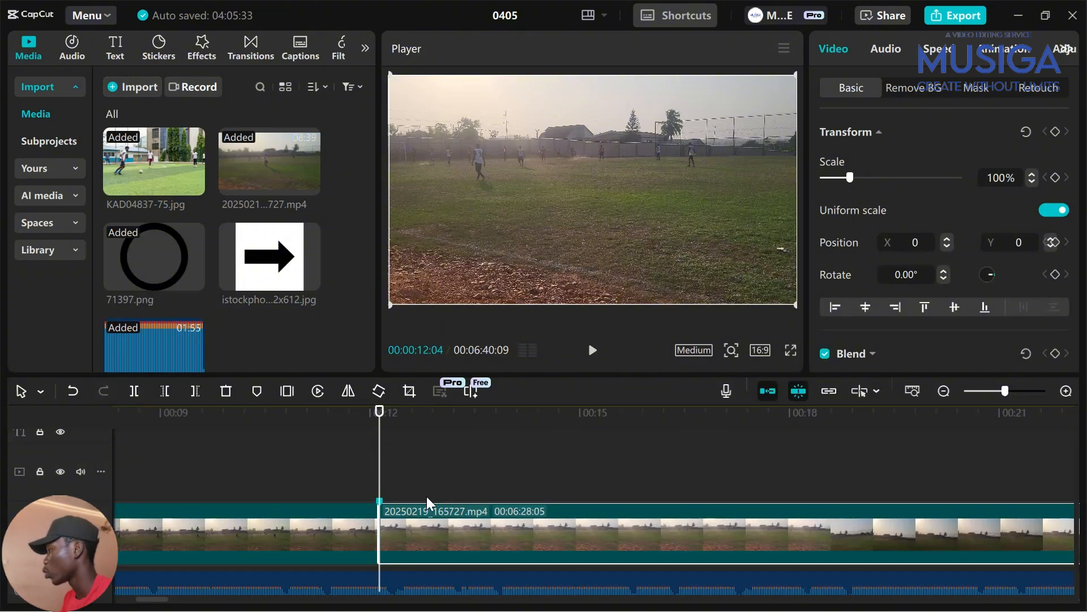
pyautogui.click(283, 393)
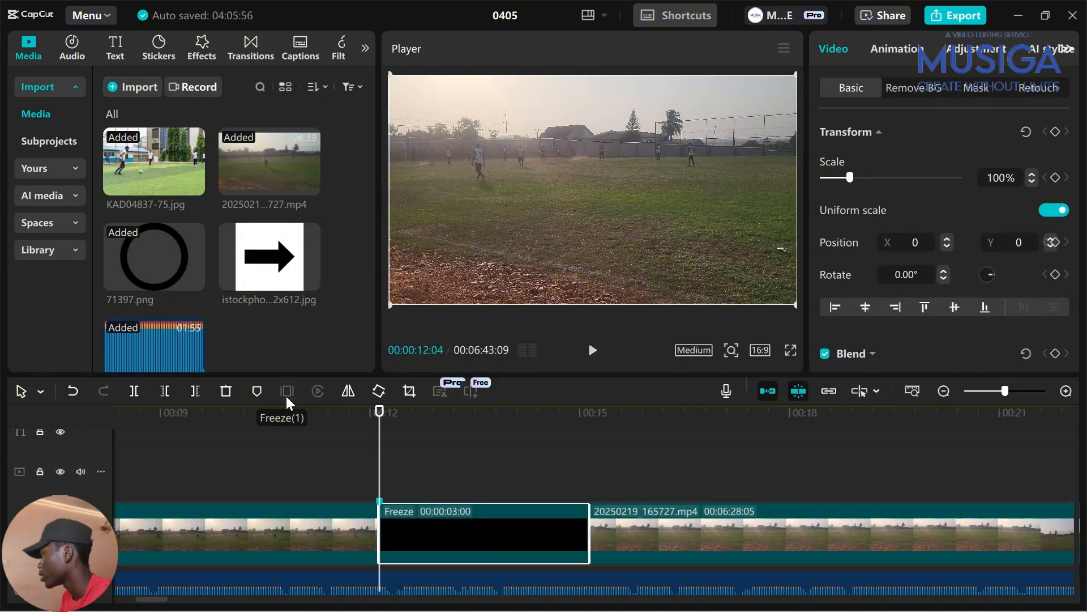
pyautogui.hscroll(-5, 389, 549)
pyautogui.hscroll(8, 396, 569)
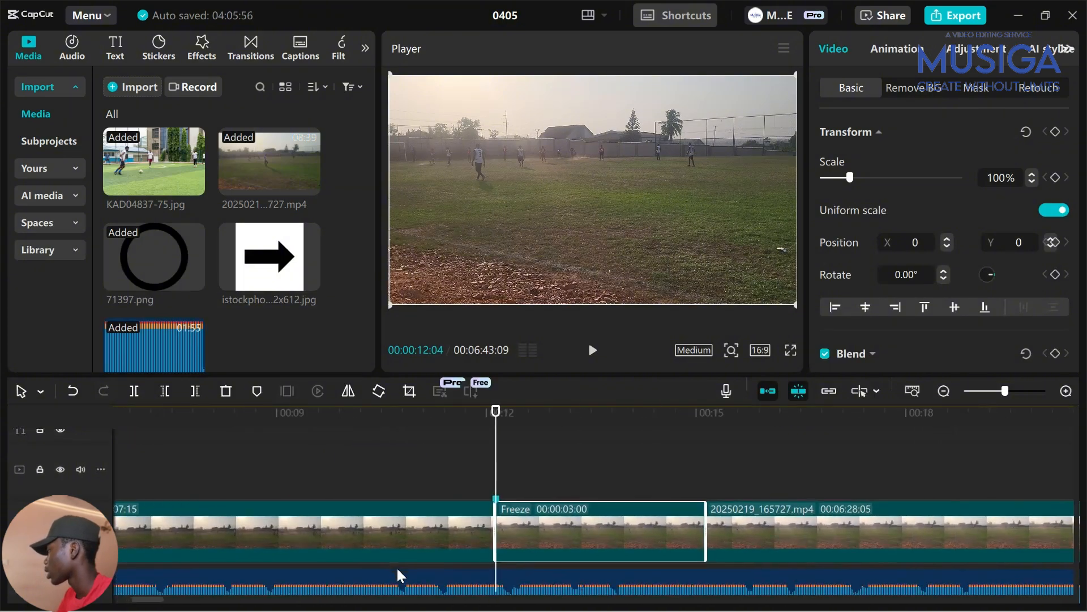
# Drop 71397.png above the new freeze frame and pick the earlier 18% ring to copy
pyautogui.moveTo(154, 264); pyautogui.dragTo(365, 468)
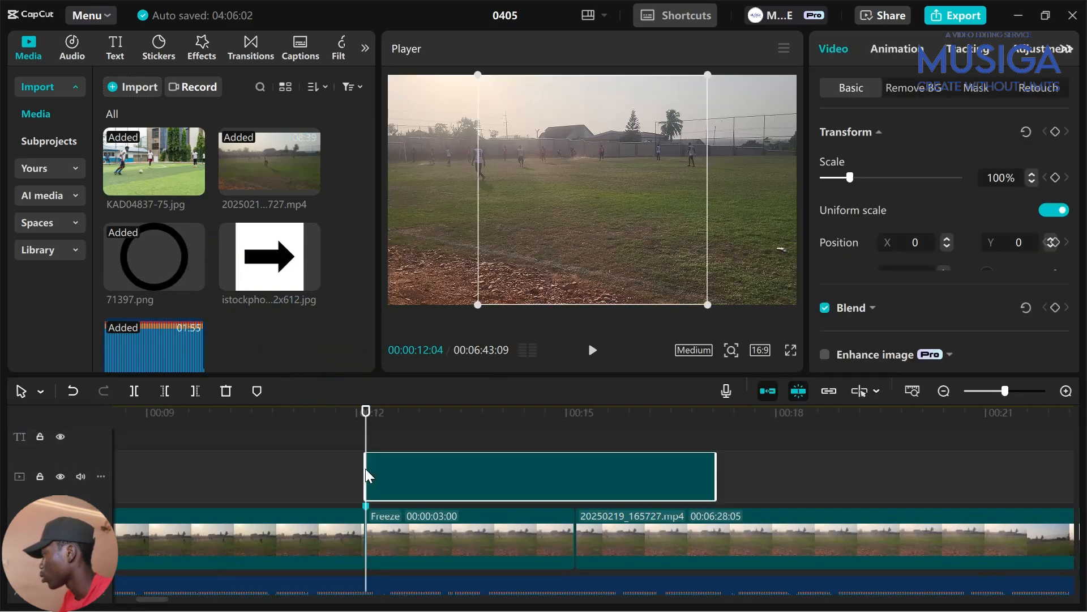
pyautogui.hscroll(-10, 424, 519)
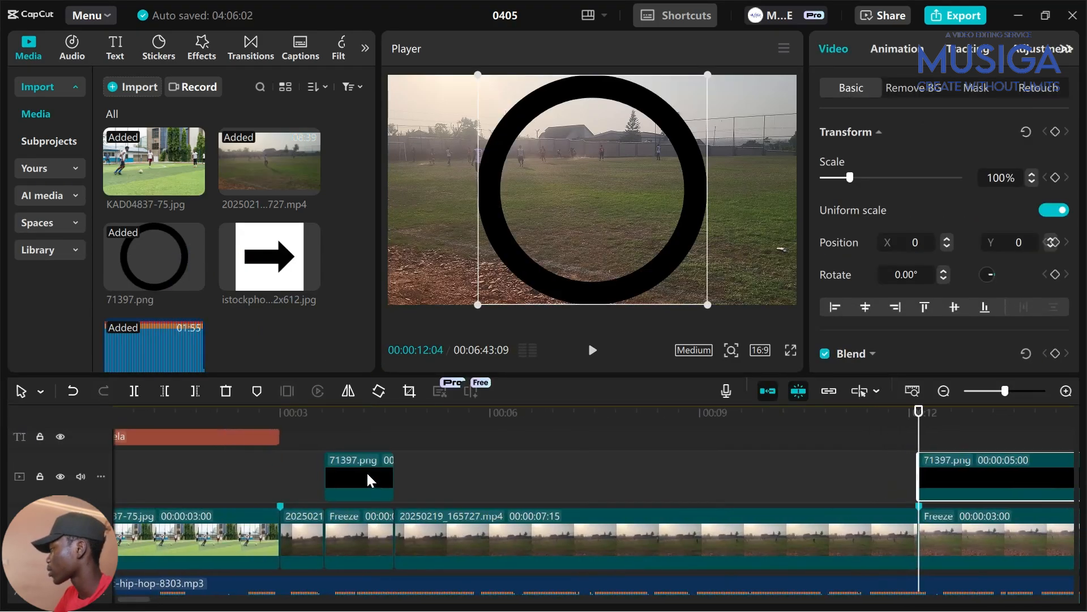
pyautogui.click(366, 470)
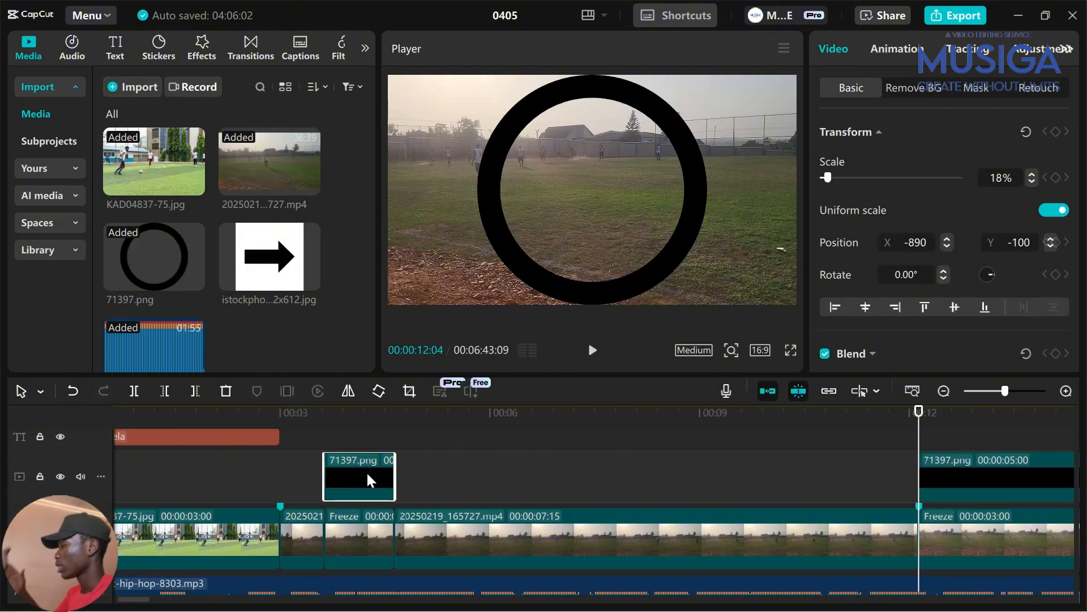
pyautogui.hscroll(5, 526, 509)
pyautogui.hscroll(-3, 266, 492)
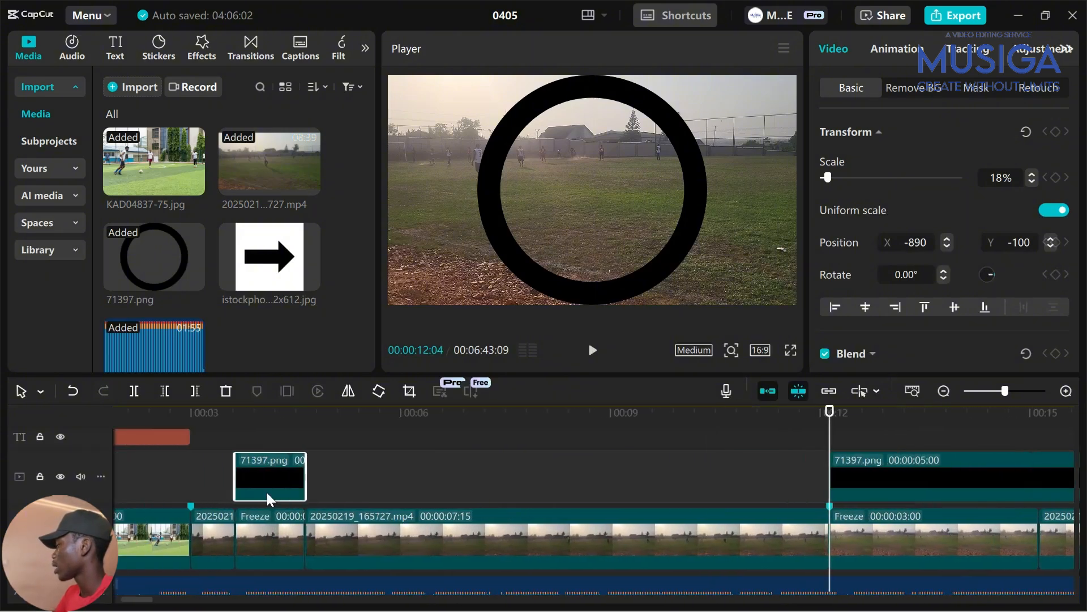
# Replace the full-size ring with a pasted copy of the small ring at the playhead
pyautogui.click(894, 484)
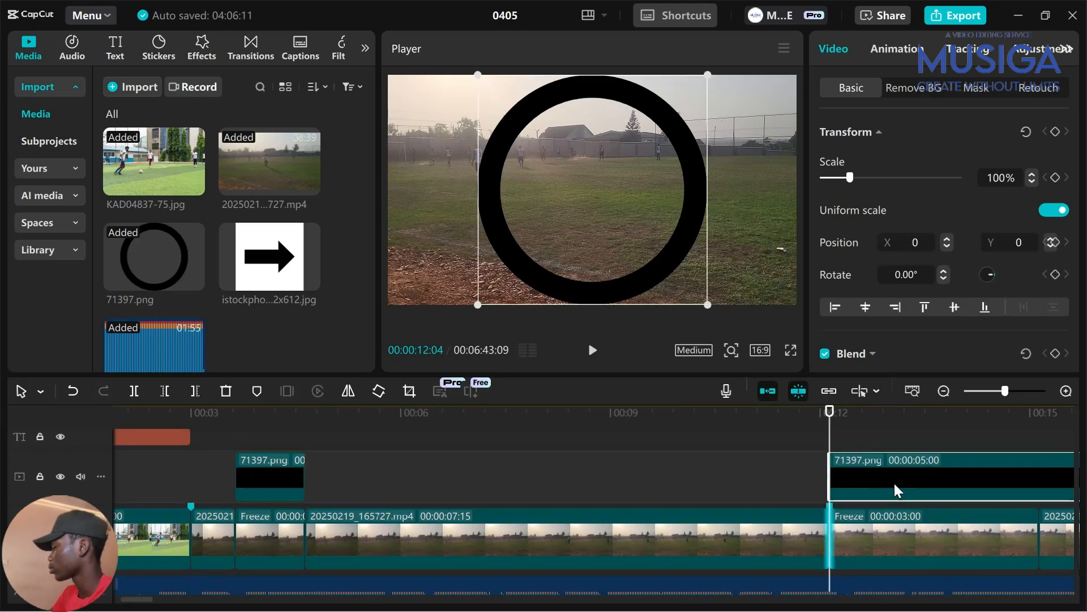
pyautogui.press('Delete')
pyautogui.hotkey('ctrl', 'z')
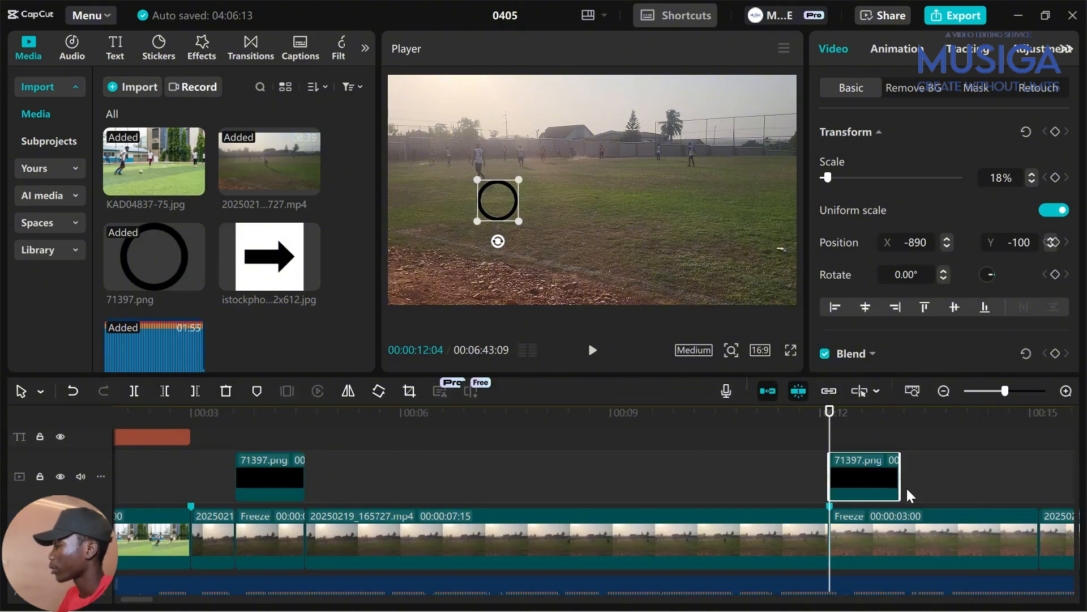
pyautogui.hscroll(2, 908, 495)
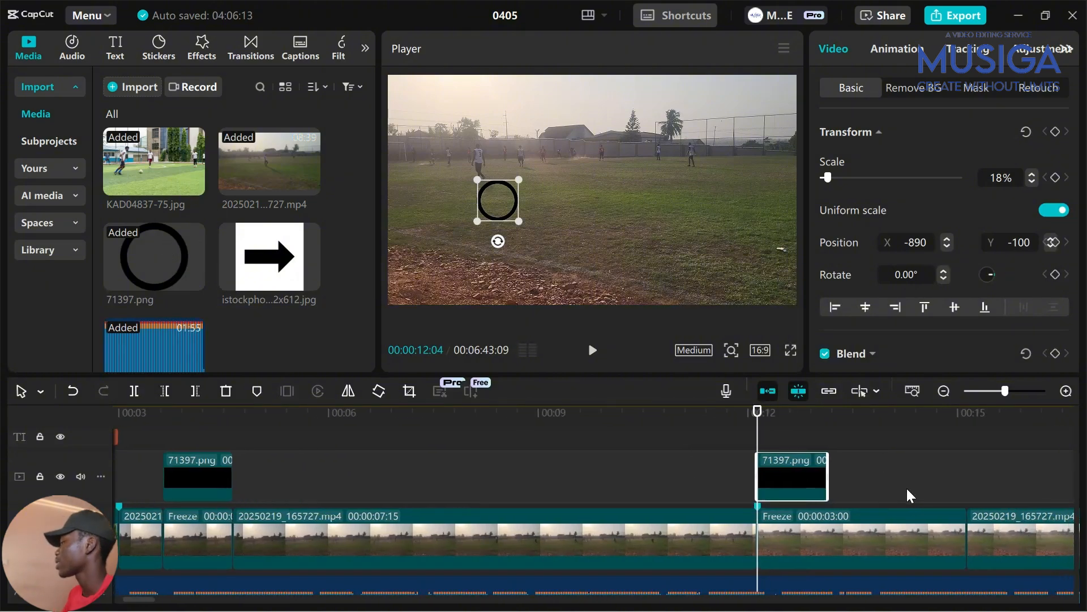
pyautogui.hscroll(6, 908, 490)
pyautogui.moveTo(640, 446); pyautogui.dragTo(605, 449)
# Cut the Freeze segment to end with the ring and move the ring onto a player at X -1352, Y 319
pyautogui.click(646, 531)
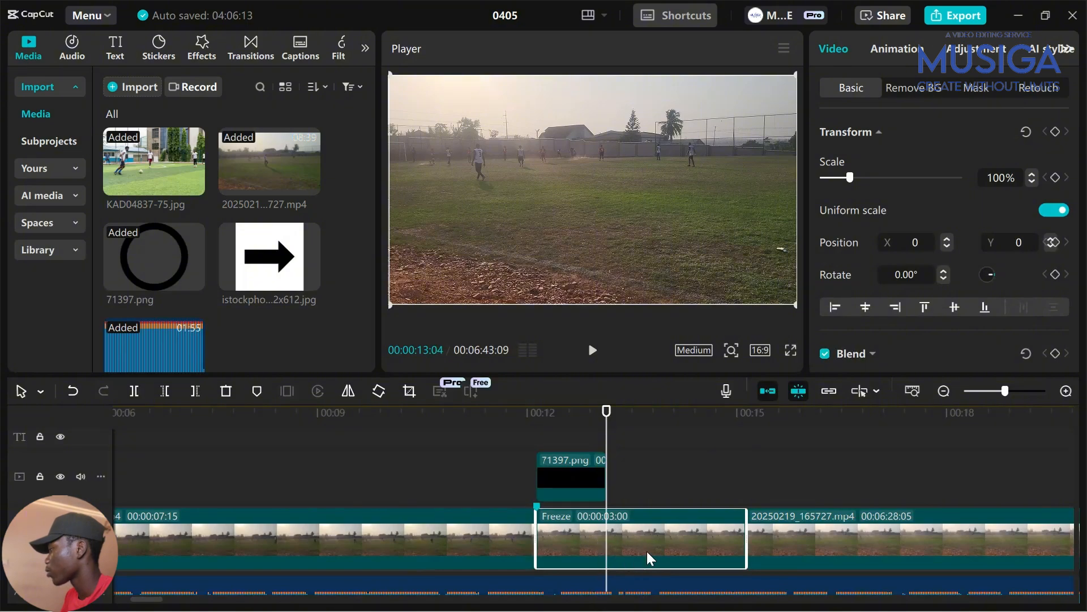
pyautogui.click(193, 391)
pyautogui.click(527, 458)
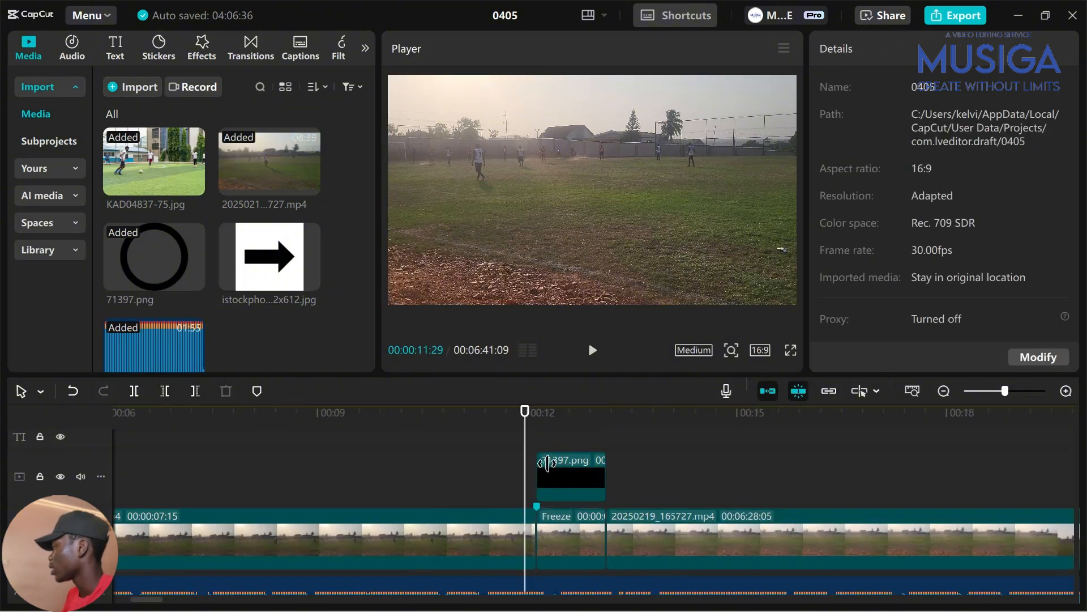
pyautogui.click(568, 469)
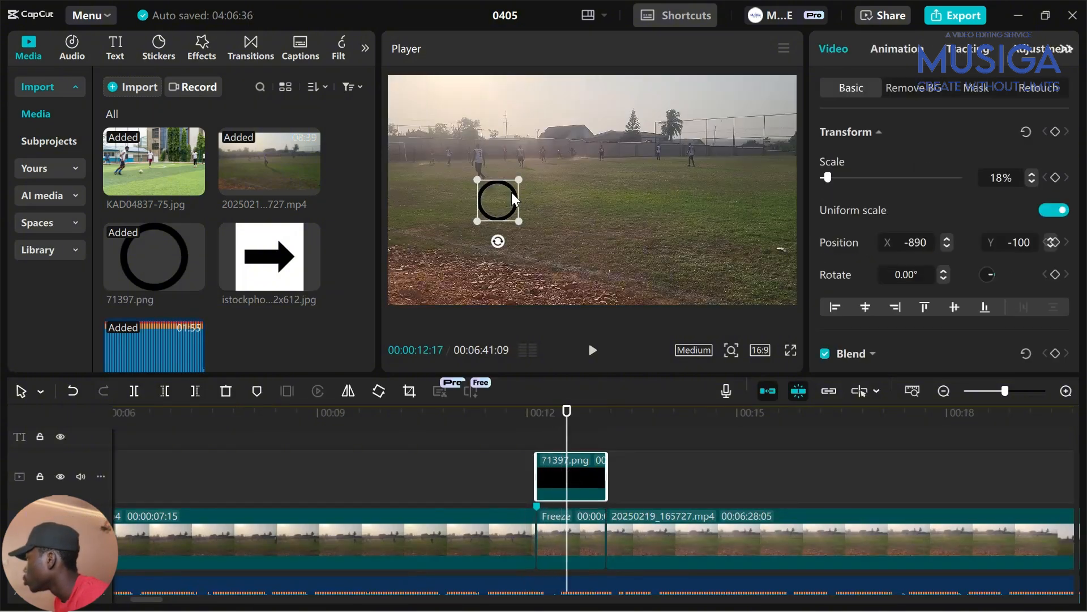
pyautogui.moveTo(512, 194); pyautogui.dragTo(464, 149)
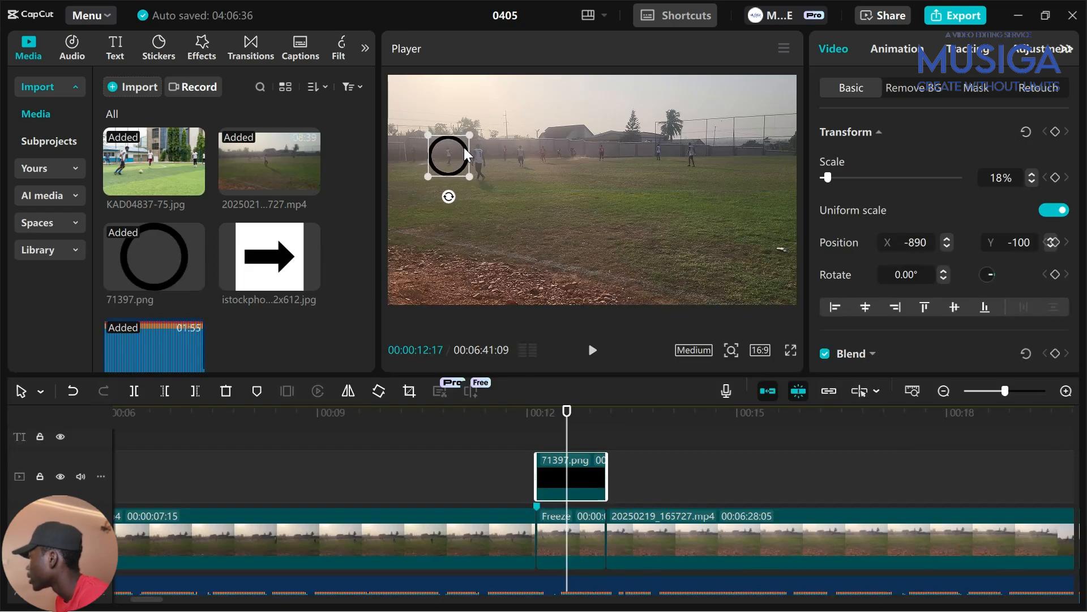
# Split the later match clip at 00:00:19:02
pyautogui.hscroll(5, 566, 442)
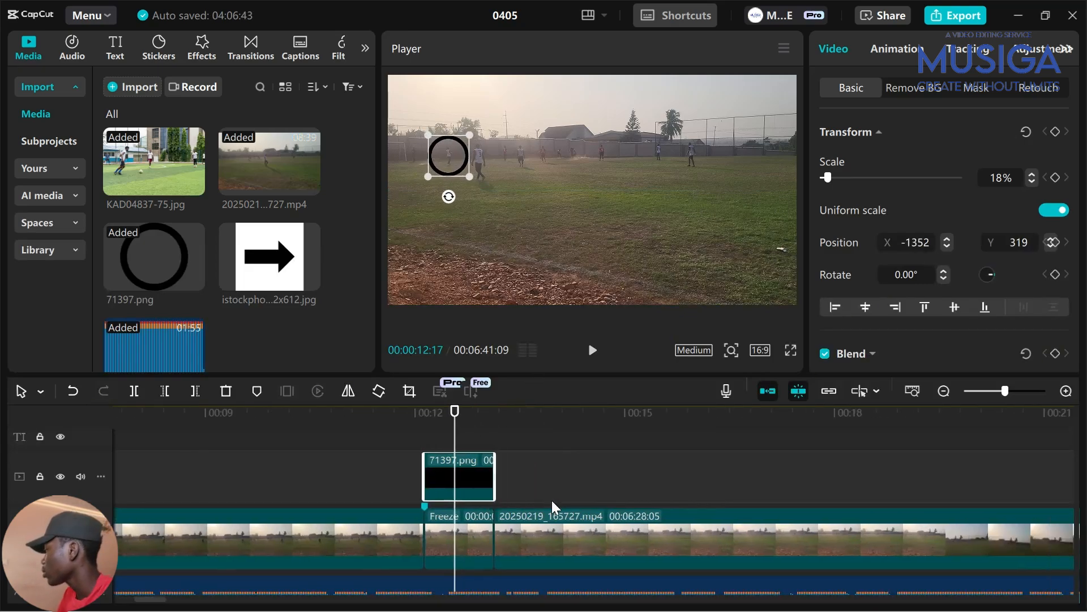
pyautogui.click(418, 440)
pyautogui.moveTo(420, 447); pyautogui.dragTo(869, 548)
pyautogui.click(888, 541)
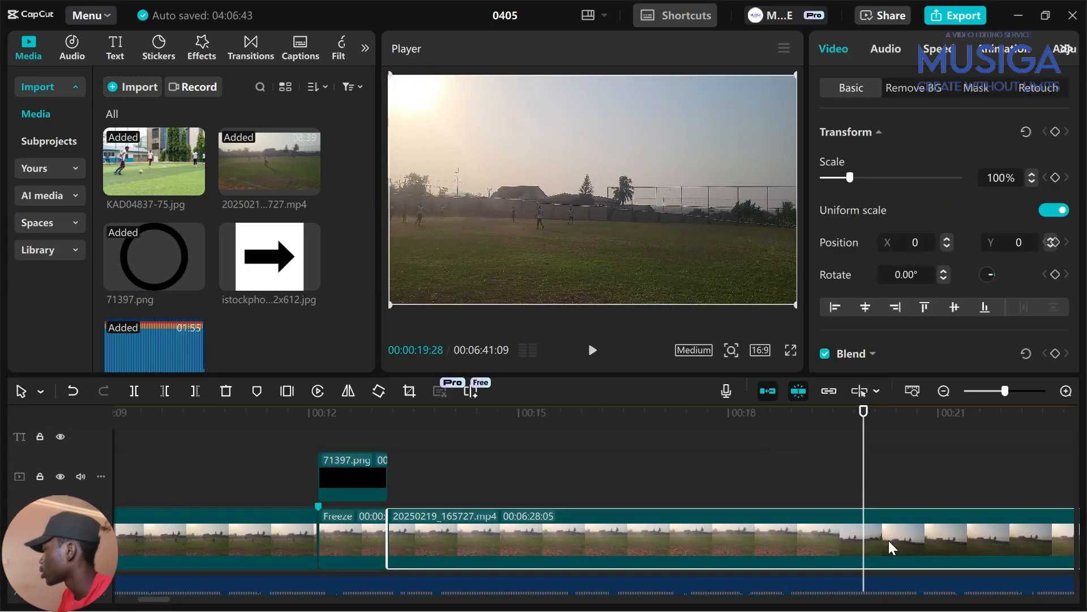
pyautogui.hotkey('ctrl', 'b')
pyautogui.click(801, 465)
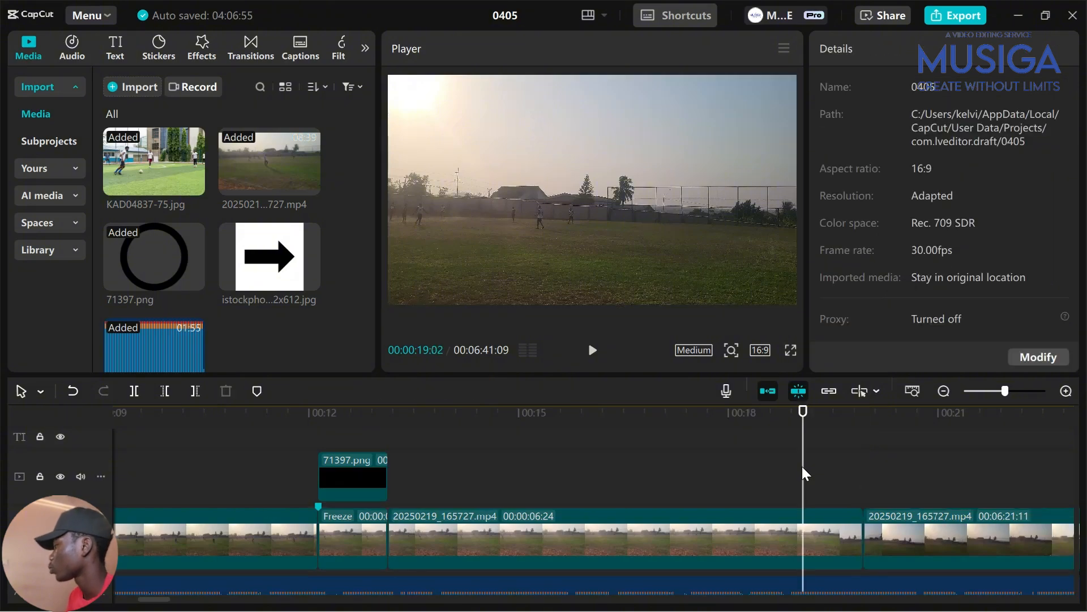
pyautogui.scroll(-3, 821, 495)
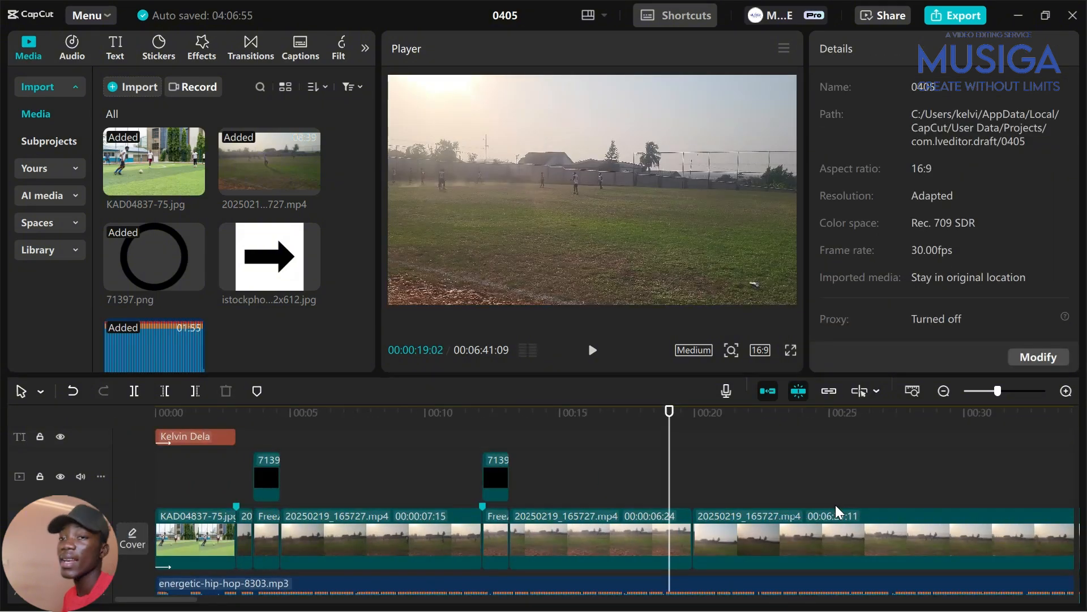